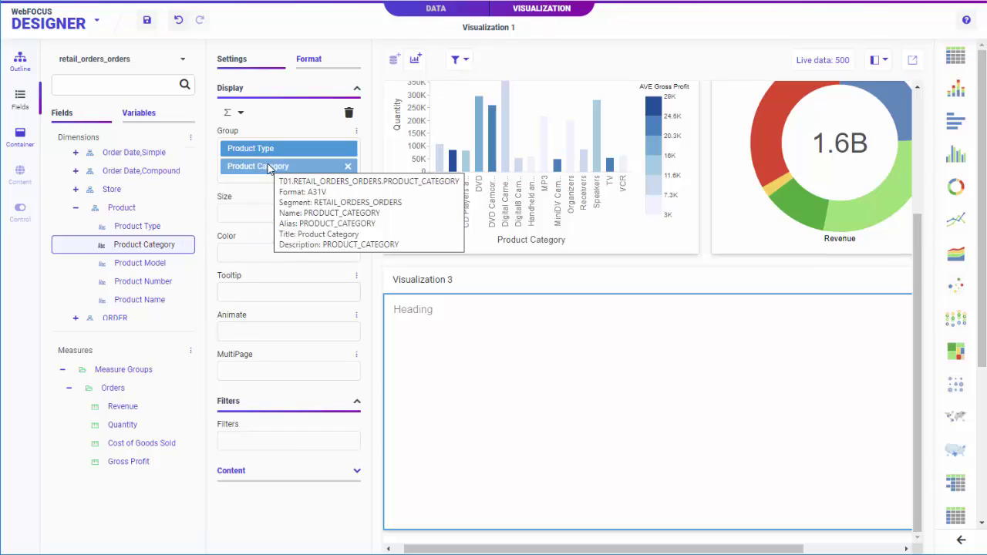
Group the treemap by Product Category under Product Type and size it by Revenue
{"action": "left_click_drag", "start_coordinate": [124, 406], "coordinate": [262, 216]}
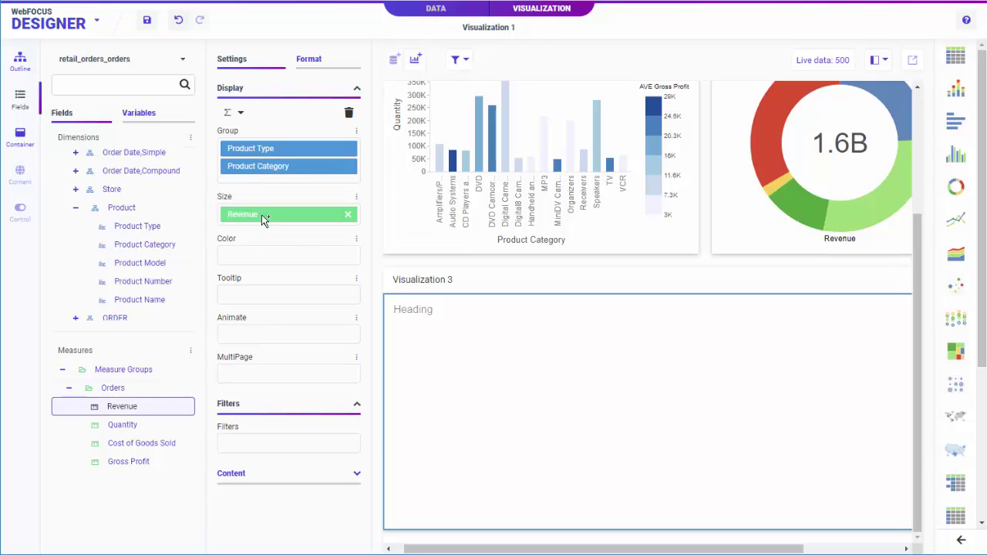
{"action": "left_click_drag", "start_coordinate": [121, 424], "coordinate": [249, 259]}
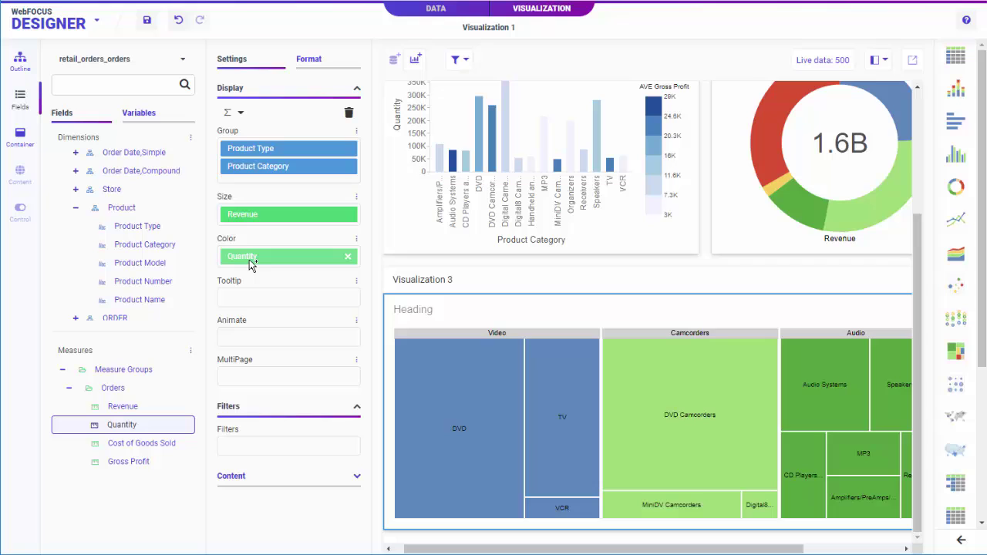
{"action": "scroll", "coordinate": [131, 223], "scroll_direction": "down", "scroll_amount": 1}
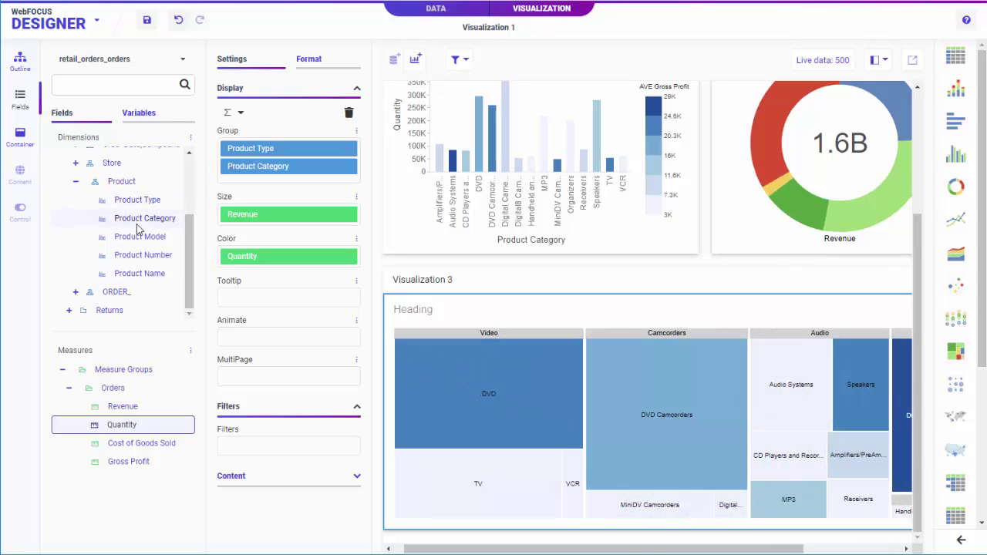
{"action": "scroll", "coordinate": [112, 197], "scroll_direction": "up", "scroll_amount": 3}
Add Country from Geography as a new slide and join join_demo_sales to join_demo_product
{"action": "double_click", "coordinate": [124, 174]}
{"action": "left_click", "coordinate": [141, 197]}
{"action": "left_click_drag", "start_coordinate": [142, 202], "coordinate": [501, 295]}
{"action": "left_click", "coordinate": [573, 100]}
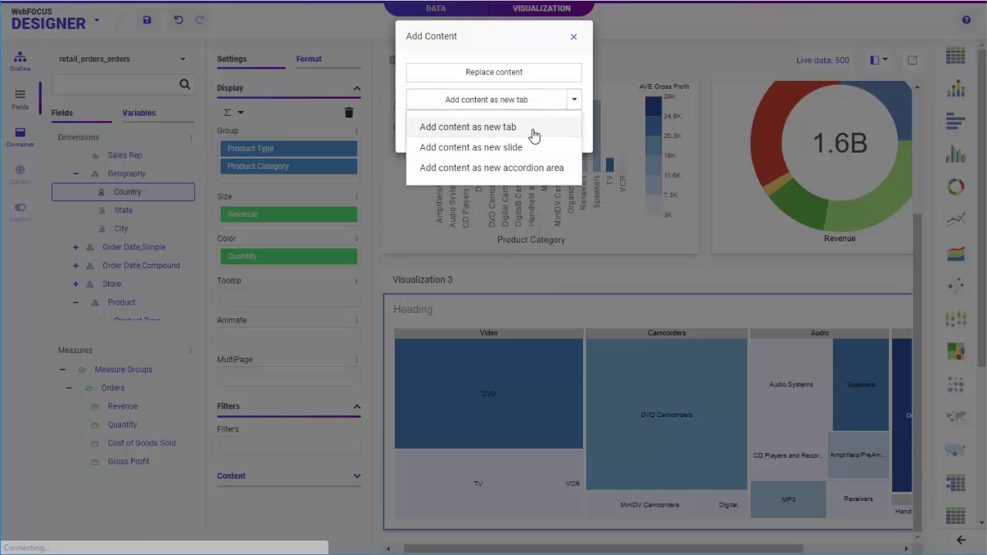
{"action": "left_click", "coordinate": [525, 149]}
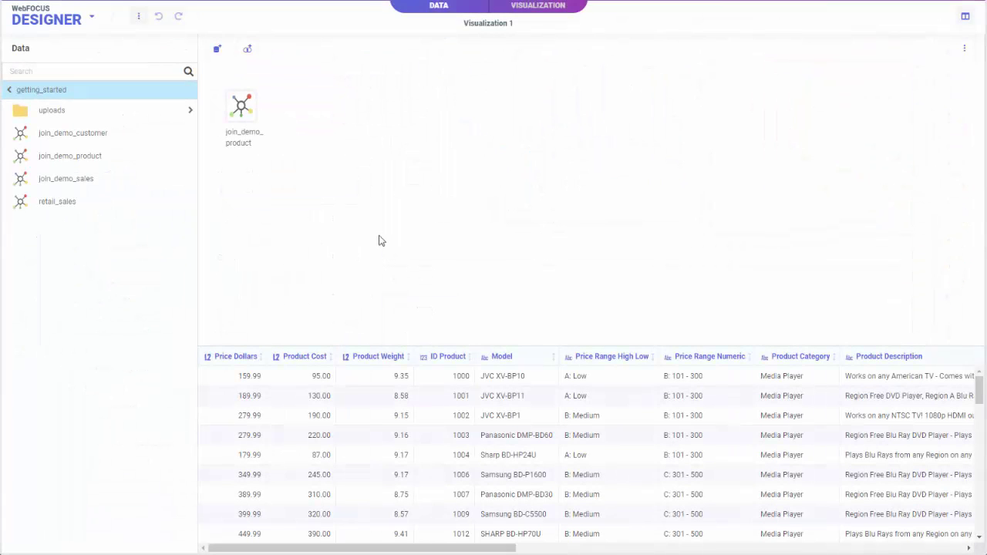
{"action": "left_click", "coordinate": [84, 183]}
{"action": "left_click_drag", "start_coordinate": [86, 187], "coordinate": [260, 143]}
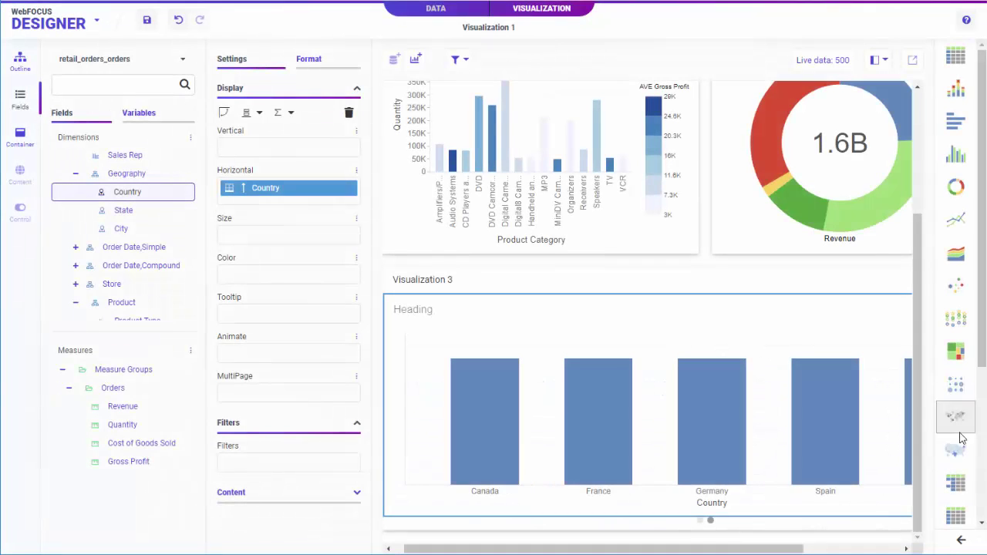
Make Visualization 3 a map coloured by Revenue on a Dark Gray Canvas base map
{"action": "left_click", "coordinate": [951, 447]}
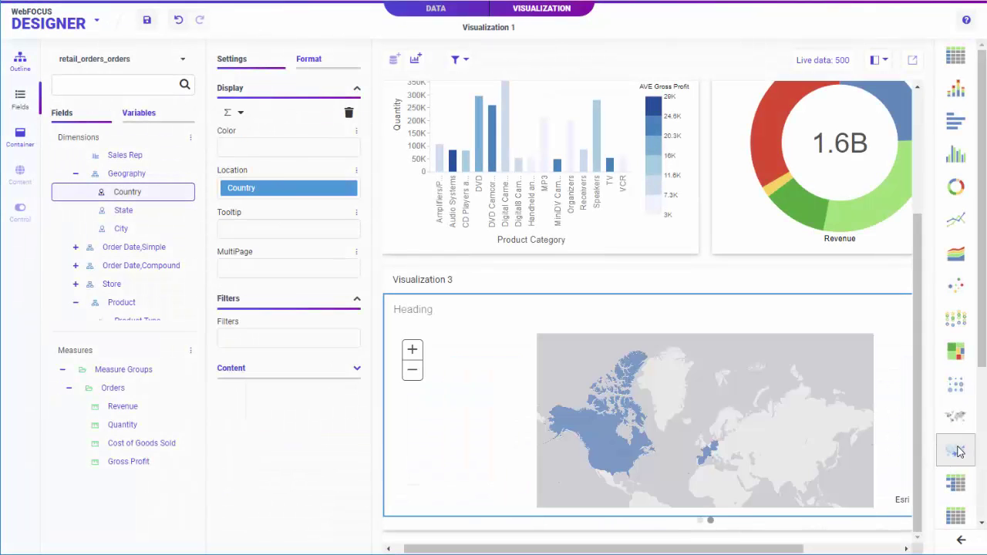
{"action": "left_click_drag", "start_coordinate": [216, 339], "coordinate": [256, 154]}
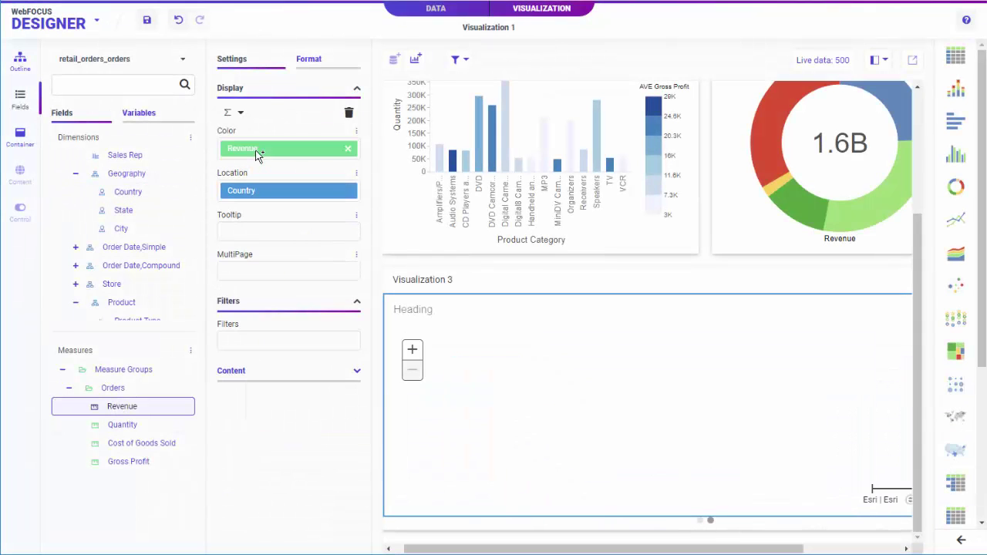
{"action": "left_click", "coordinate": [308, 59]}
{"action": "left_click", "coordinate": [345, 92]}
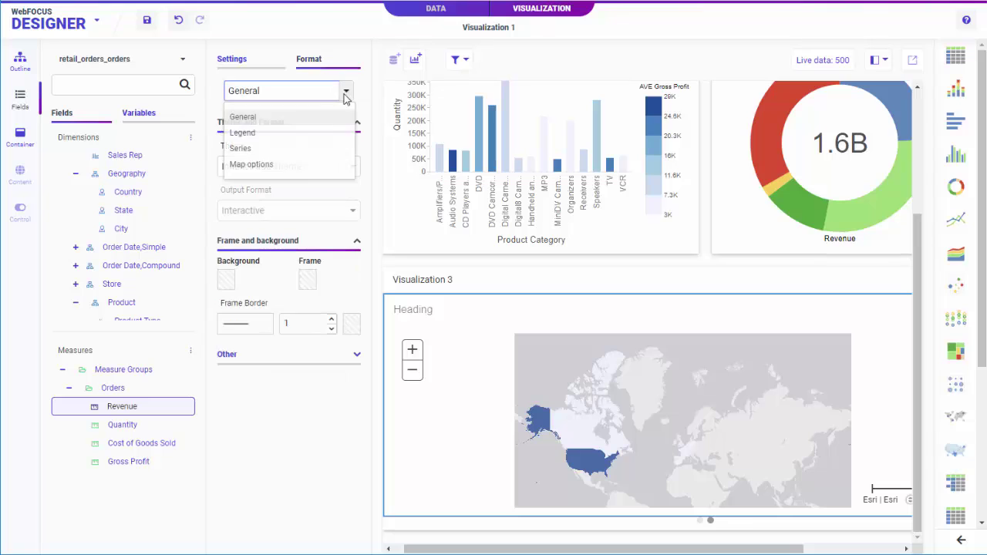
{"action": "left_click", "coordinate": [304, 163]}
{"action": "left_click", "coordinate": [355, 168]}
{"action": "left_click", "coordinate": [316, 229]}
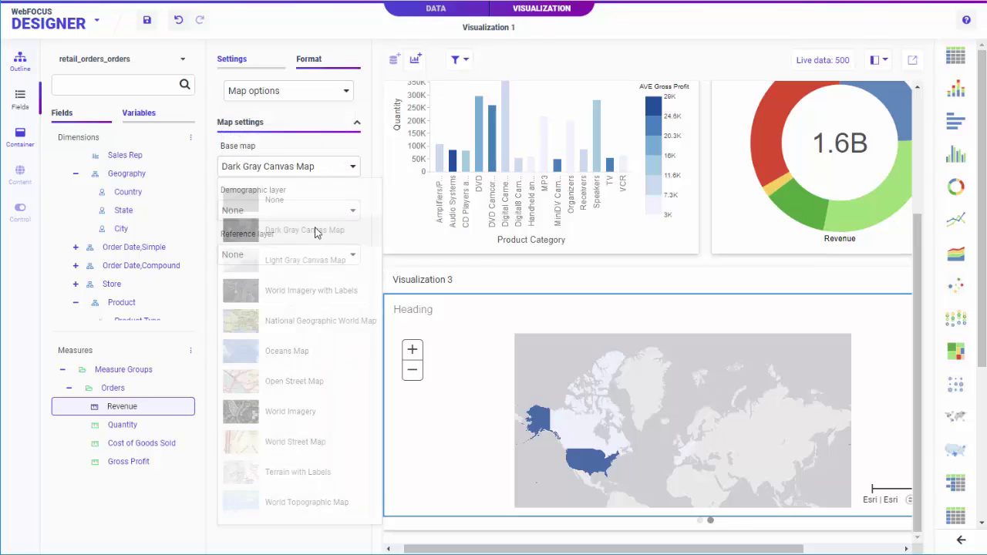
Return to the treemap slide and filter the dashboard's Product Category to Camcorder
{"action": "left_click", "coordinate": [700, 521]}
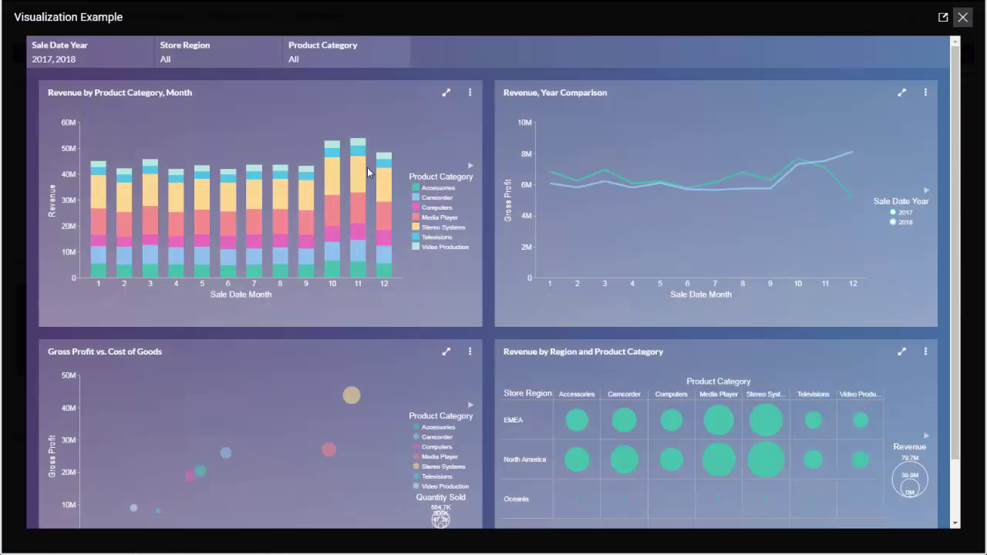
{"action": "mouse_move", "coordinate": [615, 185]}
{"action": "left_click", "coordinate": [324, 54]}
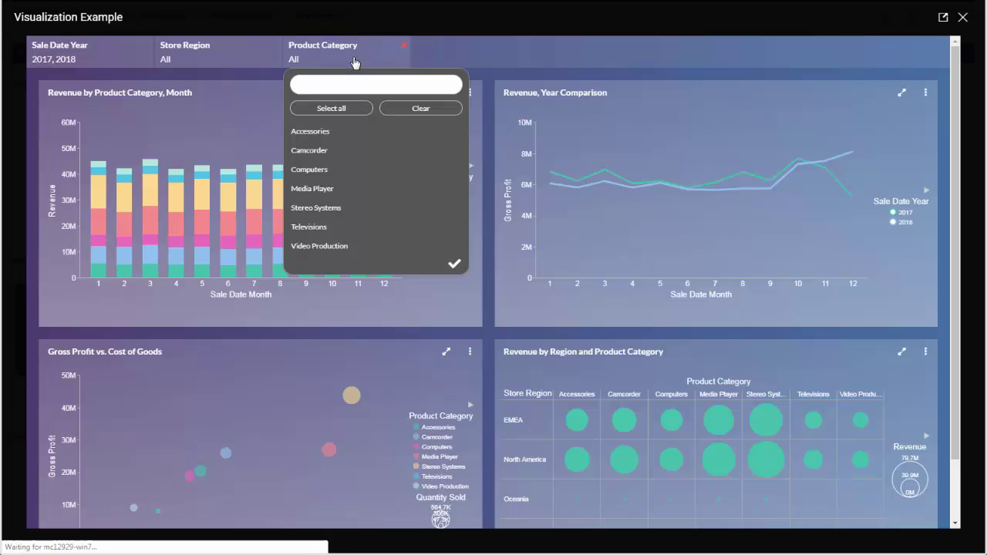
{"action": "left_click", "coordinate": [324, 152]}
{"action": "left_click", "coordinate": [476, 208]}
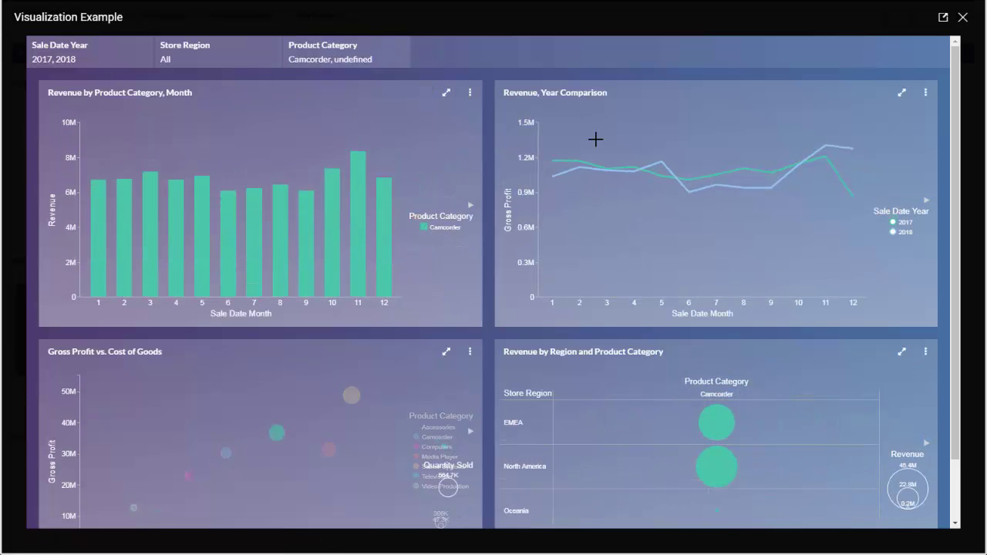
Close the dashboard, open Explore Sales Data, and sign in with the username
{"action": "left_click", "coordinate": [962, 17]}
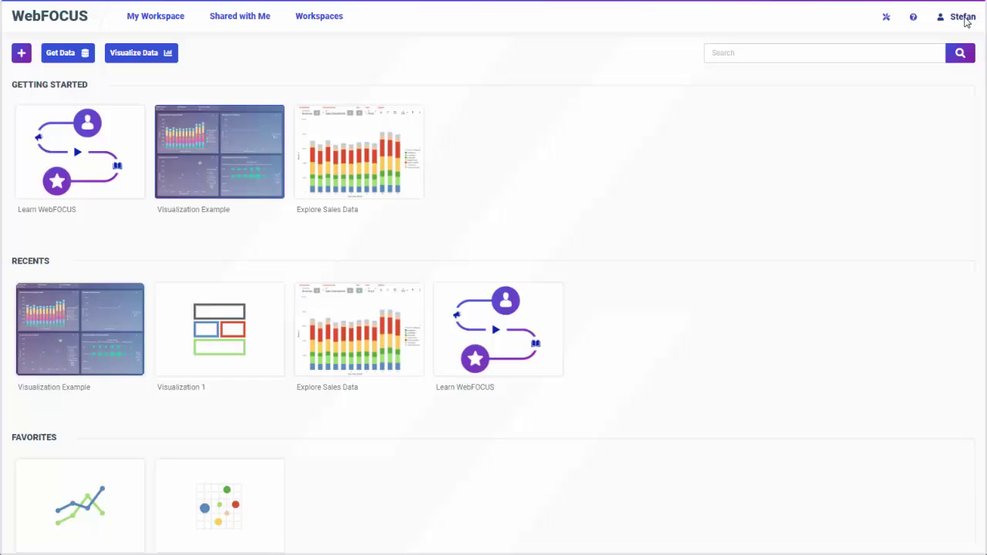
{"action": "left_click", "coordinate": [383, 153]}
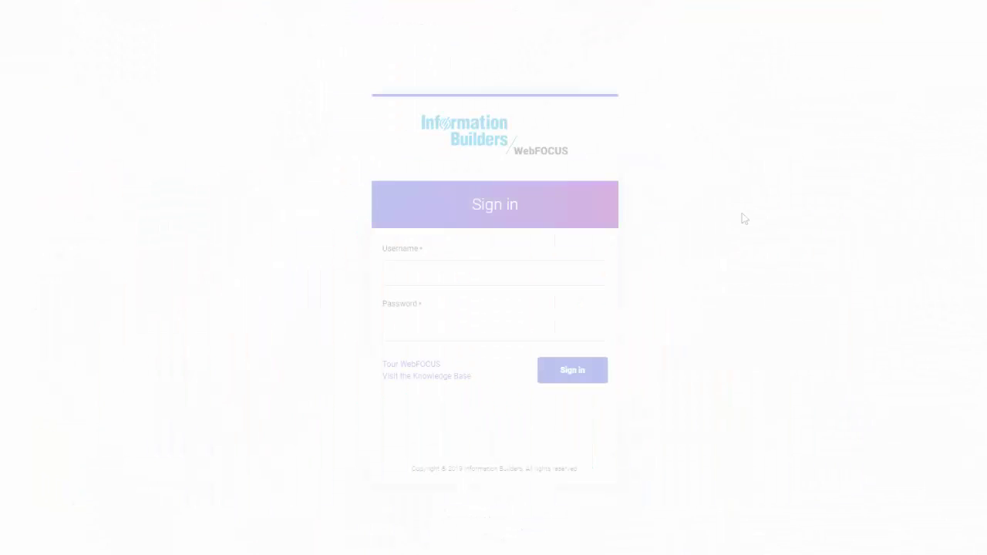
{"action": "type", "text": "stefan"}
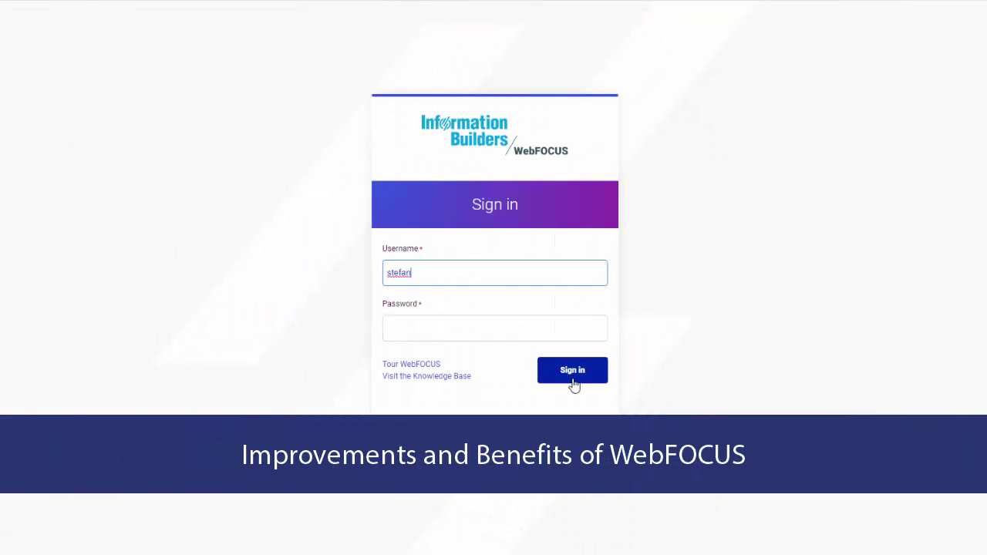
{"action": "left_click", "coordinate": [572, 374]}
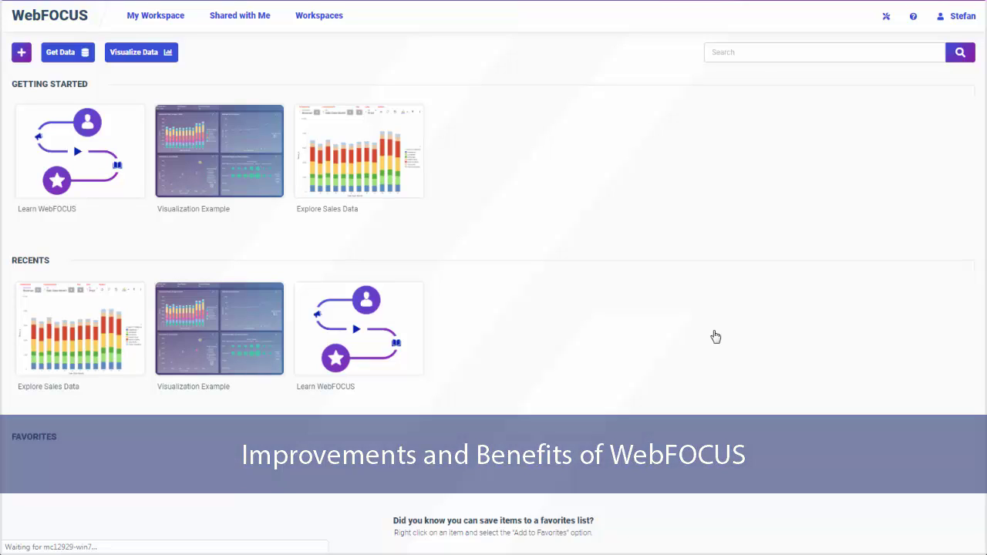
{"action": "left_click", "coordinate": [258, 156]}
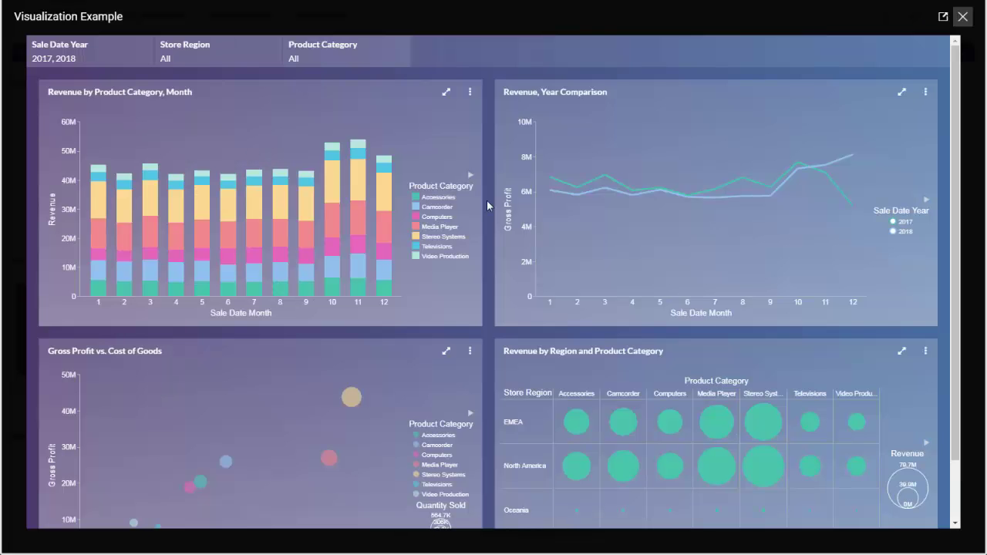
{"action": "left_click", "coordinate": [962, 17]}
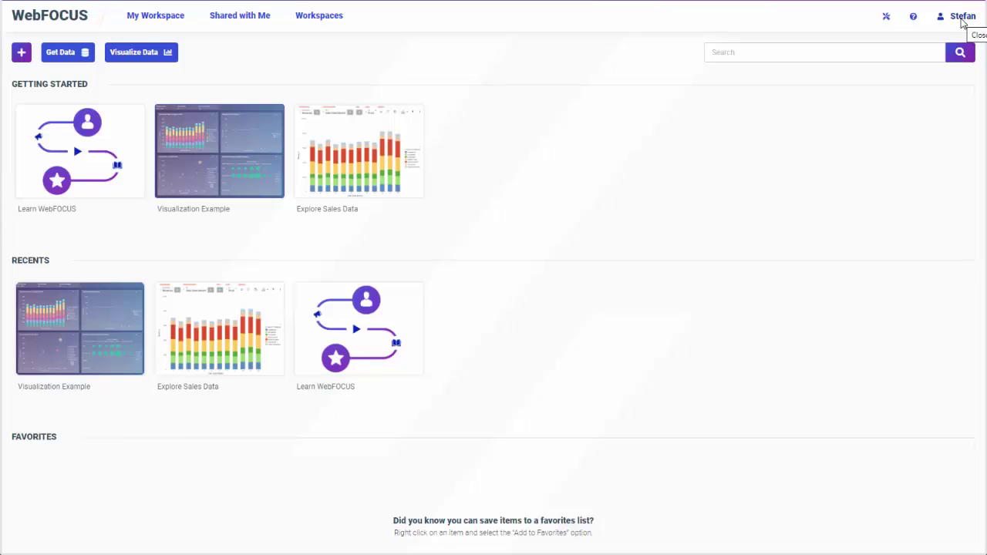
{"action": "left_click", "coordinate": [410, 162]}
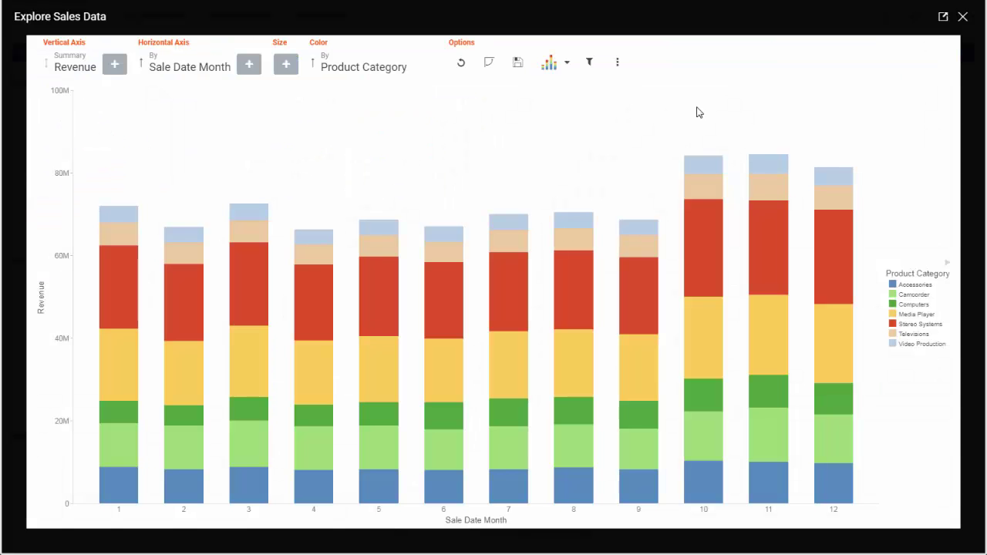
{"action": "left_click", "coordinate": [962, 16]}
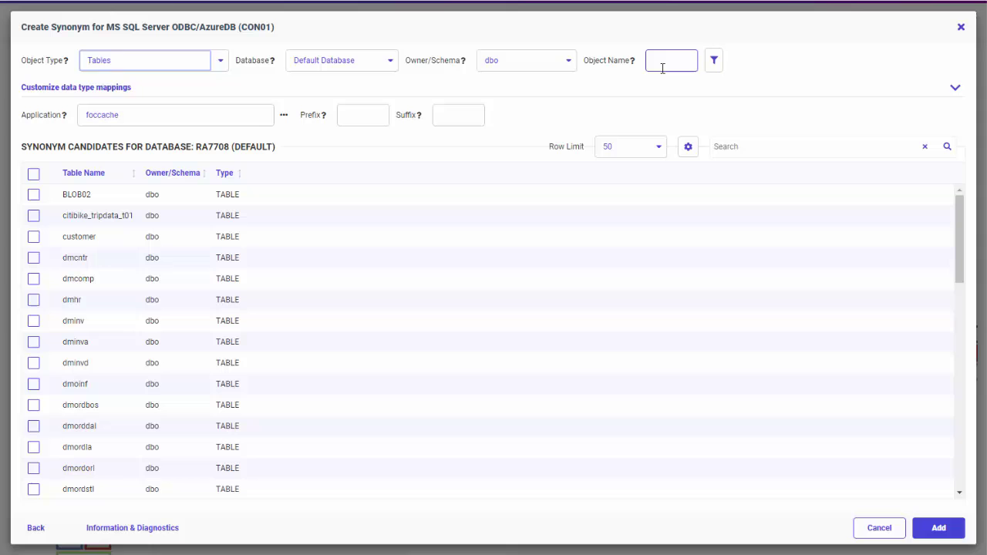
Filter objects to retail tables and inner-join retail_orders_returns to retail_orders_orders on Order ID
{"action": "left_click", "coordinate": [664, 67]}
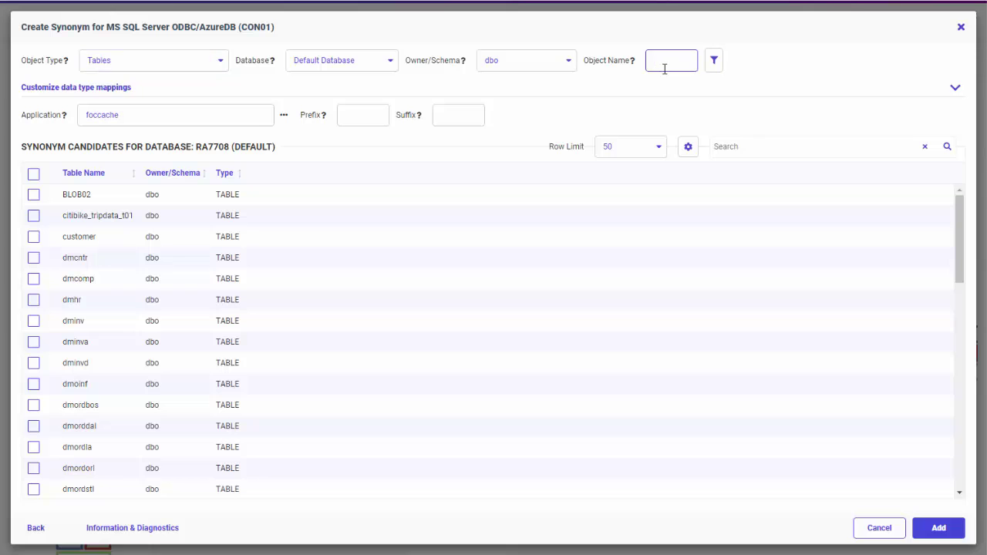
{"action": "left_click", "coordinate": [714, 62]}
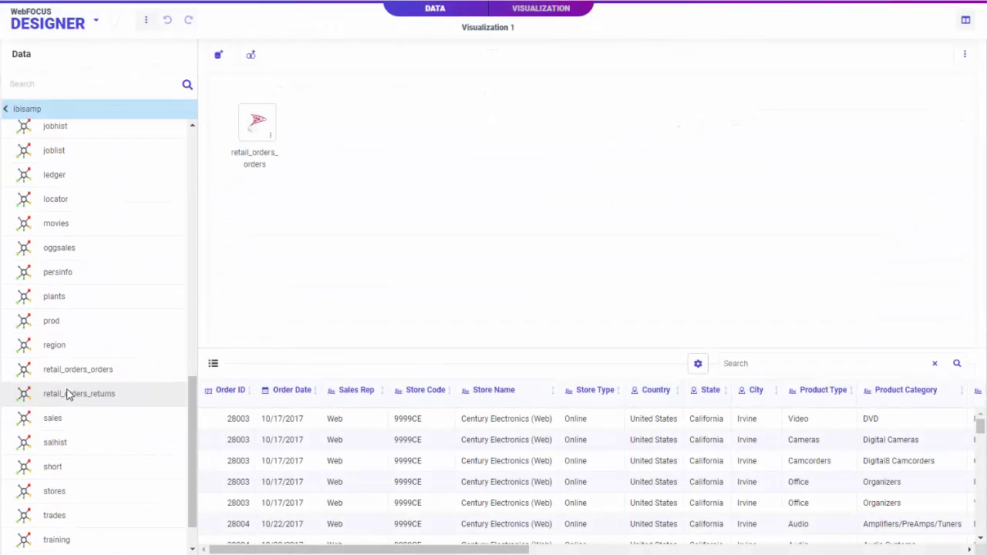
{"action": "left_click_drag", "start_coordinate": [85, 393], "coordinate": [304, 139]}
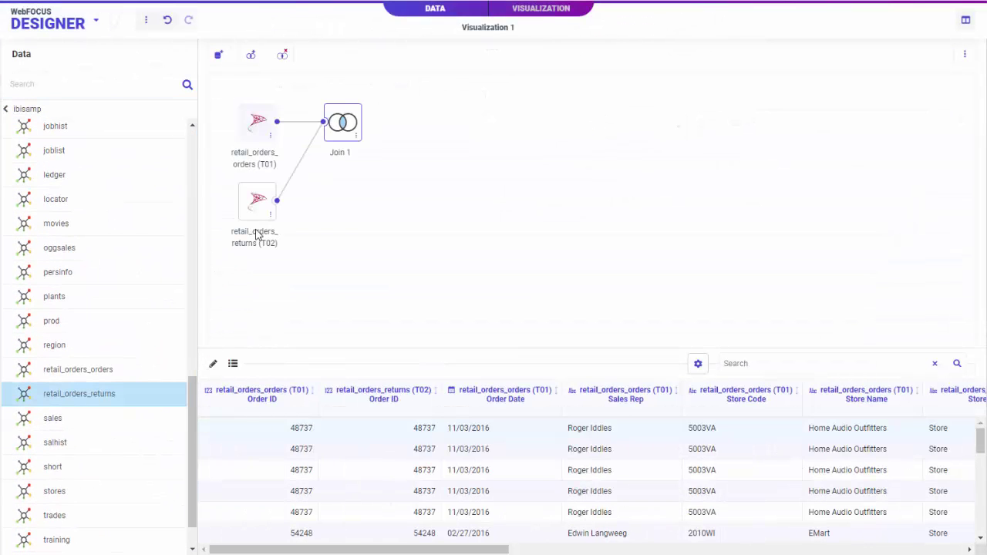
{"action": "left_click", "coordinate": [213, 363]}
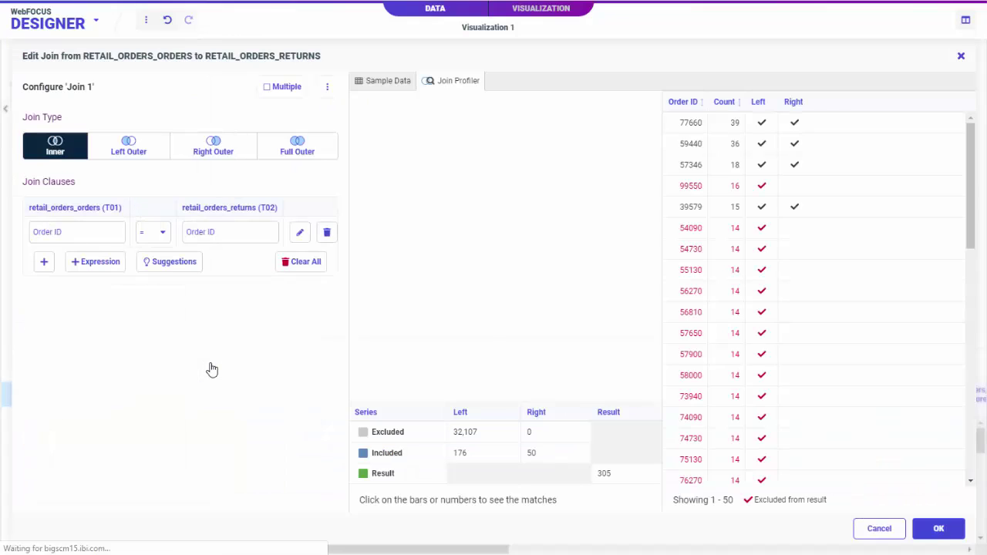
{"action": "left_click", "coordinate": [938, 528]}
{"action": "left_click", "coordinate": [551, 17]}
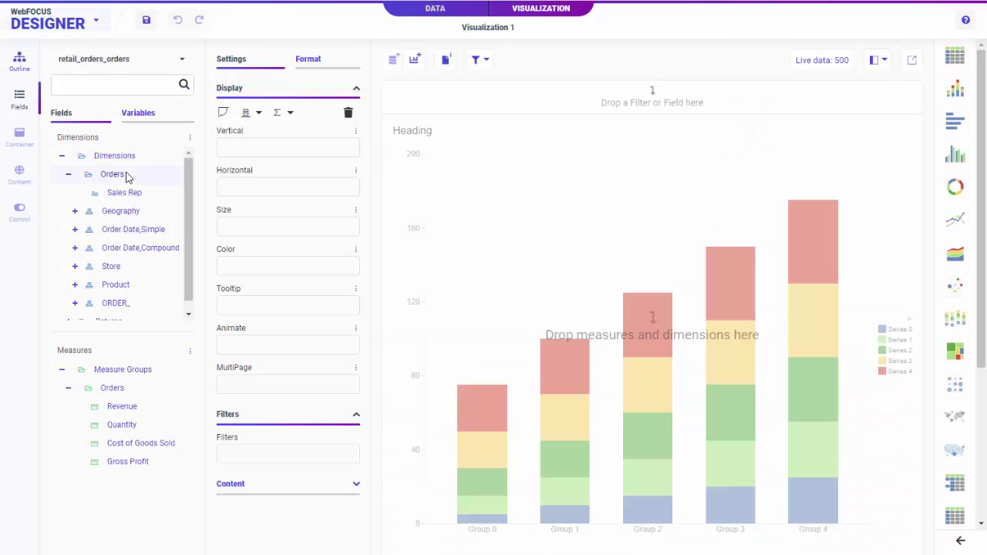
In the Security Center, add a user to the Sales AdvancedUsers group
{"action": "scroll", "coordinate": [127, 178], "scroll_direction": "down", "scroll_amount": 1}
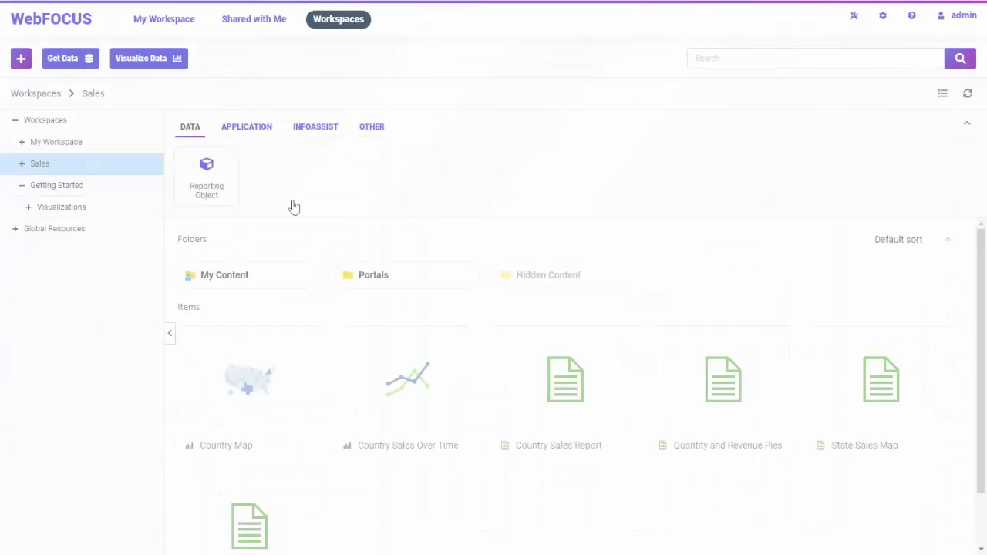
{"action": "left_click", "coordinate": [882, 17]}
{"action": "left_click", "coordinate": [850, 37]}
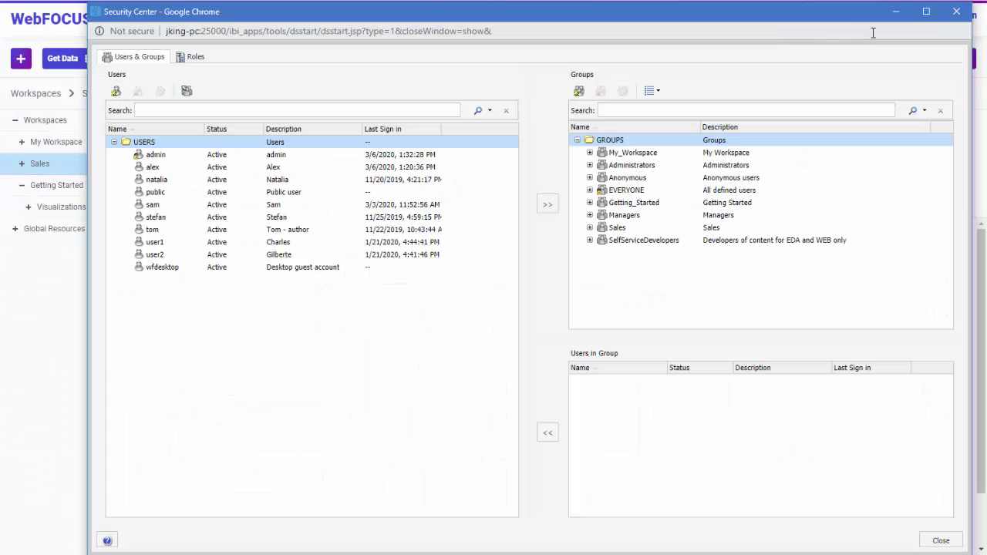
{"action": "left_click", "coordinate": [590, 228]}
{"action": "left_click", "coordinate": [589, 153]}
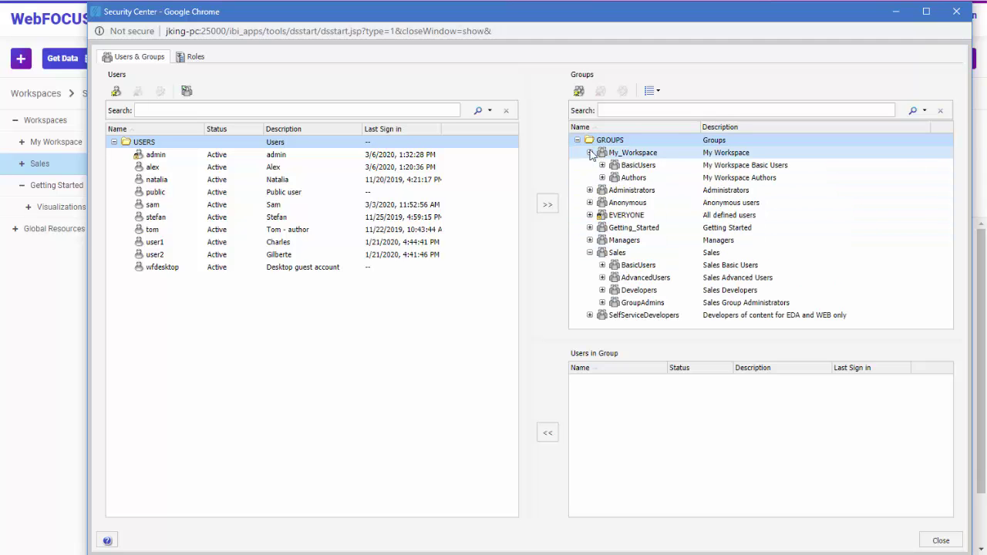
{"action": "left_click", "coordinate": [632, 177]}
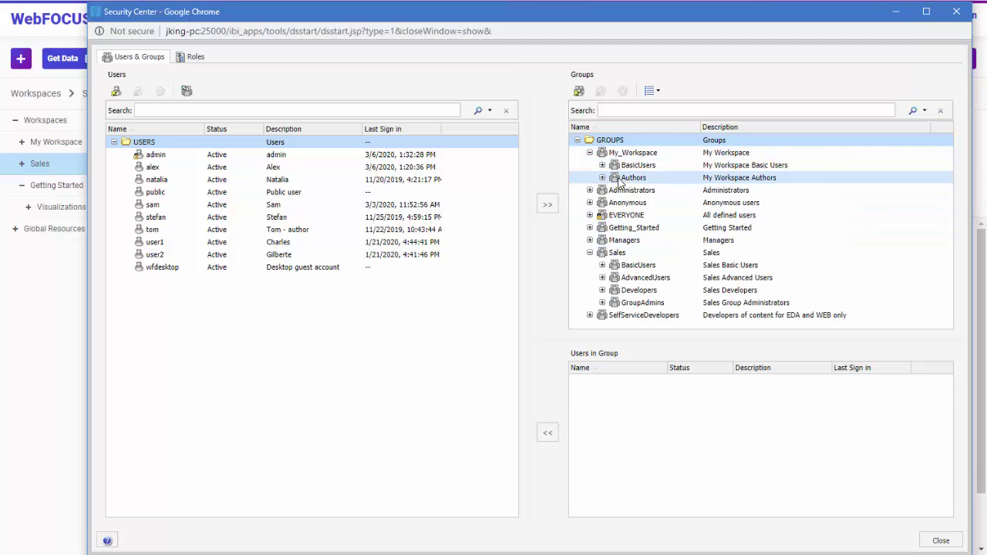
{"action": "left_click", "coordinate": [644, 278]}
{"action": "left_click_drag", "start_coordinate": [159, 222], "coordinate": [679, 414]}
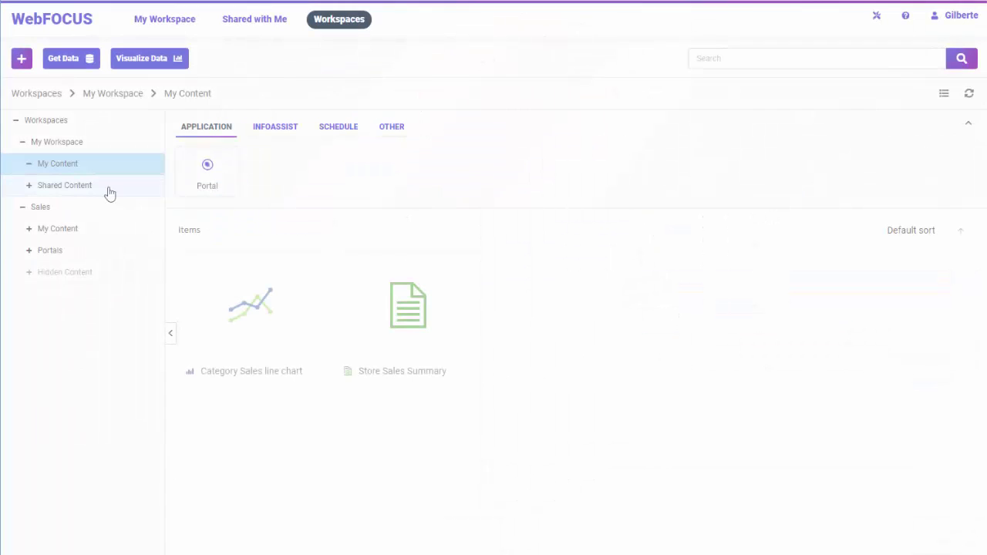
Share the Category Sales chart with another user found by search
{"action": "right_click", "coordinate": [240, 316]}
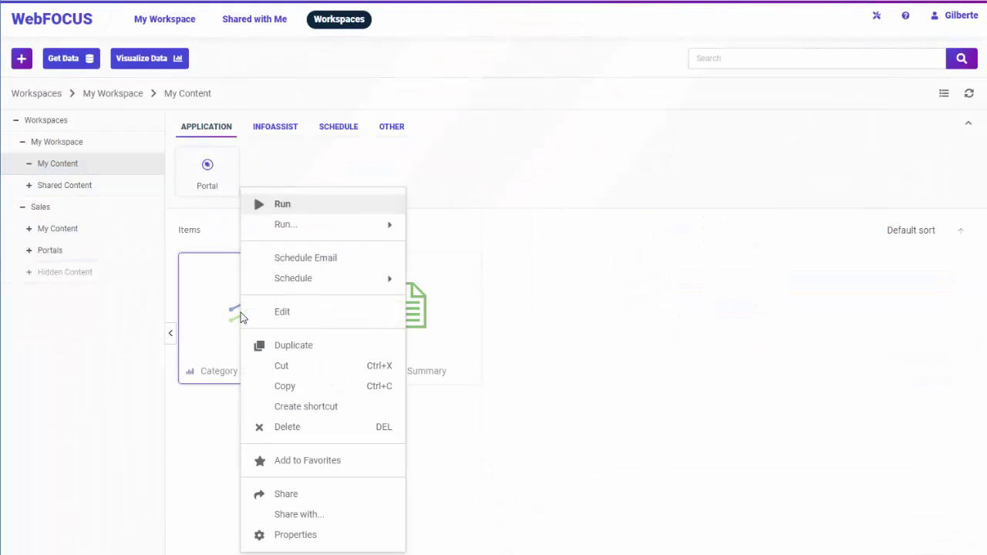
{"action": "left_click", "coordinate": [311, 517]}
{"action": "type", "text": "alex"}
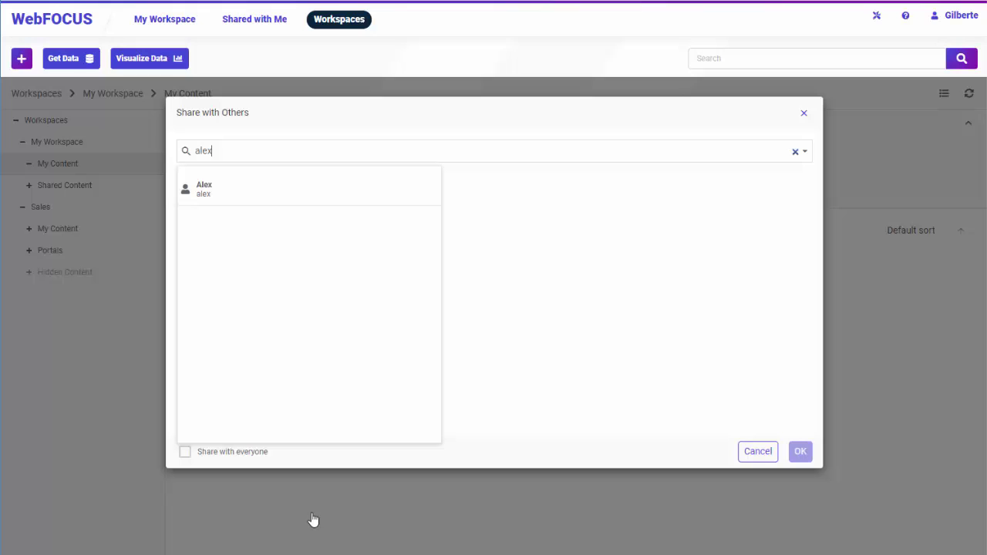
{"action": "left_click", "coordinate": [264, 198]}
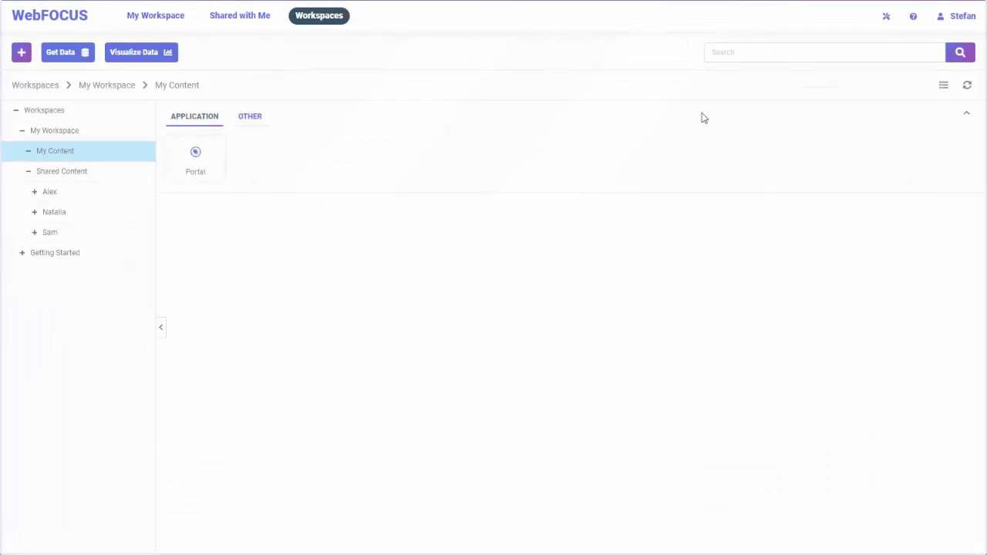
Search 'rev' and view Annual Revenue by Region, Revenue and Costs by Product, and Revenue by Country
{"action": "left_click", "coordinate": [759, 53]}
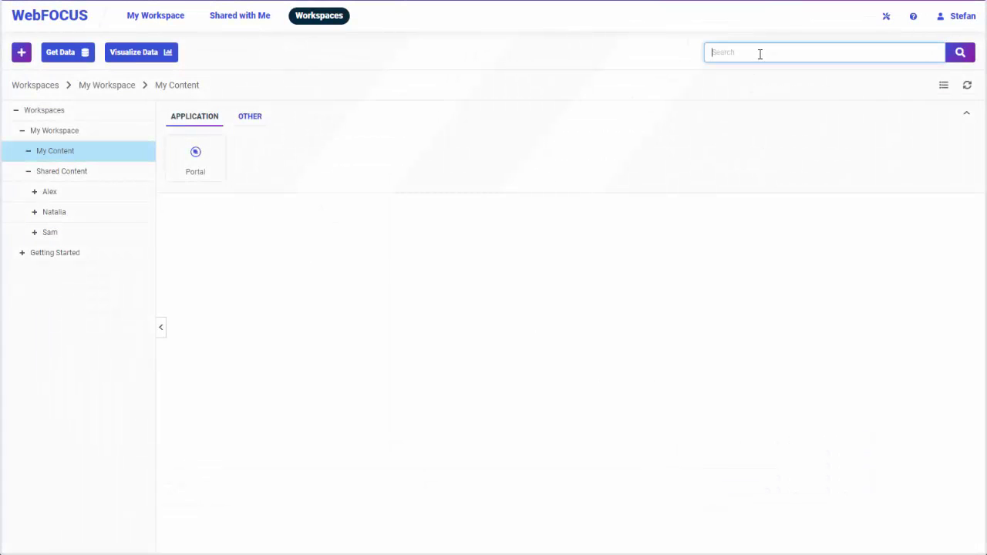
{"action": "type", "text": "rev"}
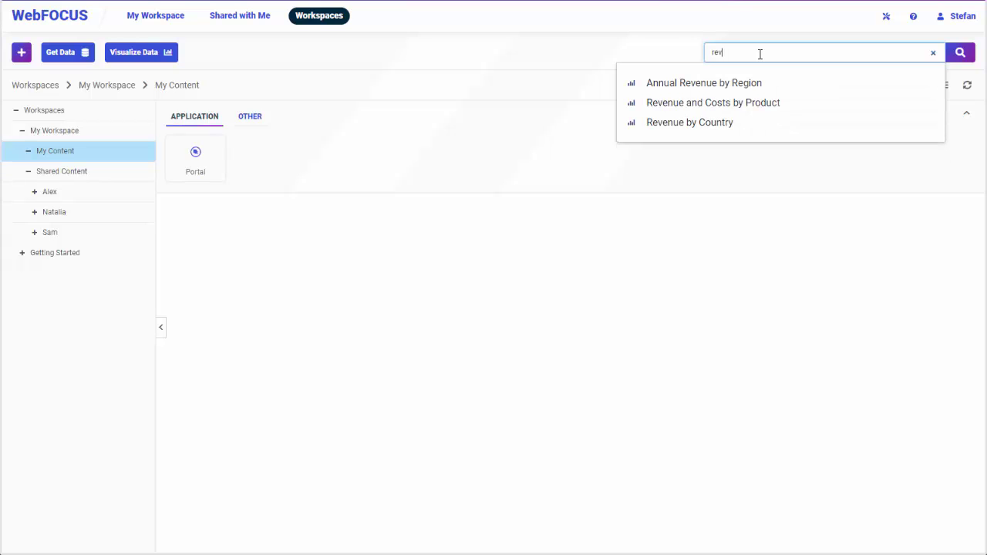
{"action": "left_click", "coordinate": [744, 86]}
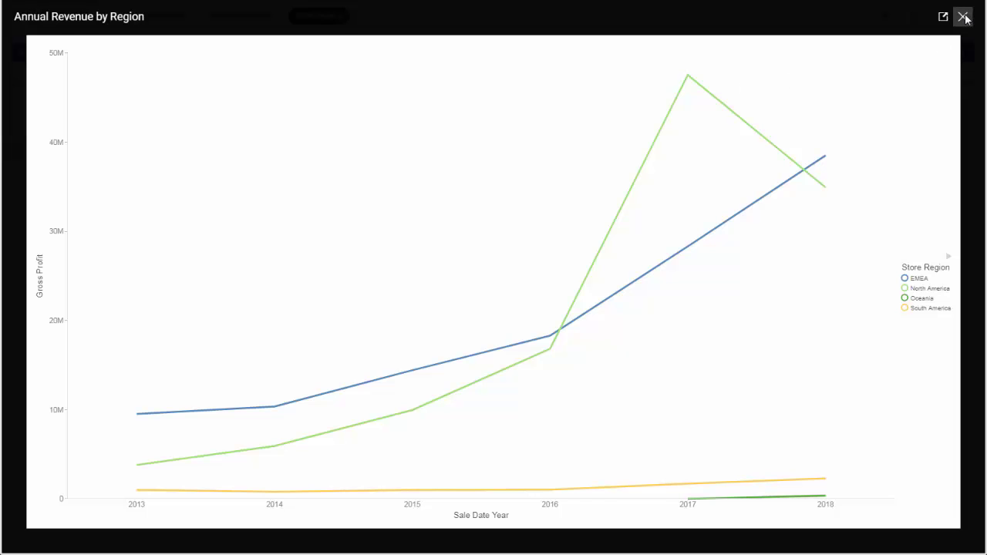
{"action": "left_click", "coordinate": [964, 16]}
{"action": "left_click", "coordinate": [770, 105]}
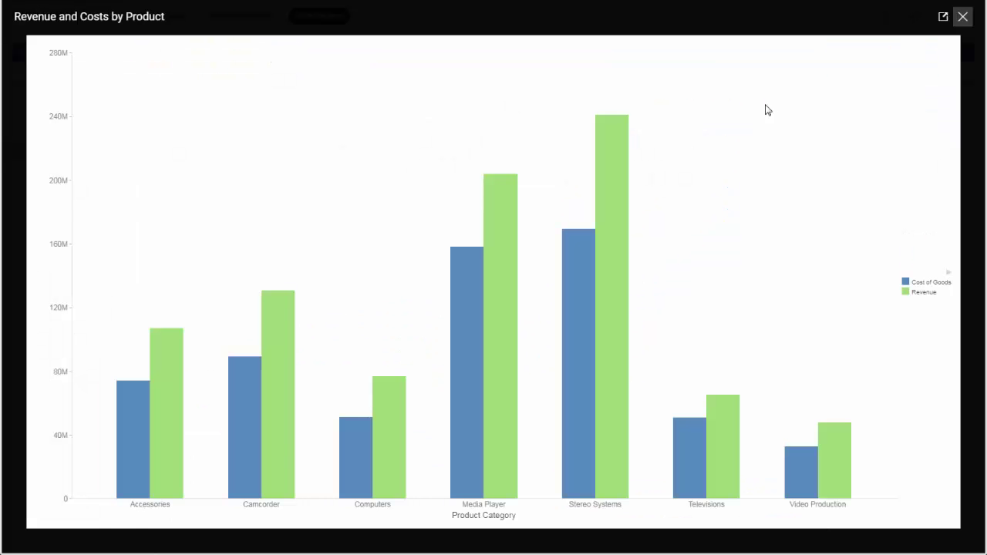
{"action": "left_click", "coordinate": [964, 16]}
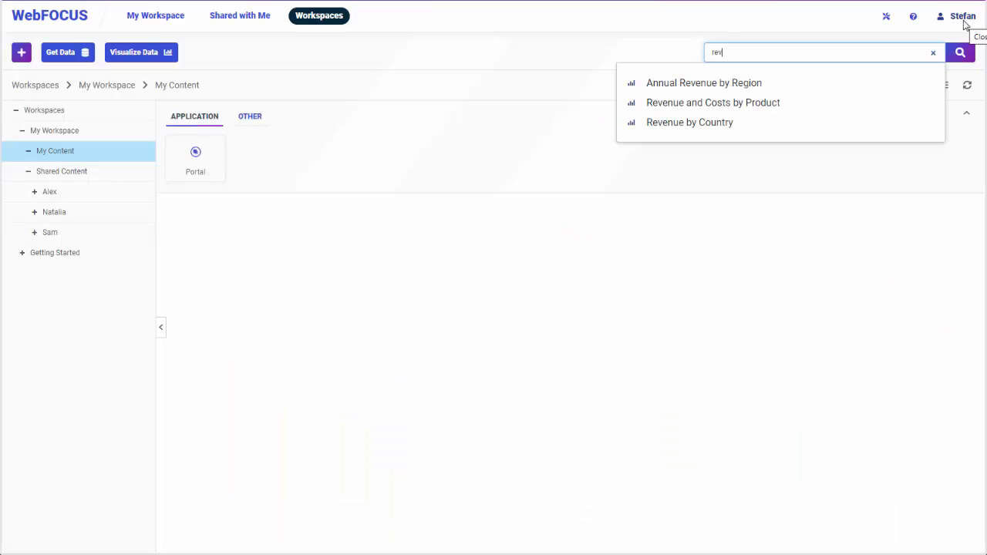
{"action": "left_click", "coordinate": [733, 122]}
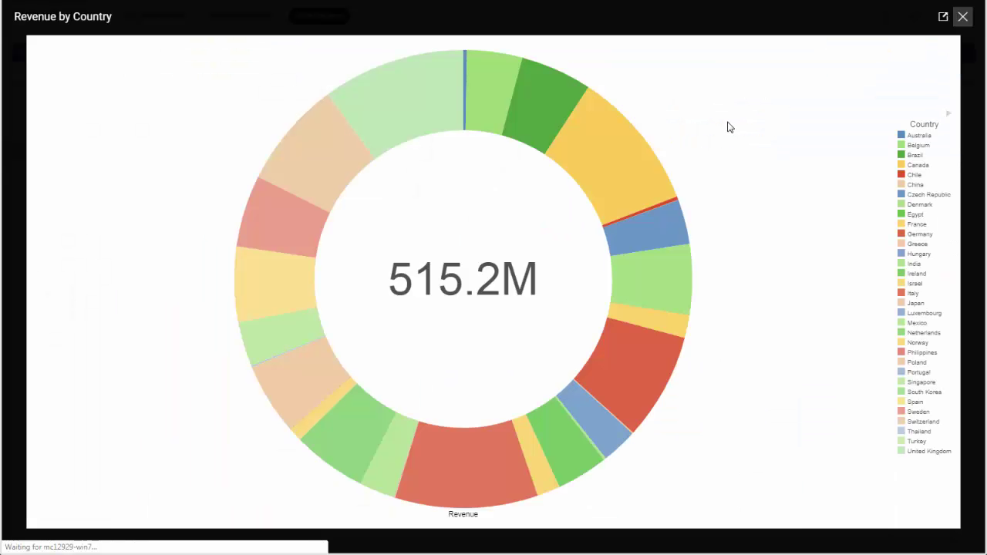
{"action": "left_click", "coordinate": [962, 16]}
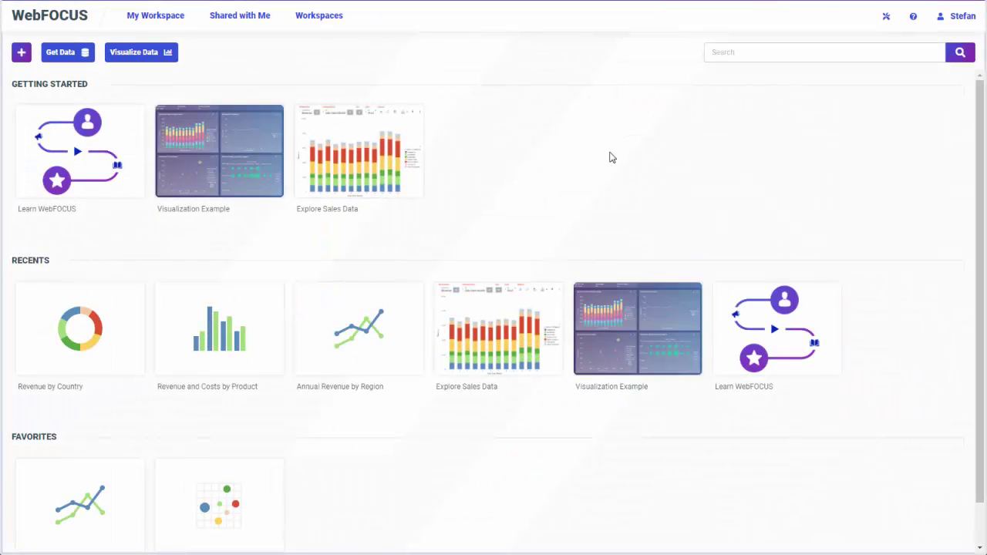
Browse Get Data adapters filtered by ERP, Social Media, Statistics, then All categories
{"action": "left_click", "coordinate": [67, 53]}
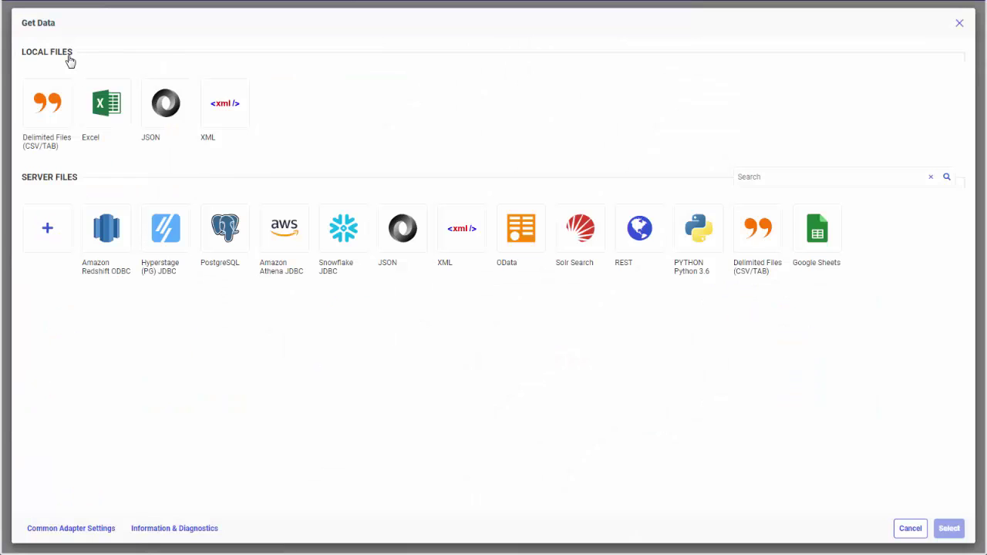
{"action": "left_click", "coordinate": [49, 240]}
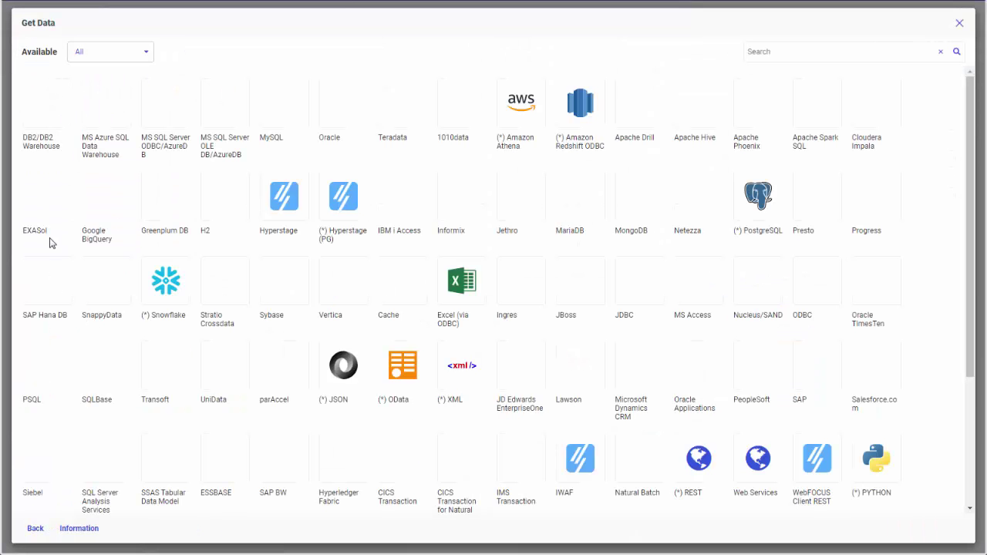
{"action": "left_click", "coordinate": [146, 54]}
{"action": "left_click", "coordinate": [102, 143]}
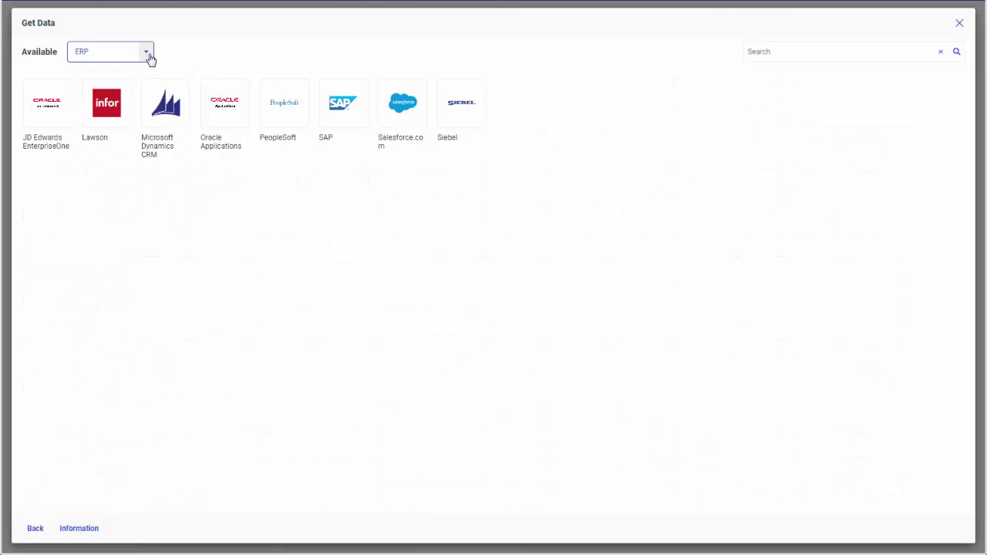
{"action": "left_click", "coordinate": [148, 55]}
{"action": "left_click", "coordinate": [124, 289]}
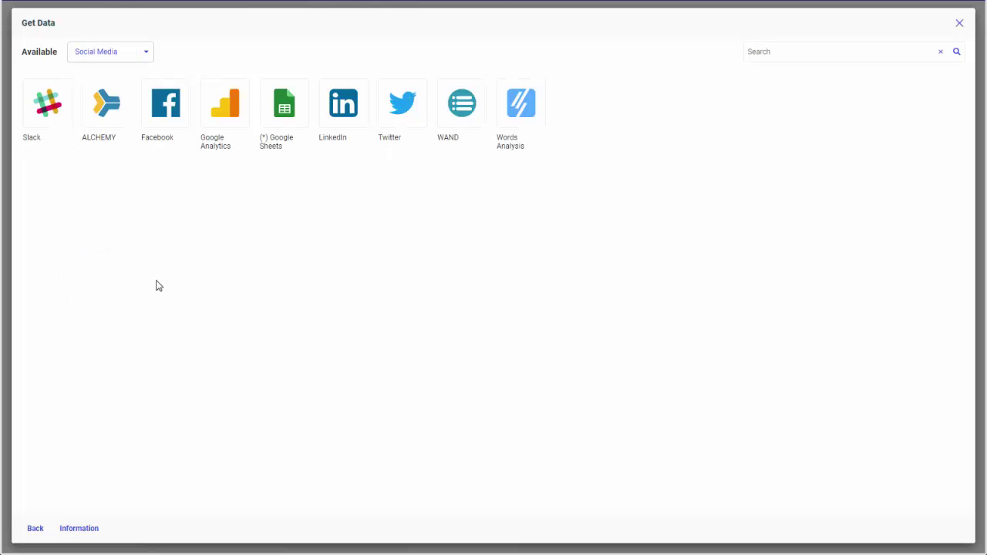
{"action": "left_click", "coordinate": [146, 53]}
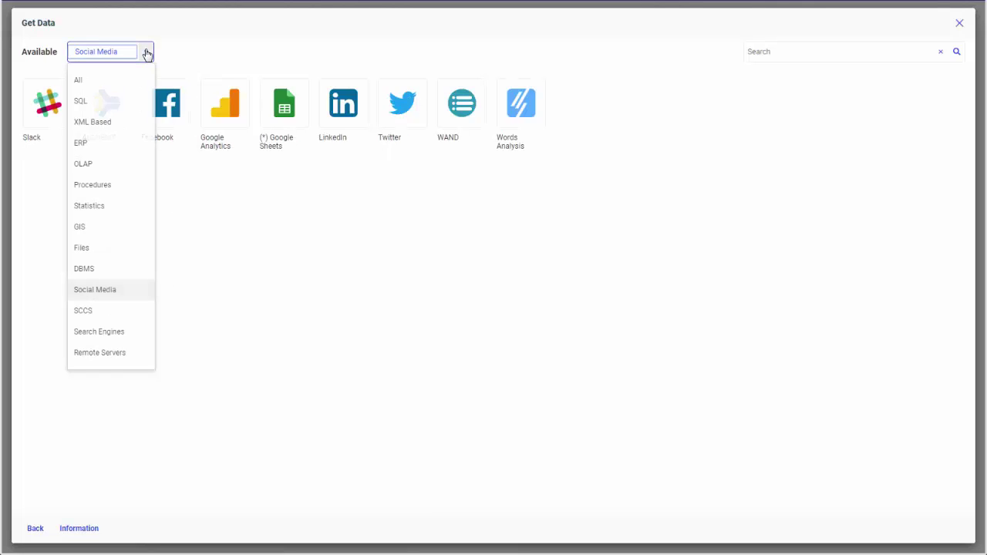
{"action": "left_click", "coordinate": [112, 208]}
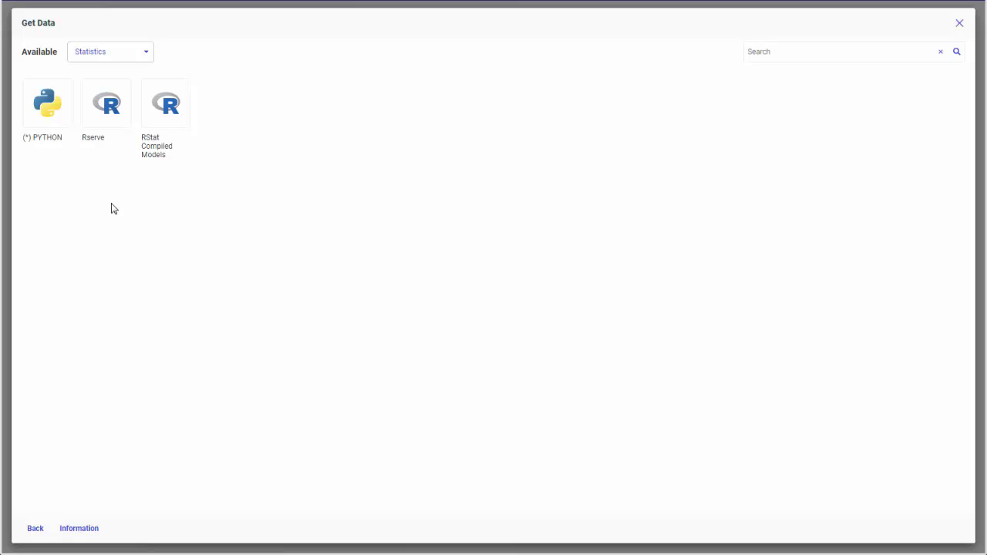
{"action": "left_click", "coordinate": [146, 54]}
{"action": "left_click", "coordinate": [122, 82]}
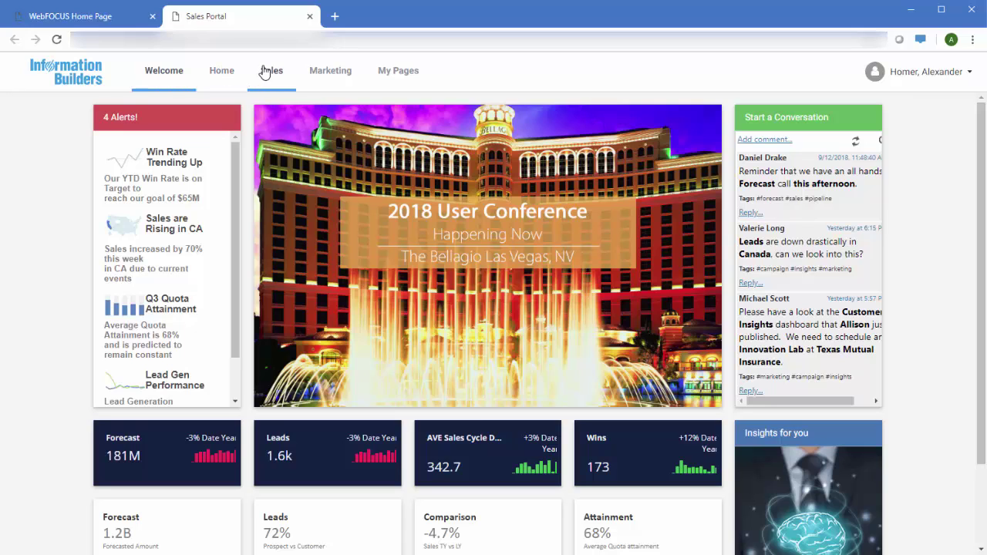
View the Sales Portal's Marketing page and then the Sales Insights dashboard
{"action": "left_click", "coordinate": [326, 78]}
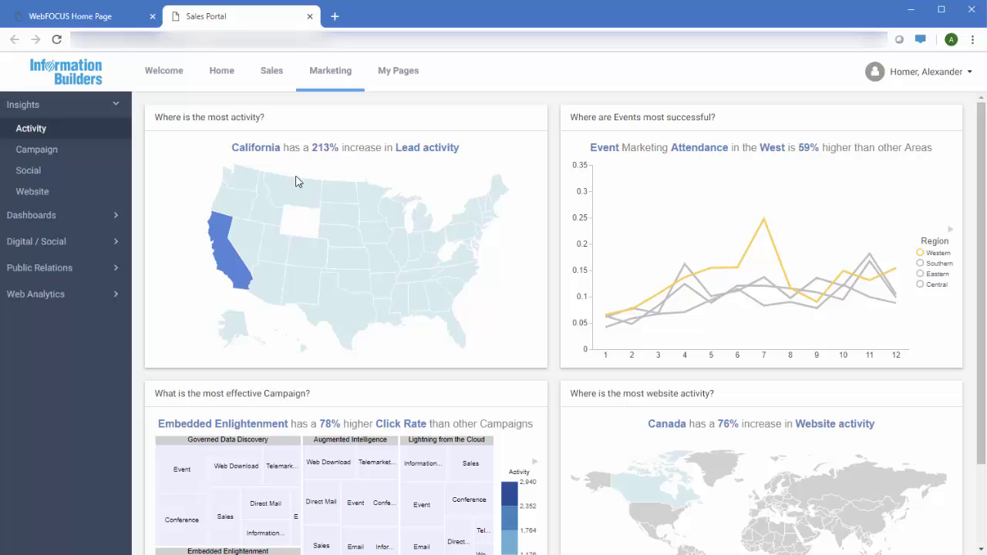
{"action": "mouse_move", "coordinate": [225, 247]}
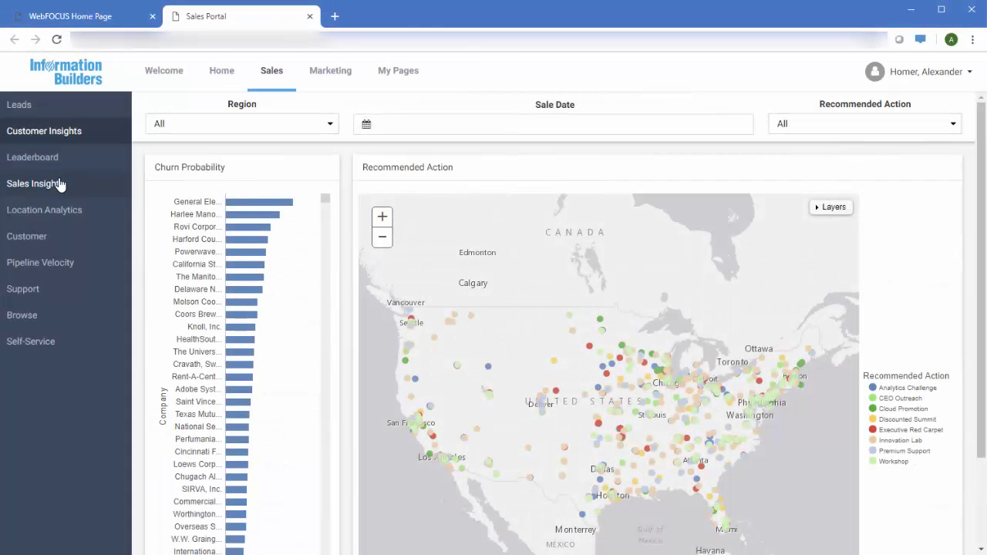
{"action": "left_click", "coordinate": [57, 186]}
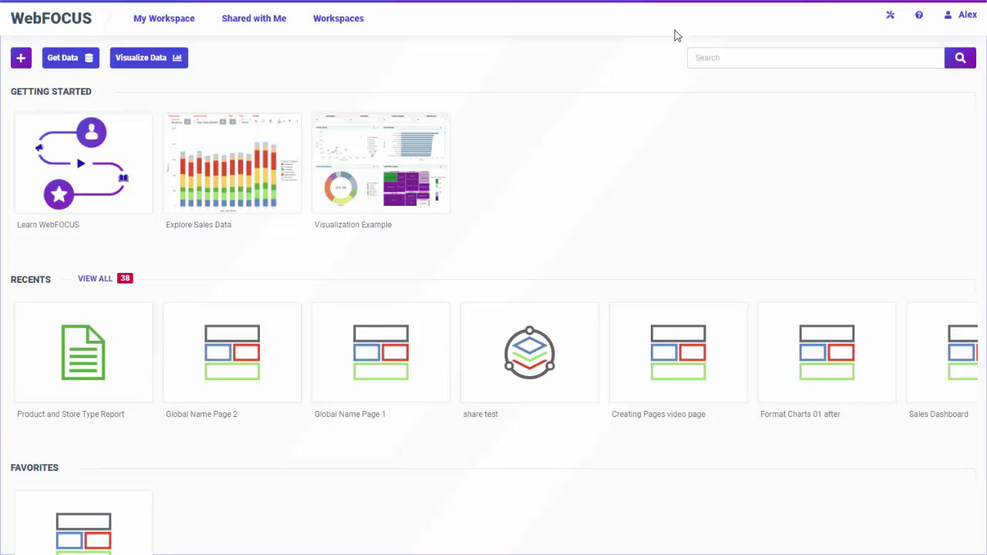
Visit My Workspace, Shared with Me, then Workspaces, selecting the My Content folder
{"action": "scroll", "coordinate": [679, 127], "scroll_direction": "down", "scroll_amount": 4}
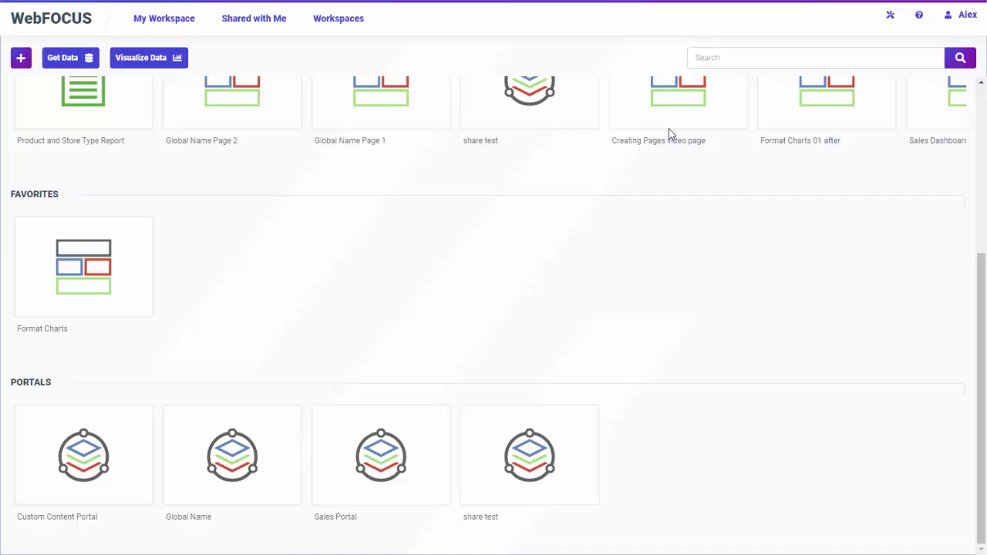
{"action": "scroll", "coordinate": [669, 135], "scroll_direction": "up", "scroll_amount": 4}
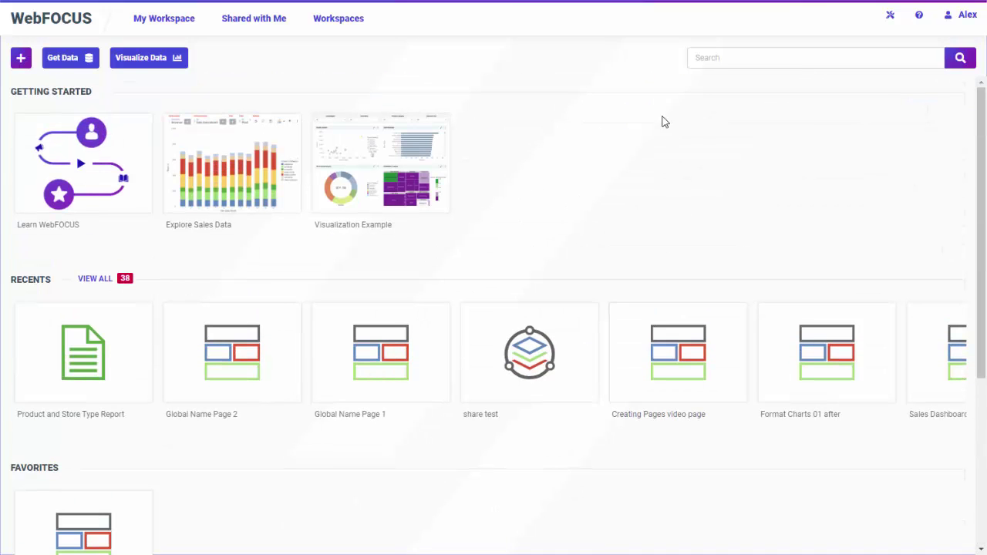
{"action": "left_click", "coordinate": [154, 22]}
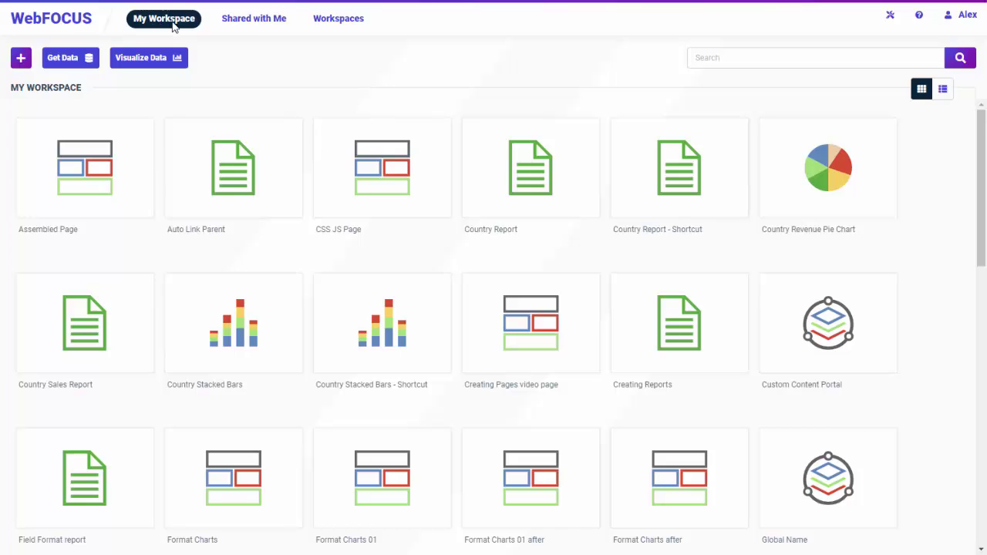
{"action": "left_click", "coordinate": [237, 22]}
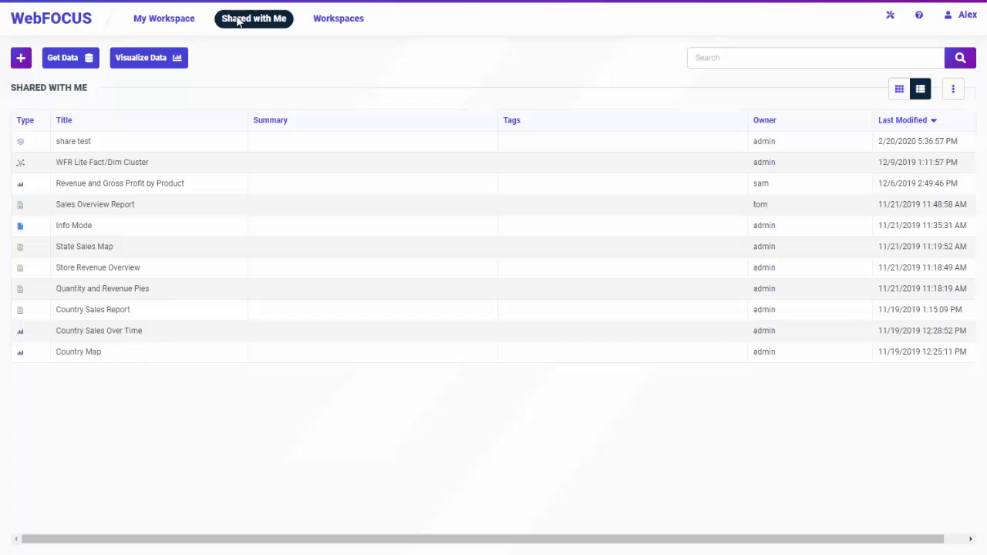
{"action": "left_click", "coordinate": [327, 25]}
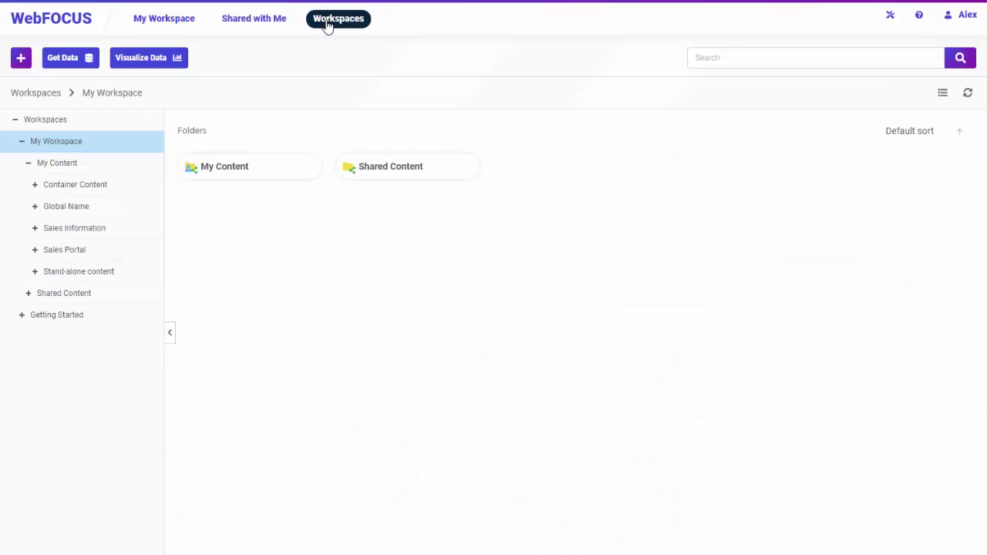
{"action": "left_click", "coordinate": [244, 171]}
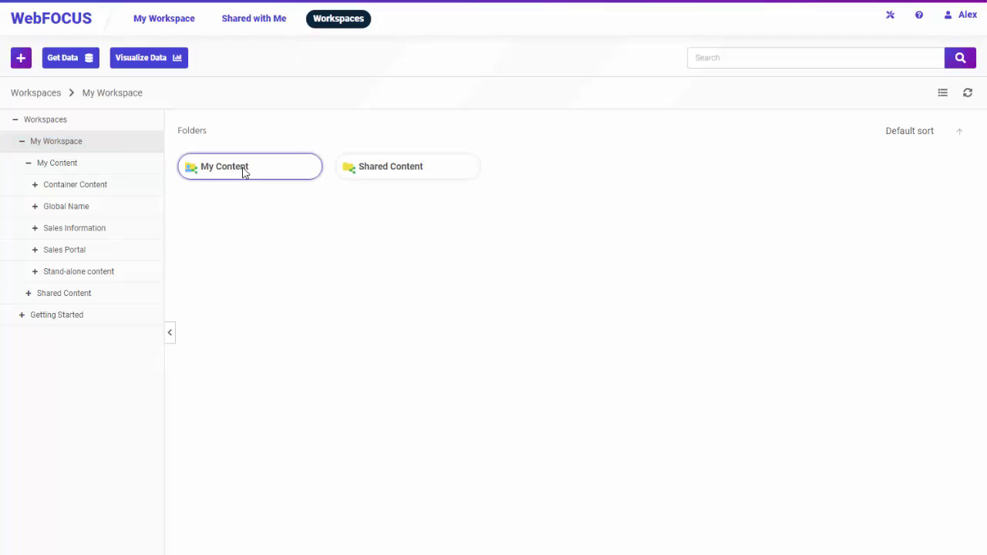
Open the My Content folder, search for 'sales', and dismiss the suggestion list
{"action": "double_click", "coordinate": [243, 171]}
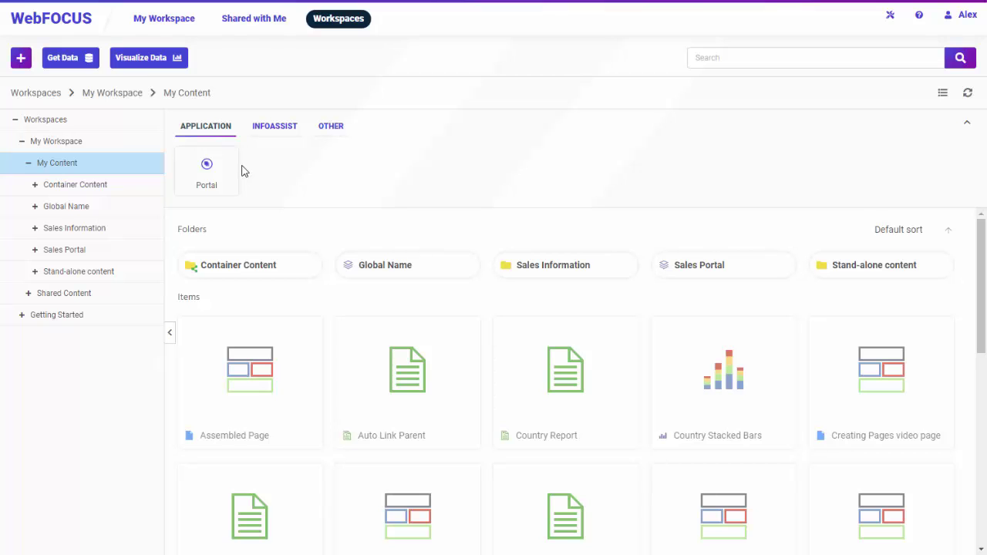
{"action": "left_click", "coordinate": [707, 59]}
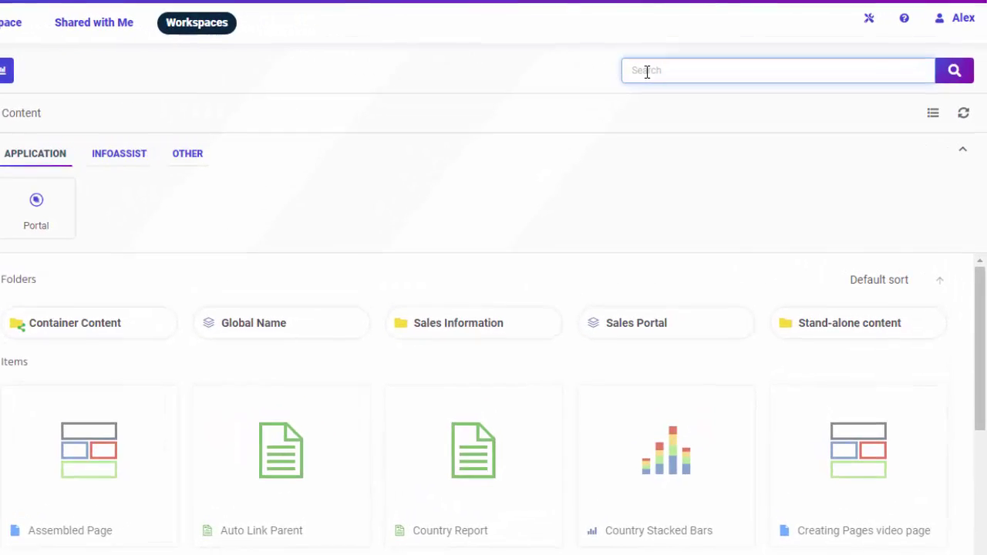
{"action": "type", "text": "sales"}
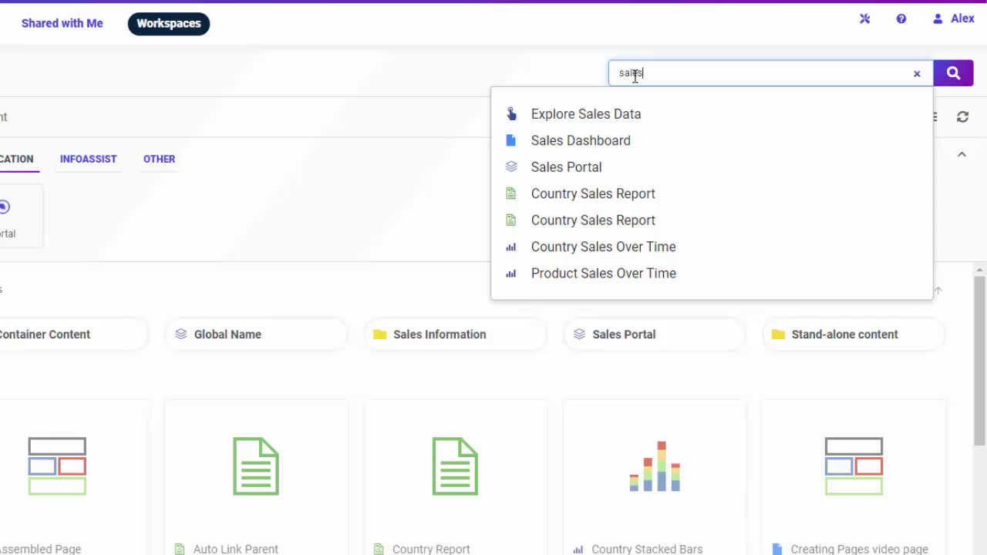
{"action": "left_click", "coordinate": [359, 166]}
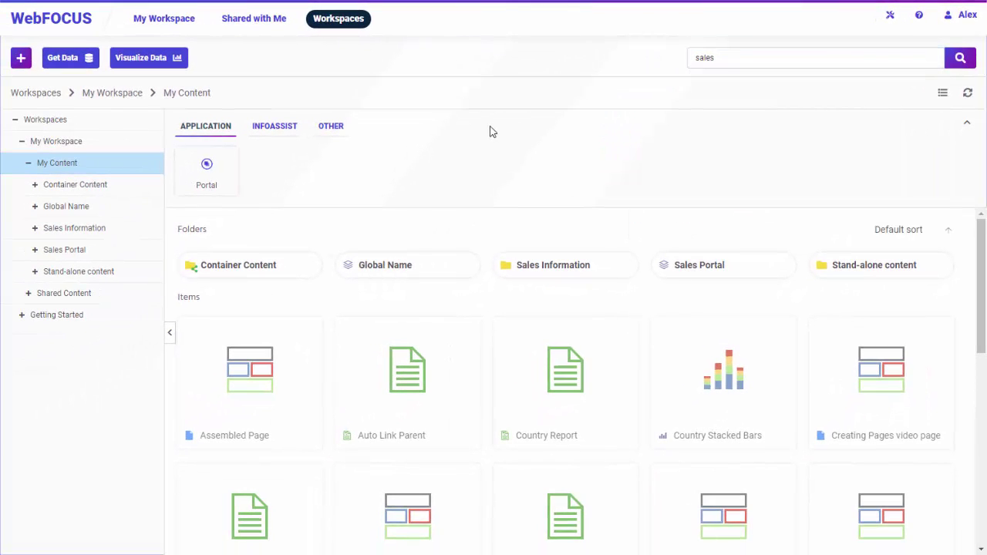
{"action": "left_click", "coordinate": [25, 65]}
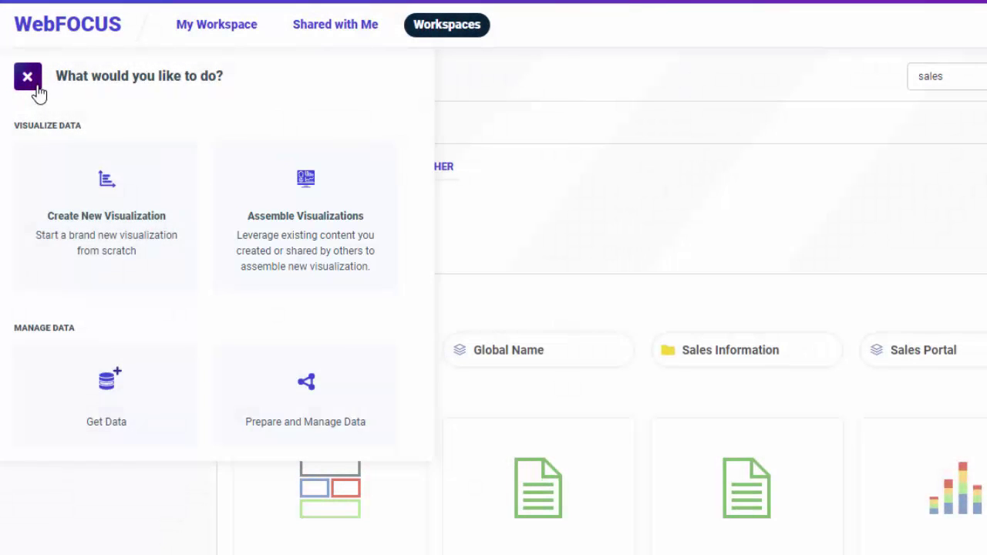
{"action": "left_click", "coordinate": [36, 88]}
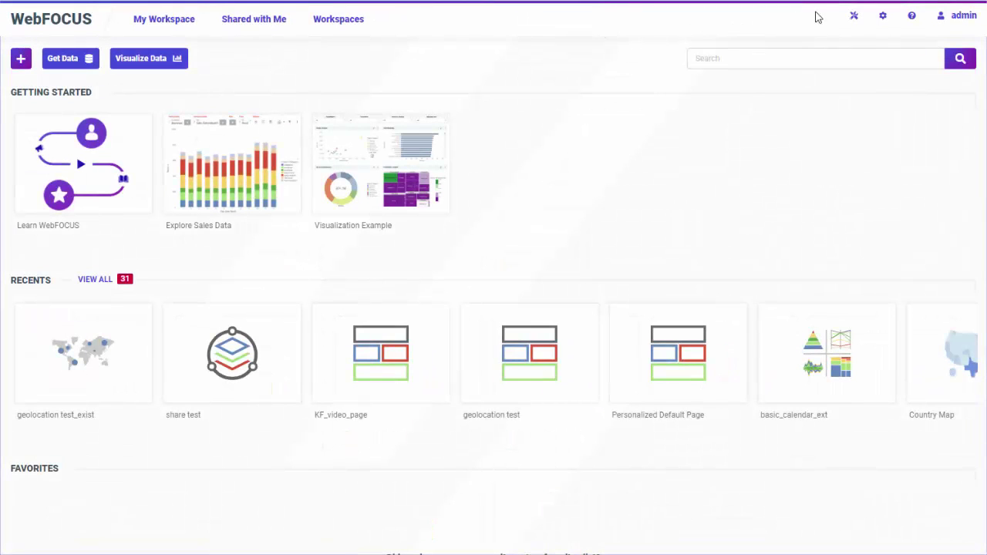
{"action": "left_click", "coordinate": [853, 17]}
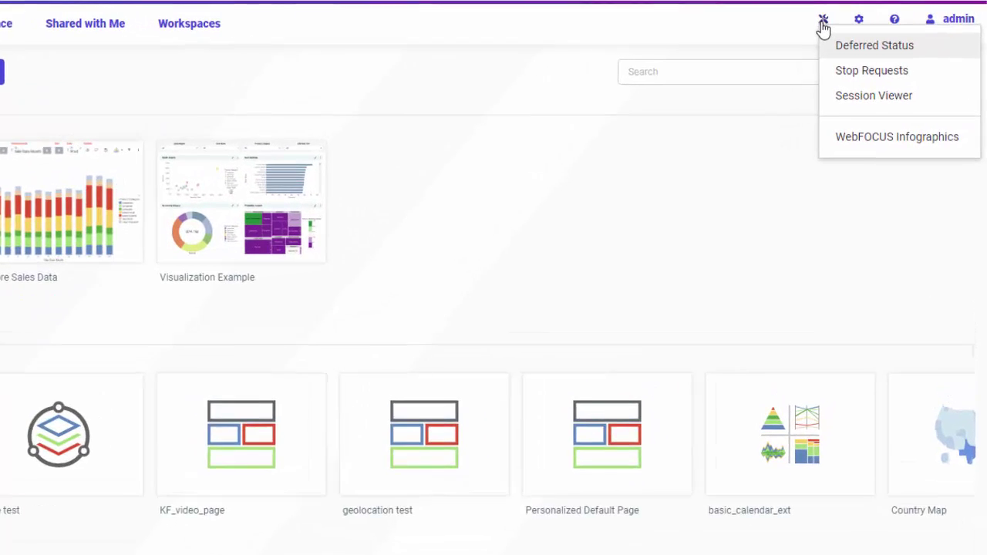
{"action": "left_click", "coordinate": [962, 23]}
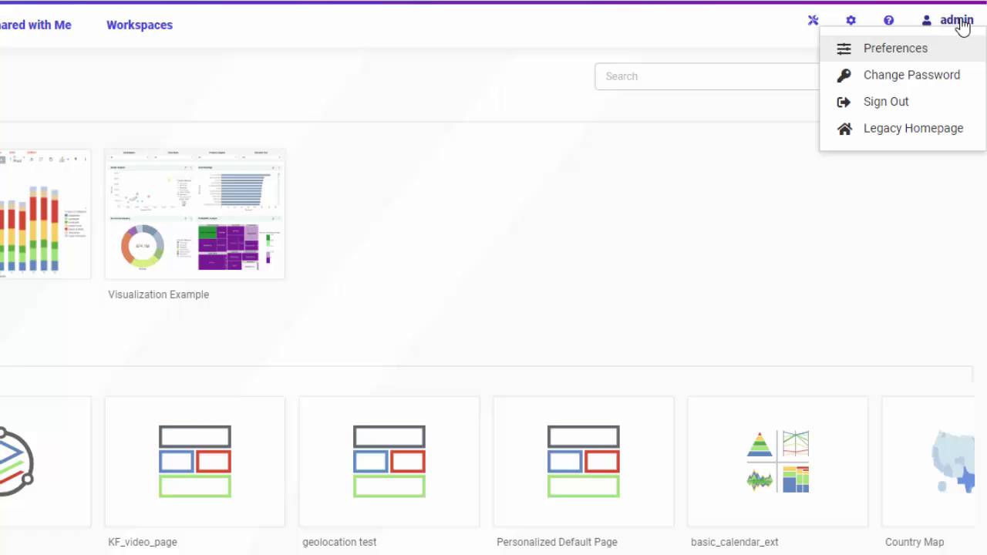
{"action": "left_click", "coordinate": [891, 24]}
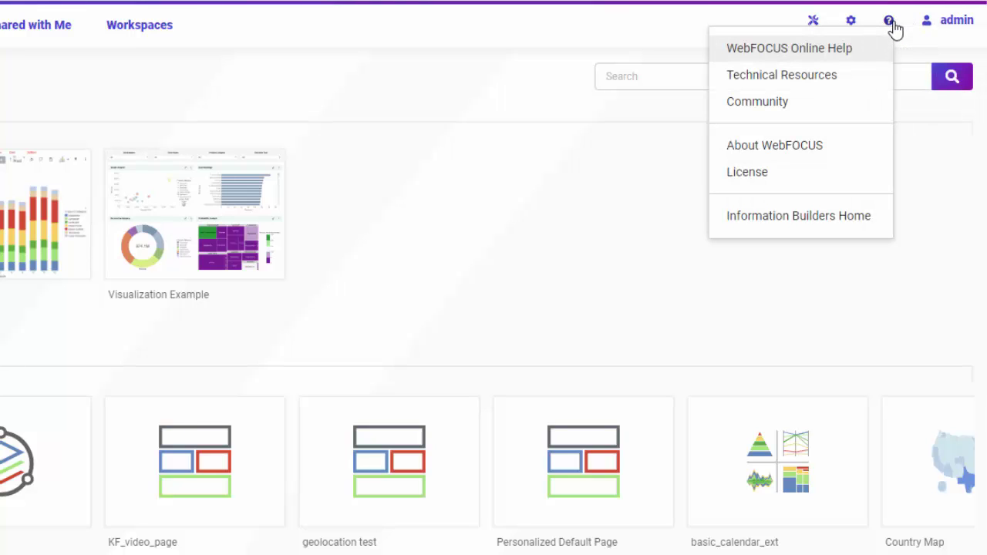
{"action": "left_click", "coordinate": [851, 21]}
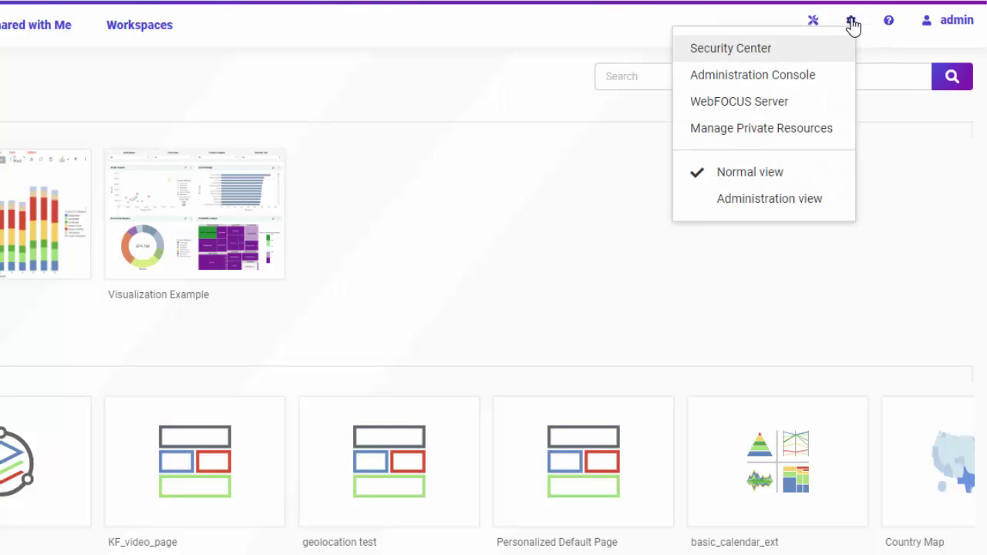
{"action": "left_click", "coordinate": [568, 29]}
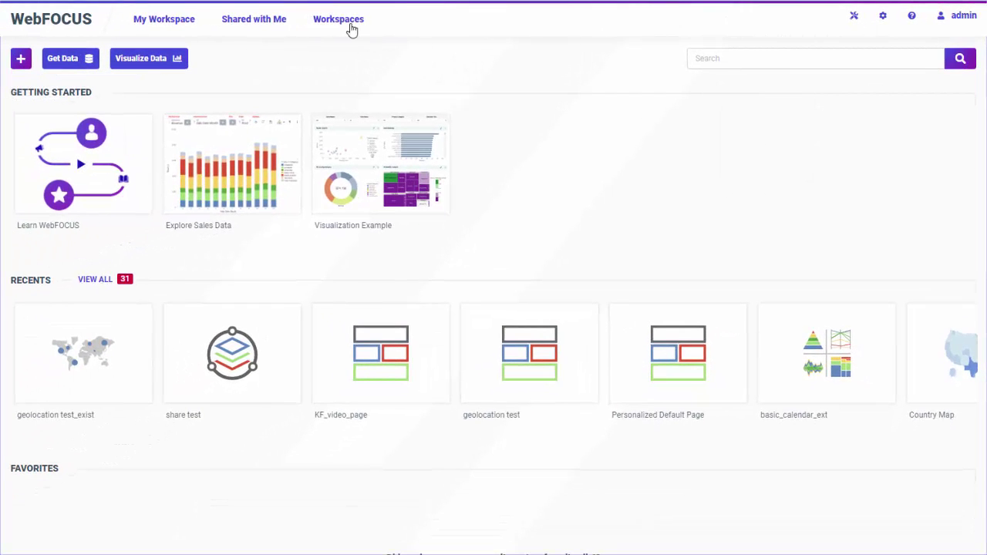
Browse the Sales workspace to list its folders, Country Map, Country Sales Report and State Sales Map
{"action": "left_click", "coordinate": [345, 24]}
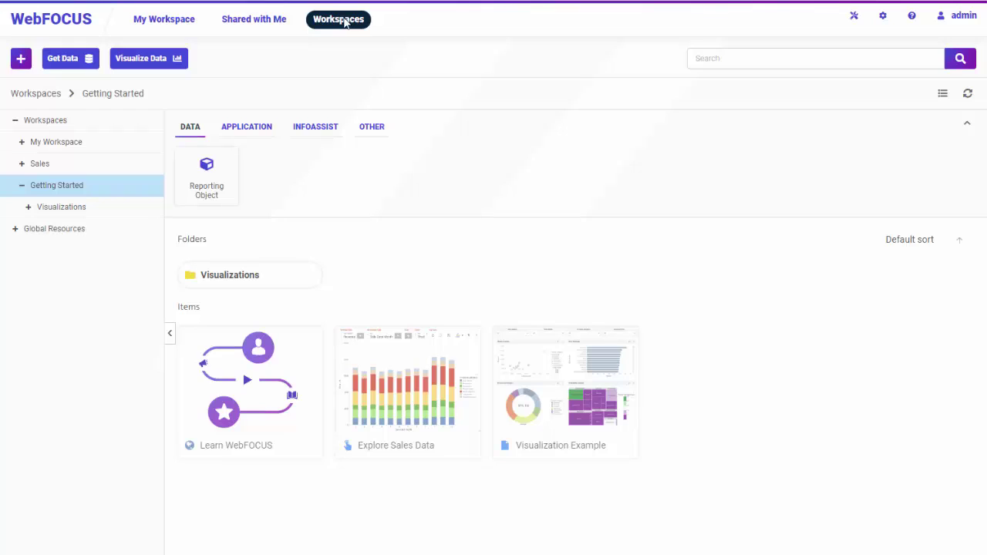
{"action": "left_click", "coordinate": [70, 164]}
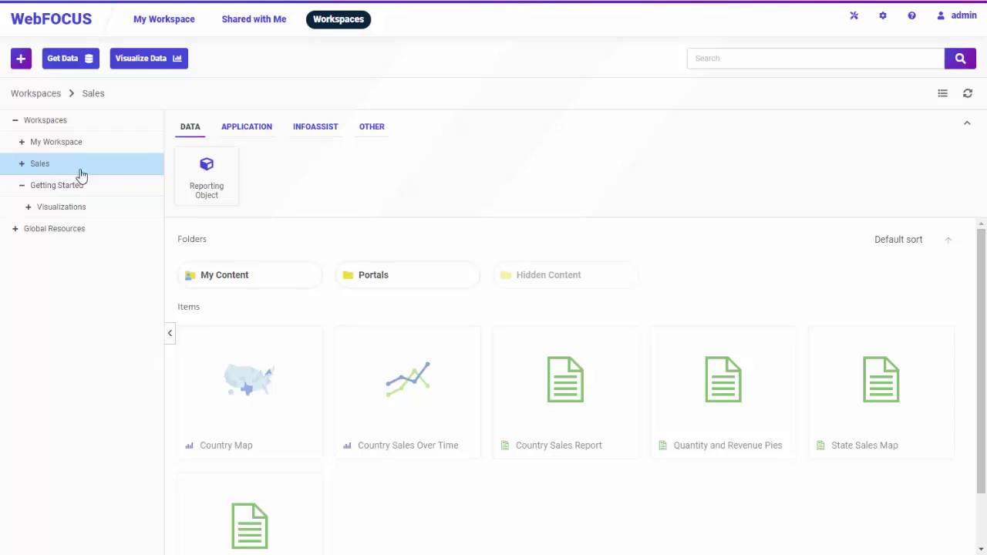
{"action": "left_click", "coordinate": [882, 17]}
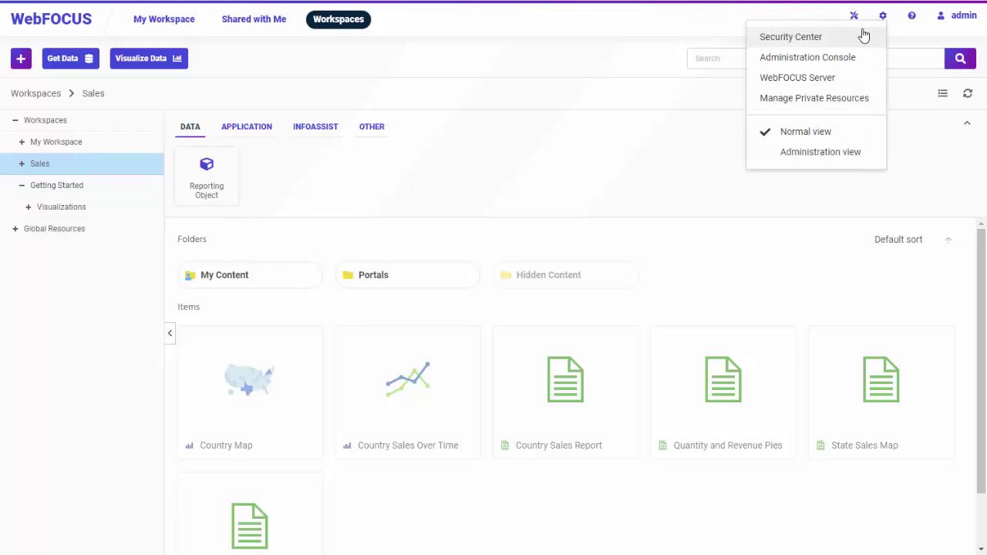
In Security Center, add a user to the Sales > AdvancedUsers group and view the Roles list
{"action": "left_click", "coordinate": [850, 37]}
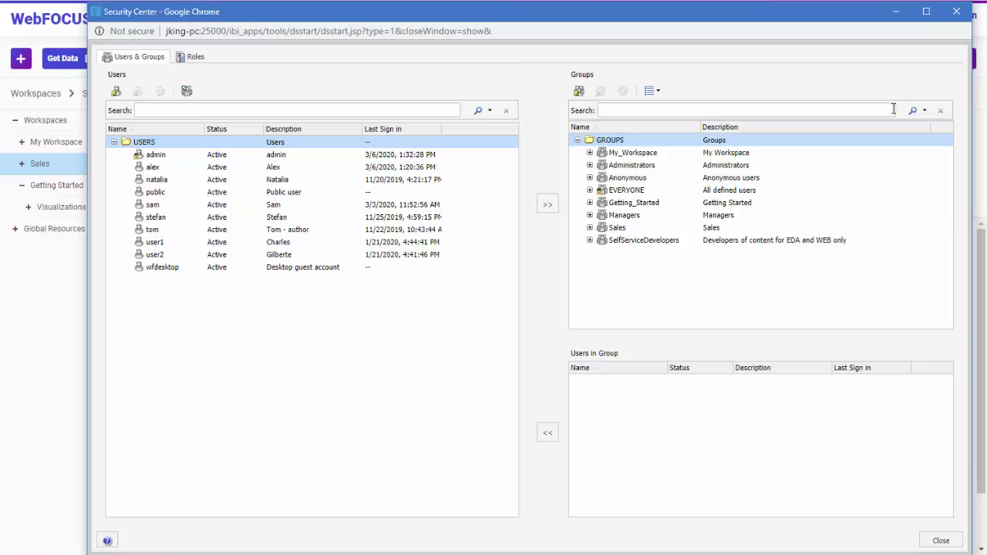
{"action": "left_click", "coordinate": [590, 227]}
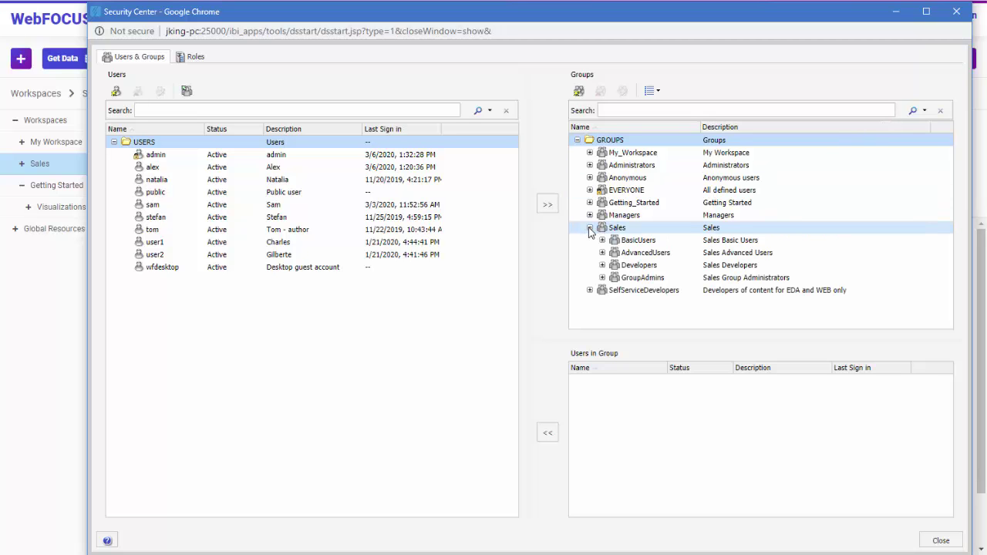
{"action": "left_click", "coordinate": [589, 152]}
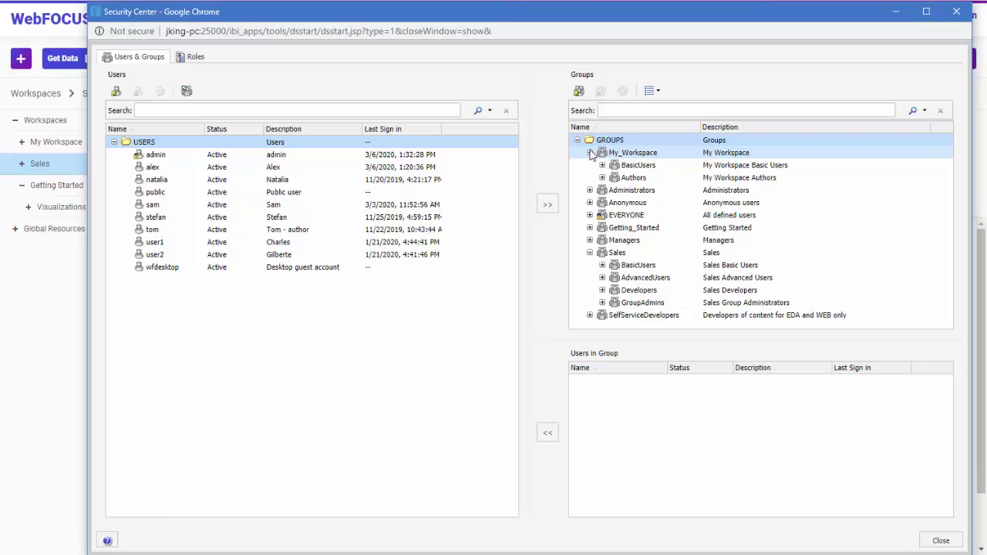
{"action": "left_click", "coordinate": [632, 178]}
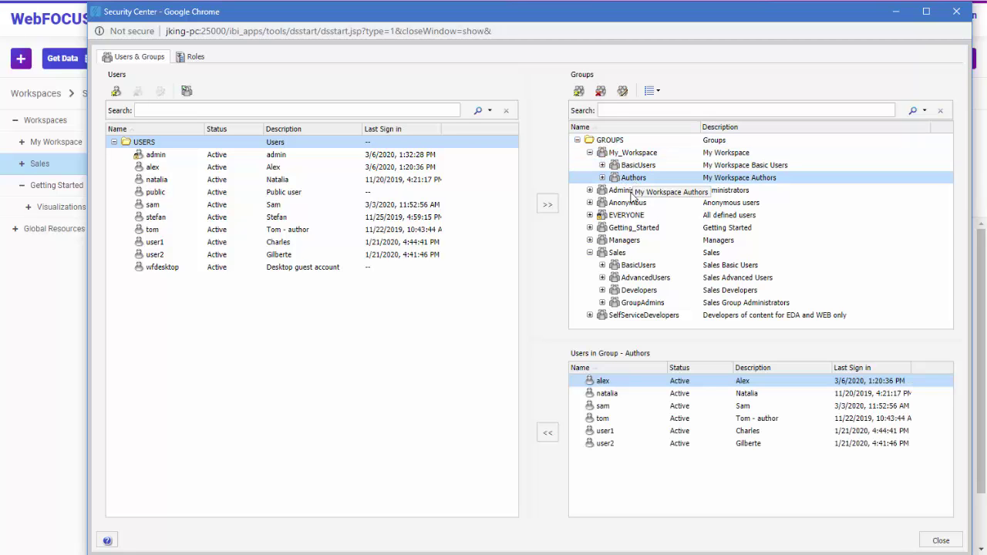
{"action": "left_click", "coordinate": [637, 278]}
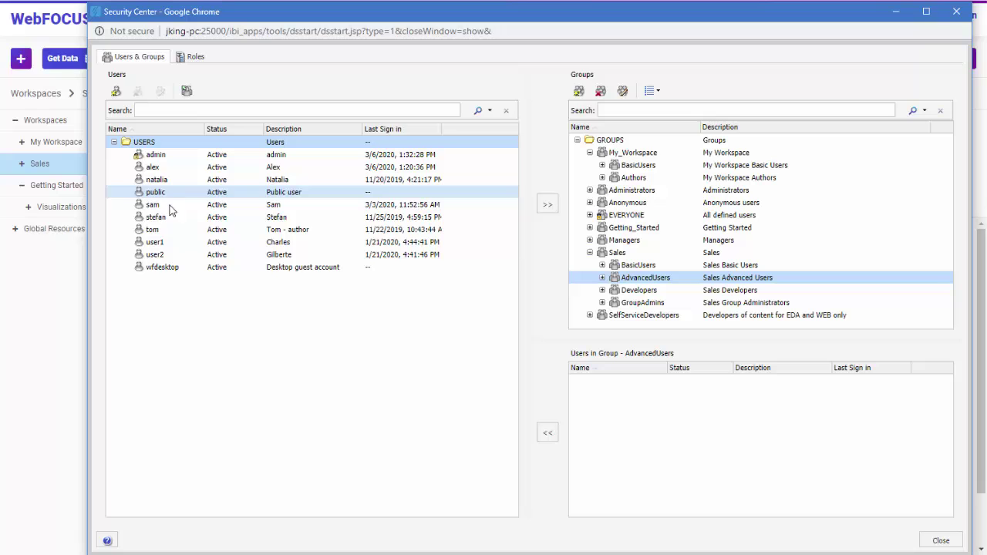
{"action": "left_click_drag", "start_coordinate": [154, 217], "coordinate": [677, 409]}
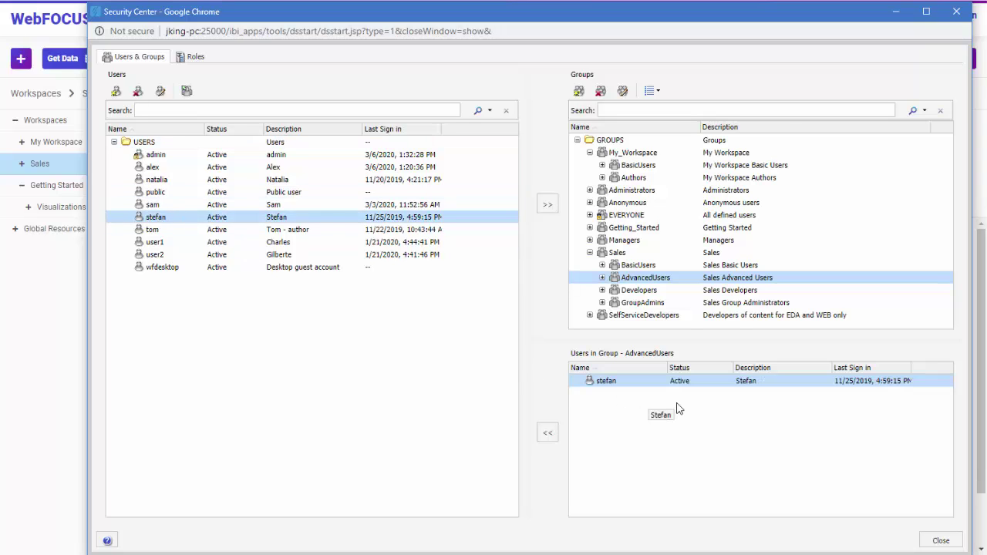
{"action": "left_click", "coordinate": [185, 59]}
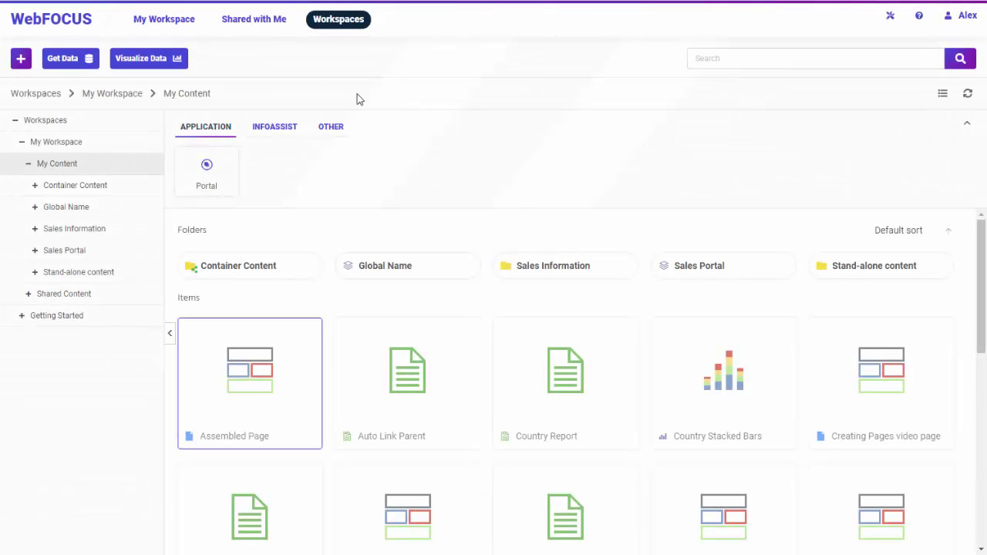
{"action": "left_click", "coordinate": [181, 25]}
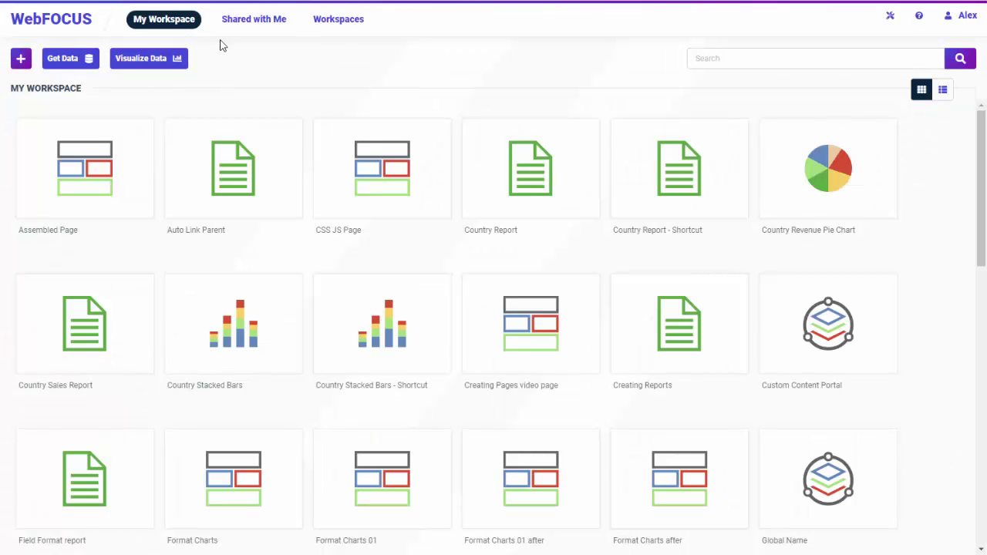
{"action": "left_click", "coordinate": [344, 22]}
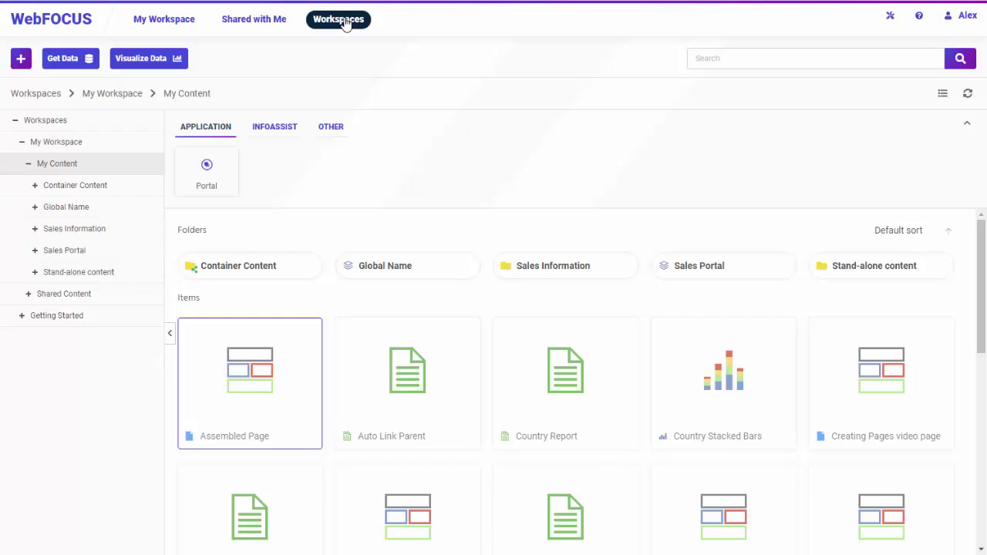
Share Country Report with a user found by searching their name
{"action": "right_click", "coordinate": [543, 362]}
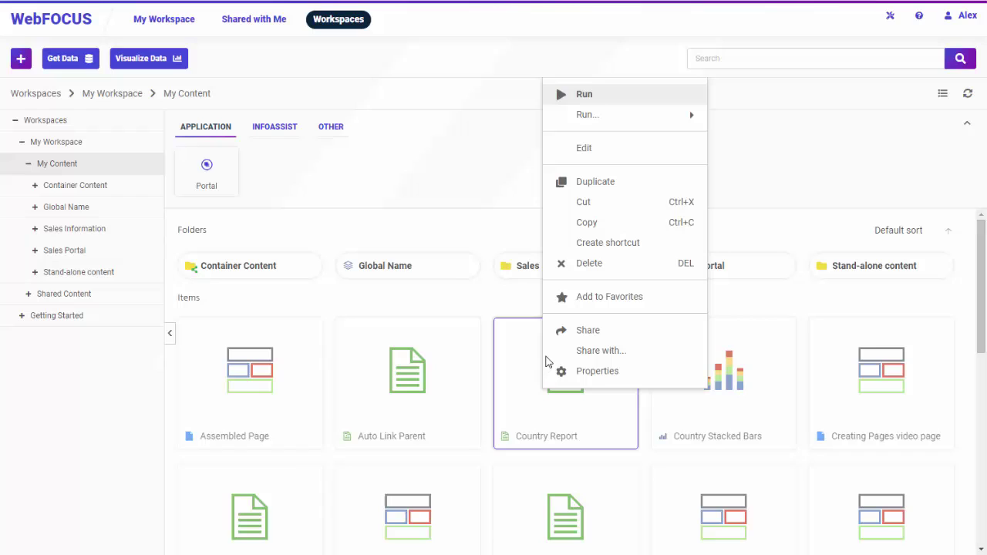
{"action": "left_click", "coordinate": [575, 351]}
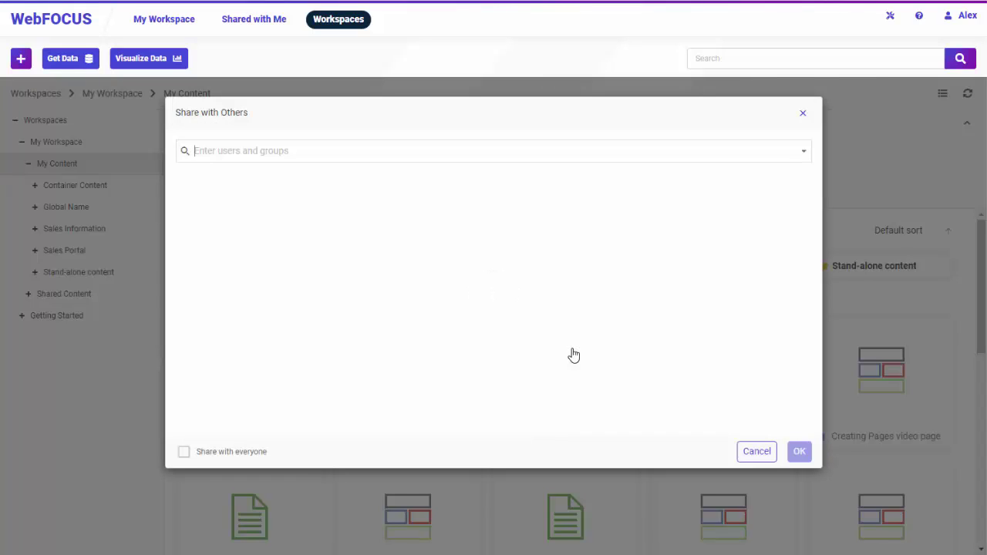
{"action": "type", "text": "sam"}
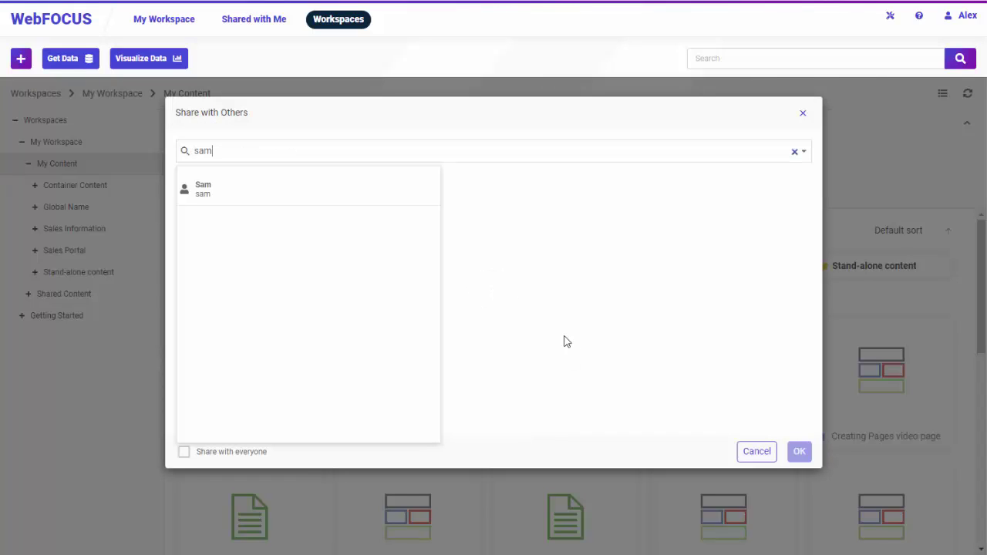
{"action": "left_click", "coordinate": [270, 184]}
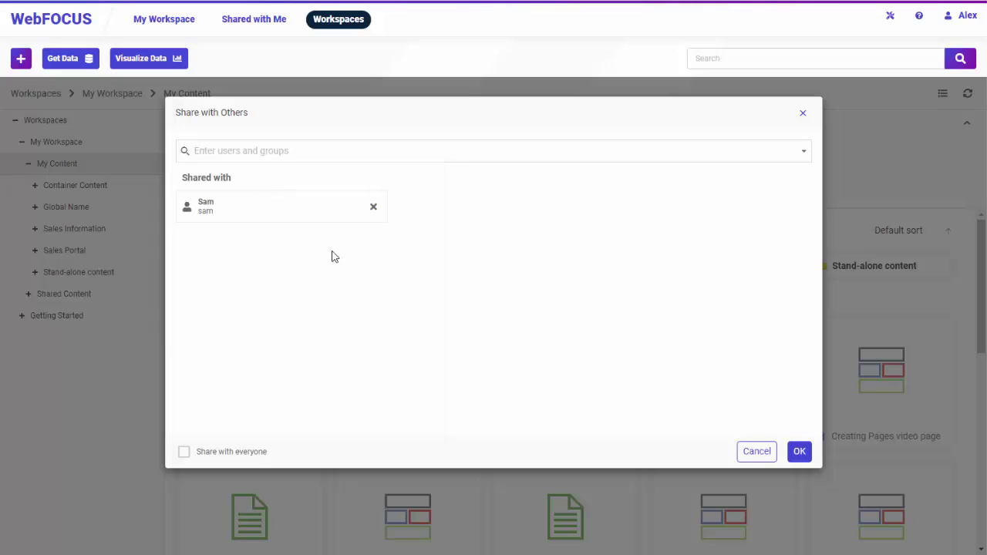
{"action": "left_click", "coordinate": [800, 452]}
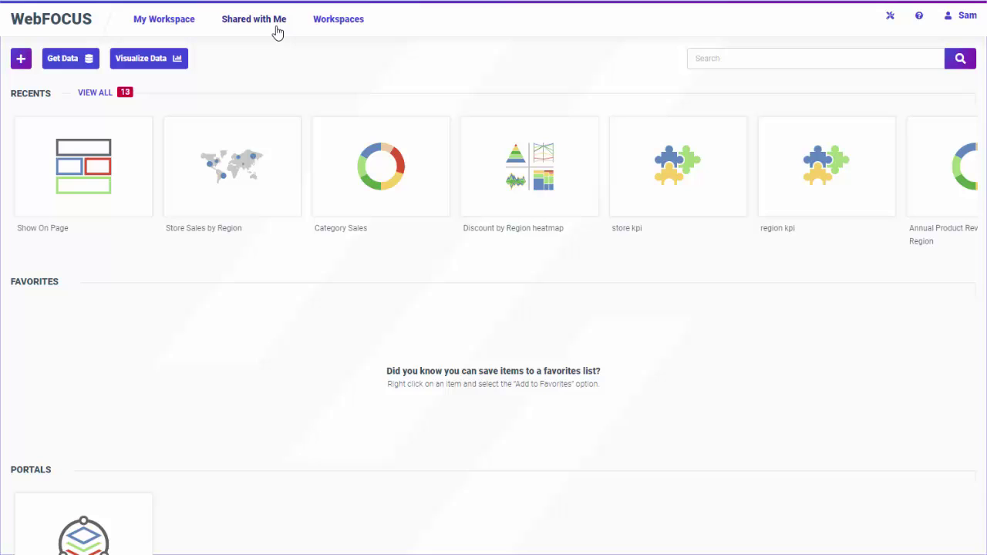
Find and select the Country Report entry in the Shared with Me list
{"action": "left_click", "coordinate": [276, 31]}
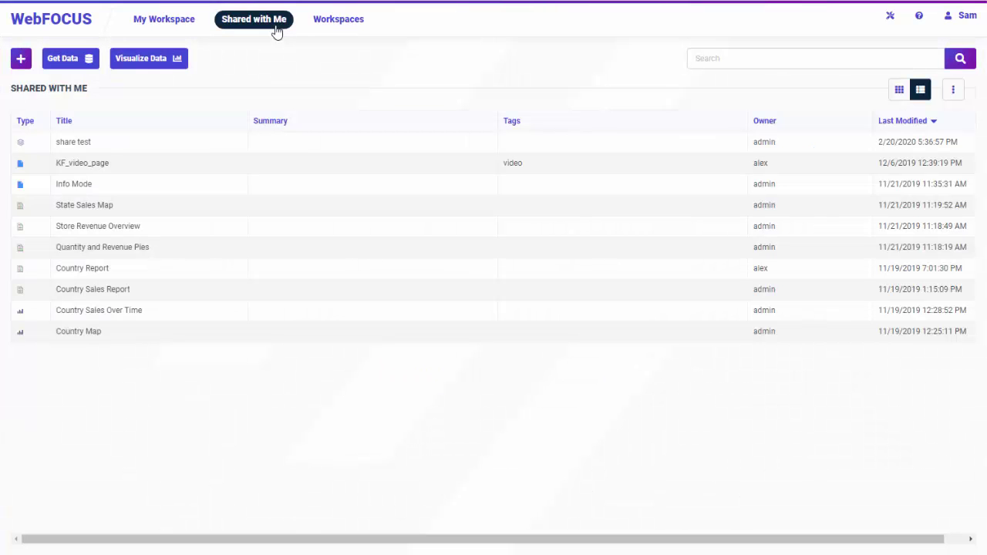
{"action": "left_click", "coordinate": [199, 269]}
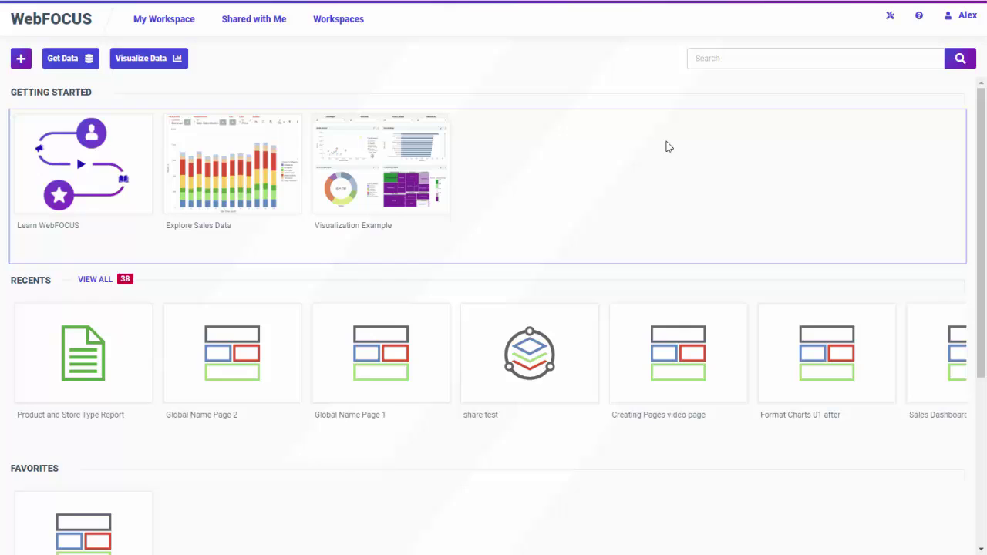
Upload the local Excel workbook join_demo.xlsx through Get Data
{"action": "left_click", "coordinate": [85, 61]}
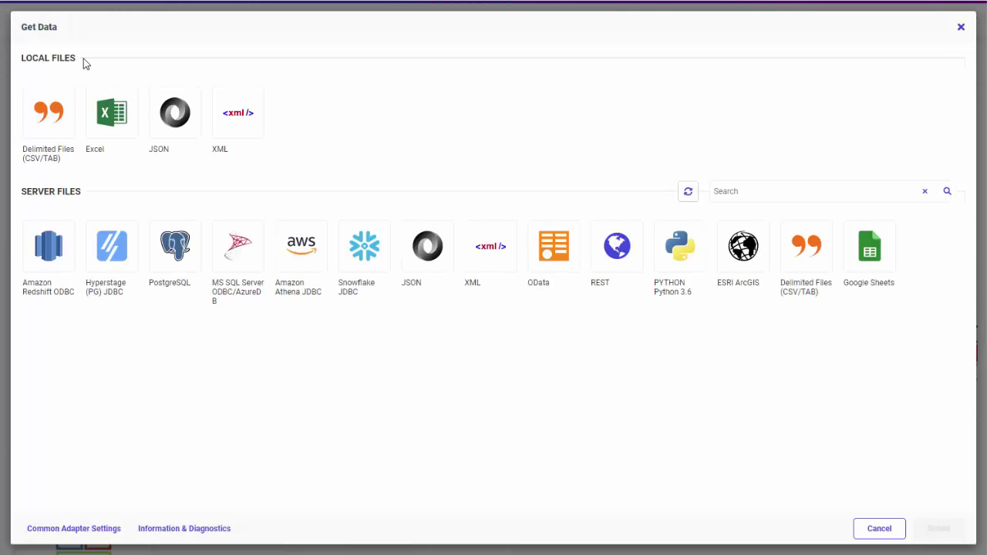
{"action": "left_click", "coordinate": [105, 112]}
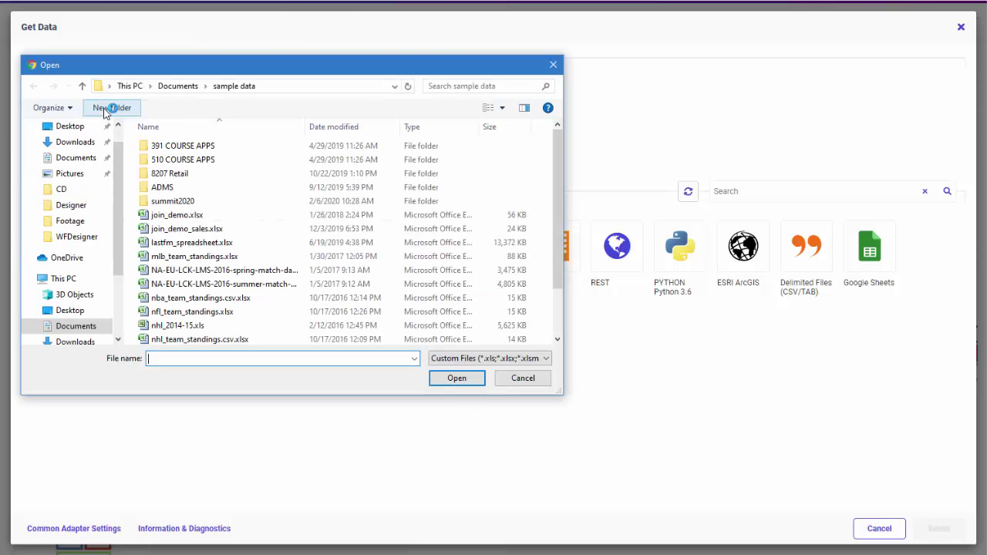
{"action": "double_click", "coordinate": [213, 216]}
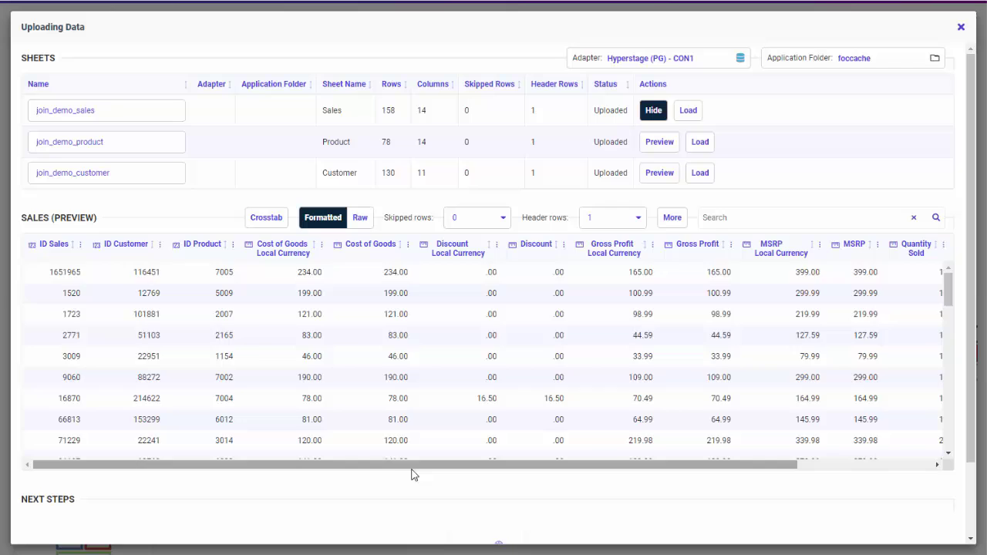
Preview the data of the Product and Customer sheets
{"action": "left_click_drag", "start_coordinate": [412, 465], "coordinate": [305, 467]}
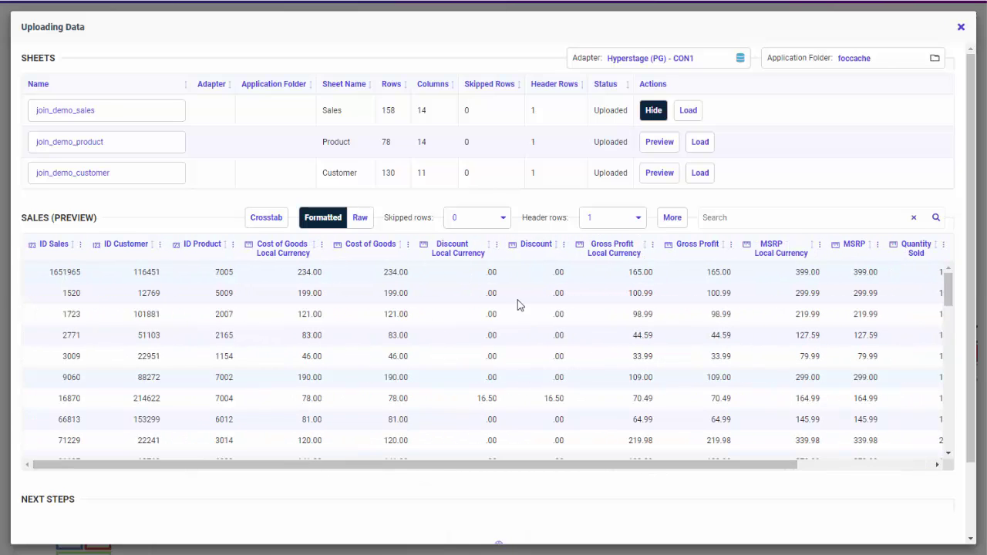
{"action": "left_click", "coordinate": [659, 141]}
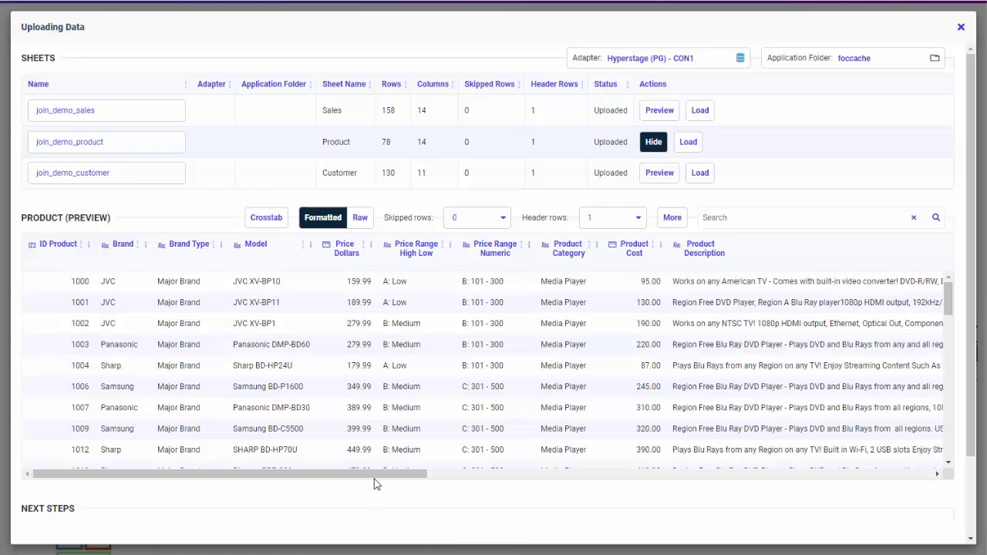
{"action": "left_click_drag", "start_coordinate": [374, 478], "coordinate": [334, 449]}
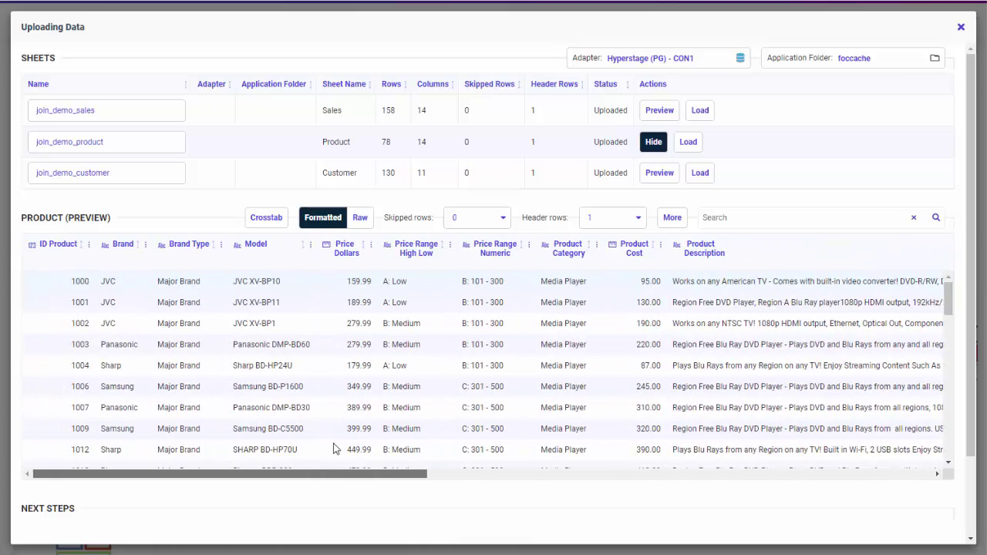
{"action": "left_click", "coordinate": [659, 173]}
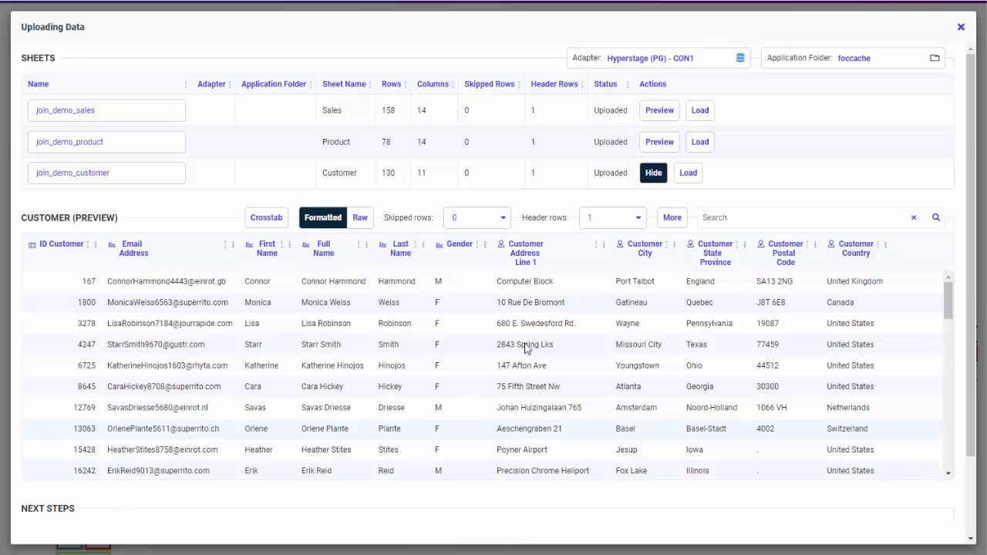
Check the Customer City column options, then close the Uploading Data window
{"action": "left_click", "coordinate": [675, 245]}
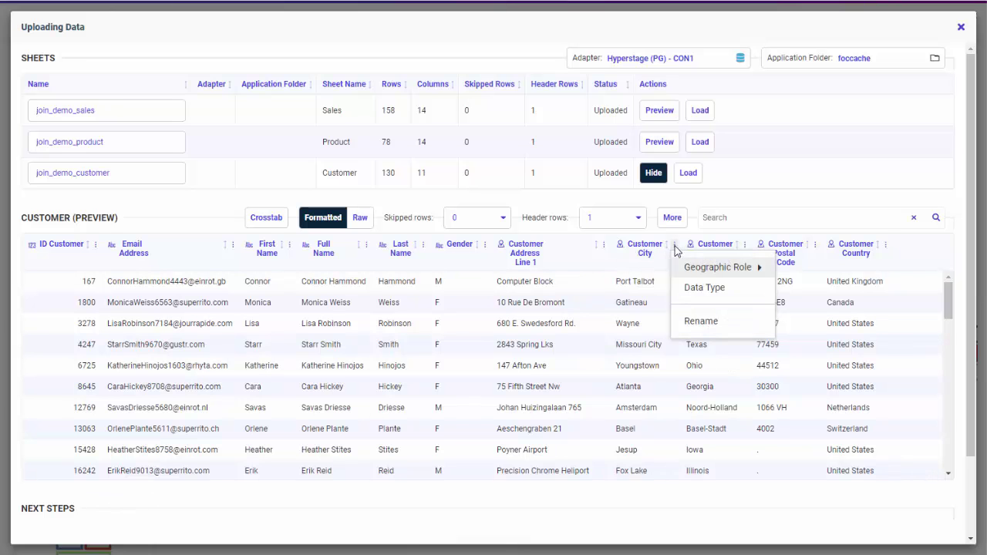
{"action": "mouse_move", "coordinate": [704, 268]}
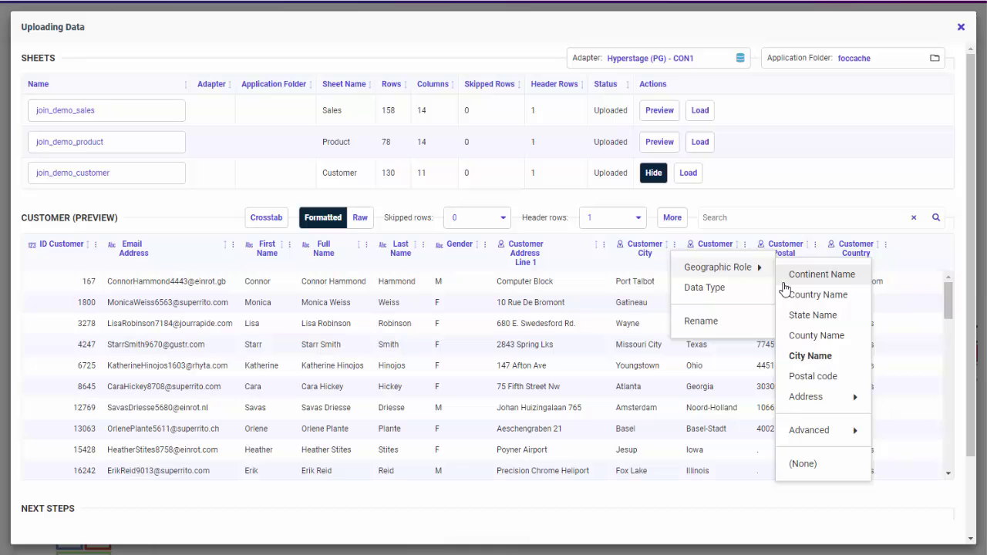
{"action": "left_click", "coordinate": [802, 202]}
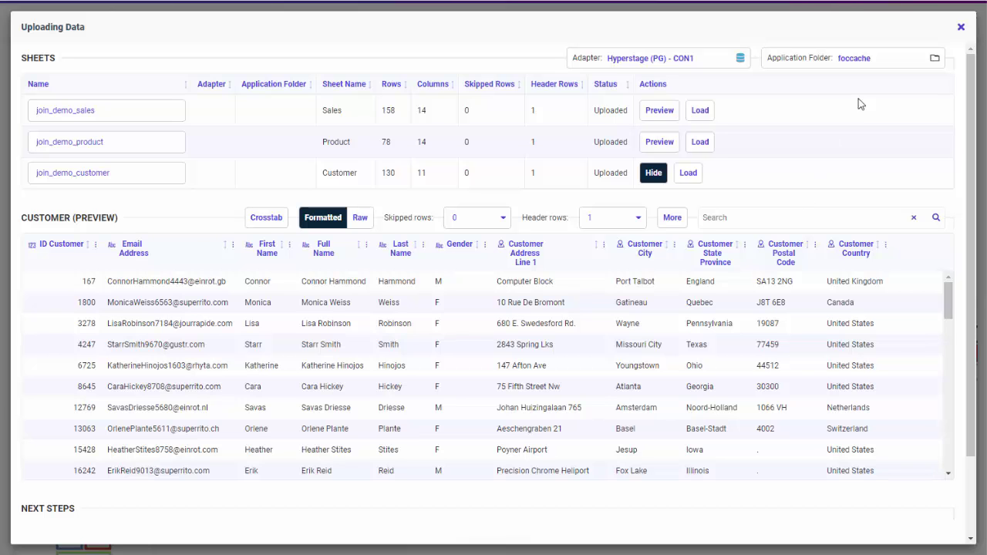
{"action": "left_click", "coordinate": [960, 28]}
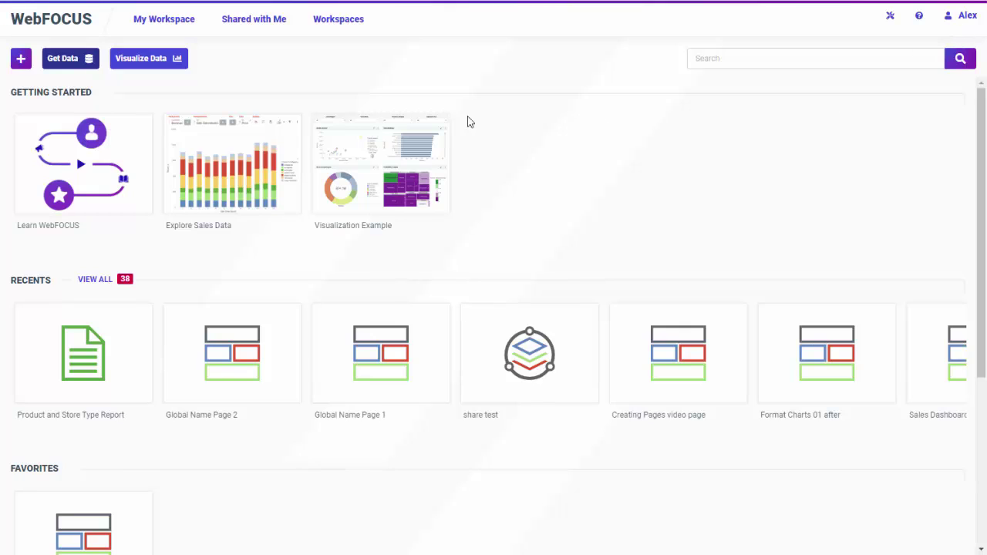
Start a new MS SQL Server connection with the SQLEXPRESS server, user, password and default database
{"action": "left_click", "coordinate": [63, 60]}
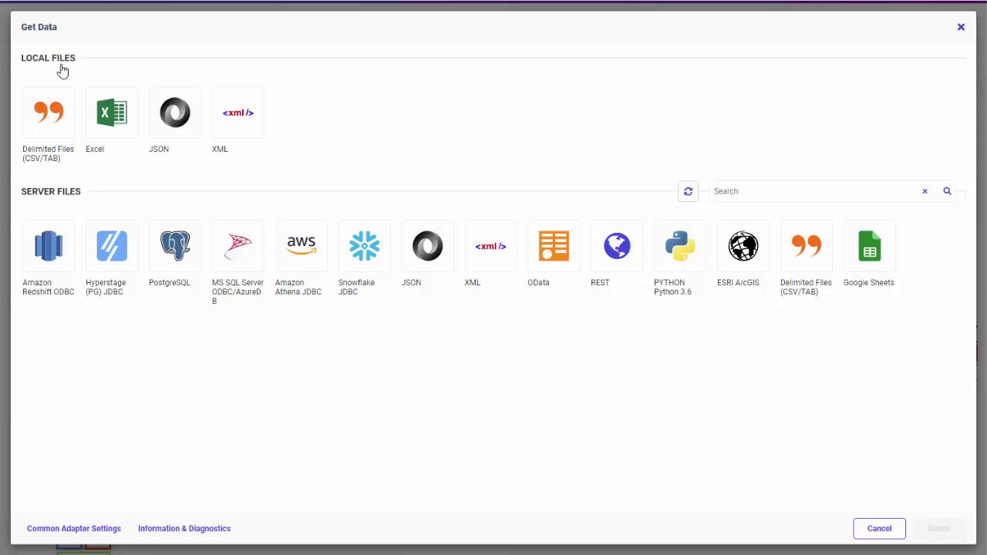
{"action": "left_click", "coordinate": [238, 255]}
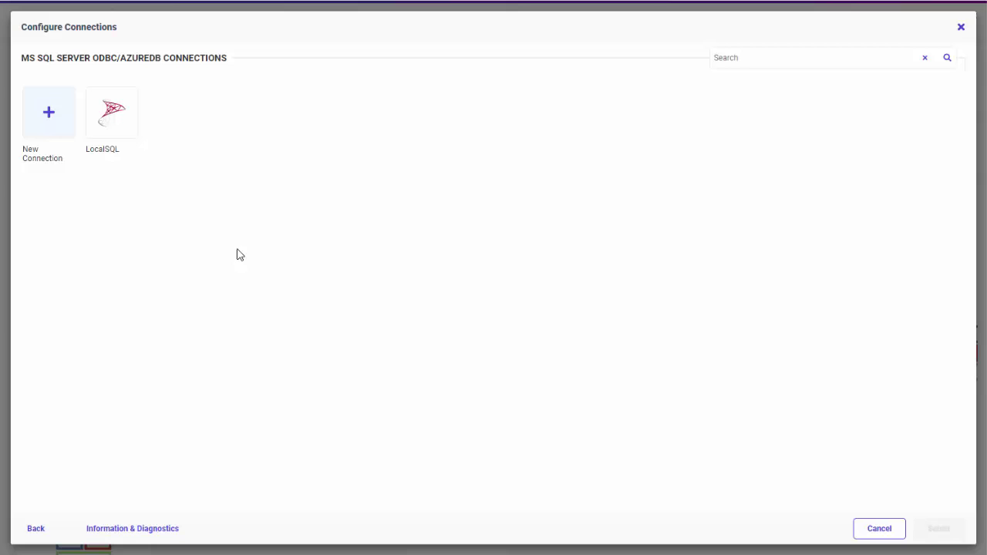
{"action": "left_click", "coordinate": [57, 123]}
{"action": "left_click", "coordinate": [728, 177]}
{"action": "type", "text": "JK"}
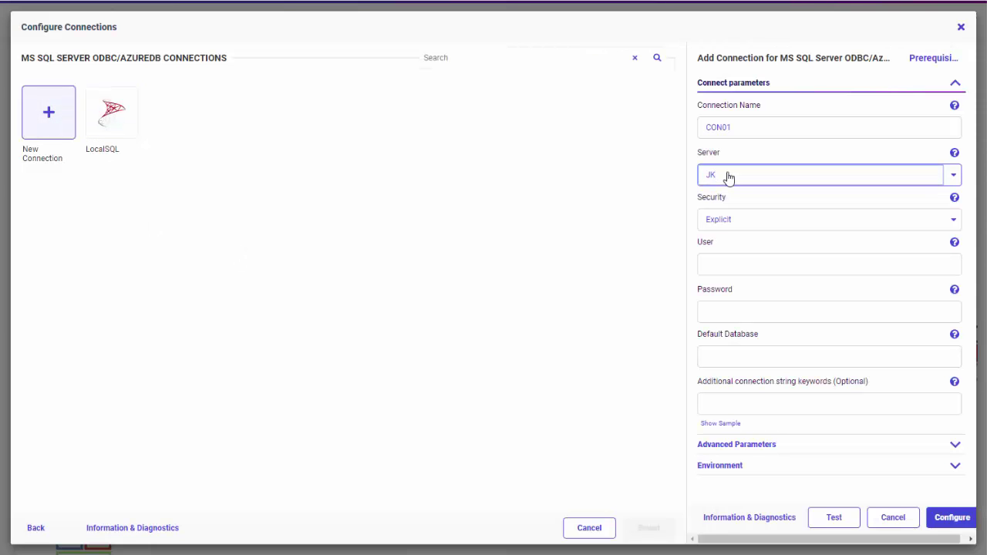
{"action": "type", "text": "ING-PC\\SQLEXPRESS"}
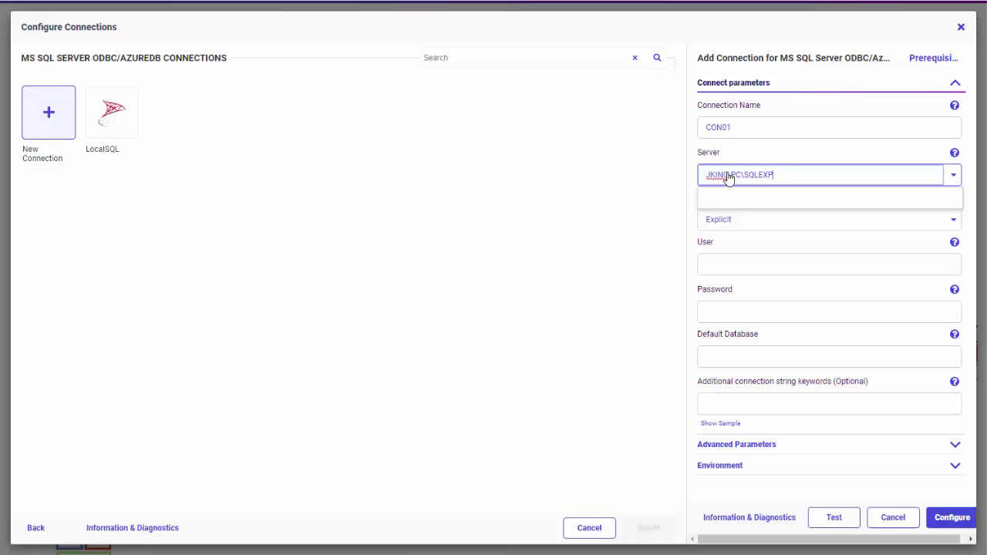
{"action": "left_click", "coordinate": [750, 266]}
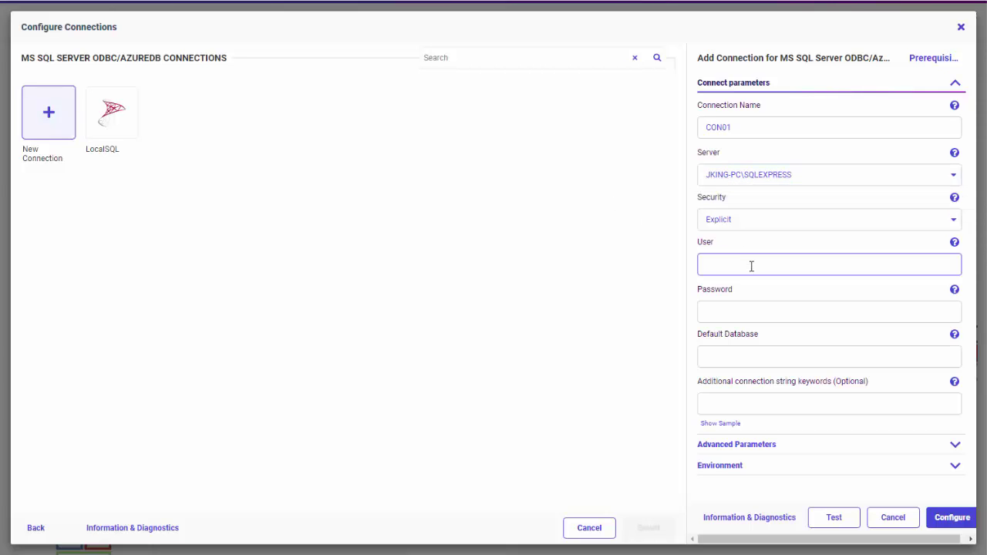
{"action": "type", "text": "ra7708"}
{"action": "key", "text": "Tab"}
{"action": "type", "text": "********"}
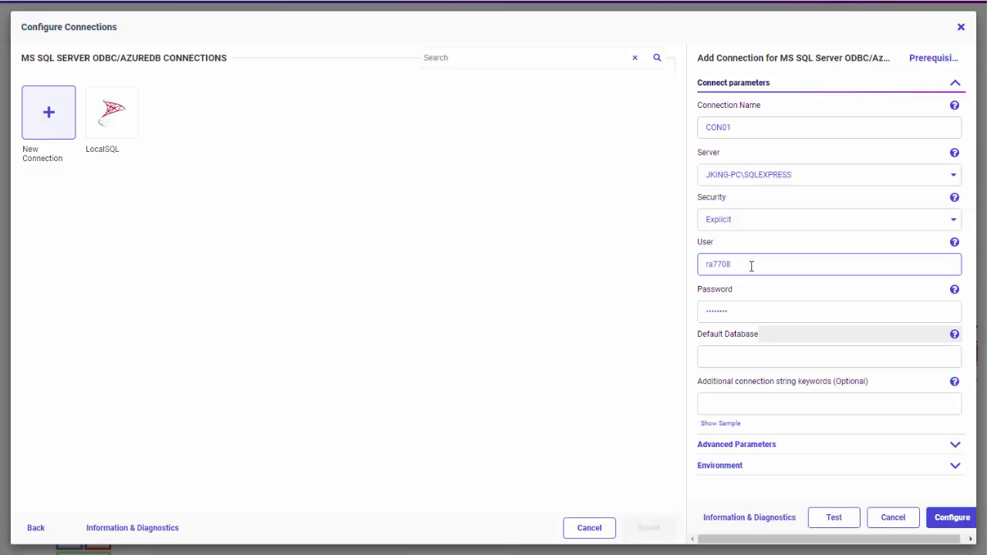
{"action": "key", "text": "Tab"}
{"action": "type", "text": "ra7708"}
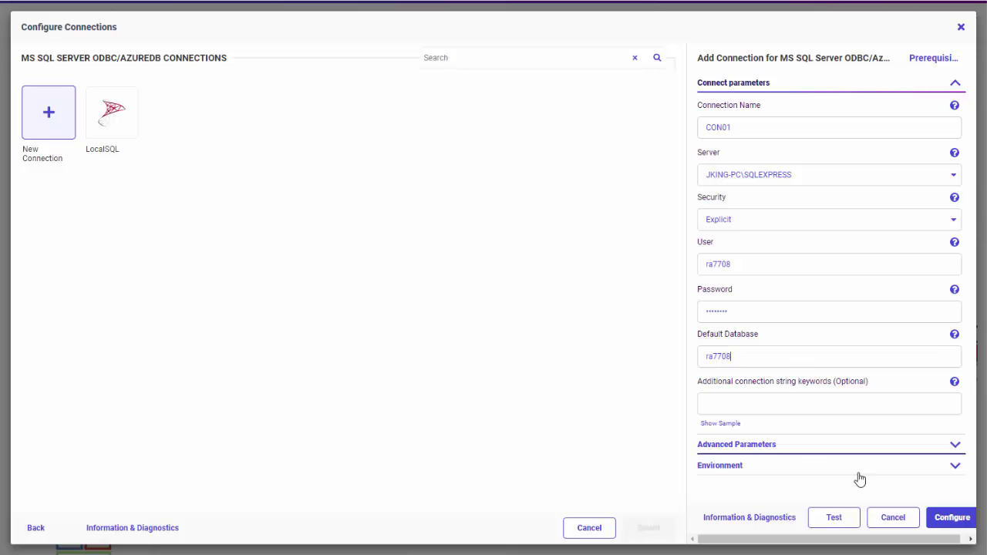
Test the connection, save it as CON01, and bring up CON01's options
{"action": "left_click", "coordinate": [842, 518]}
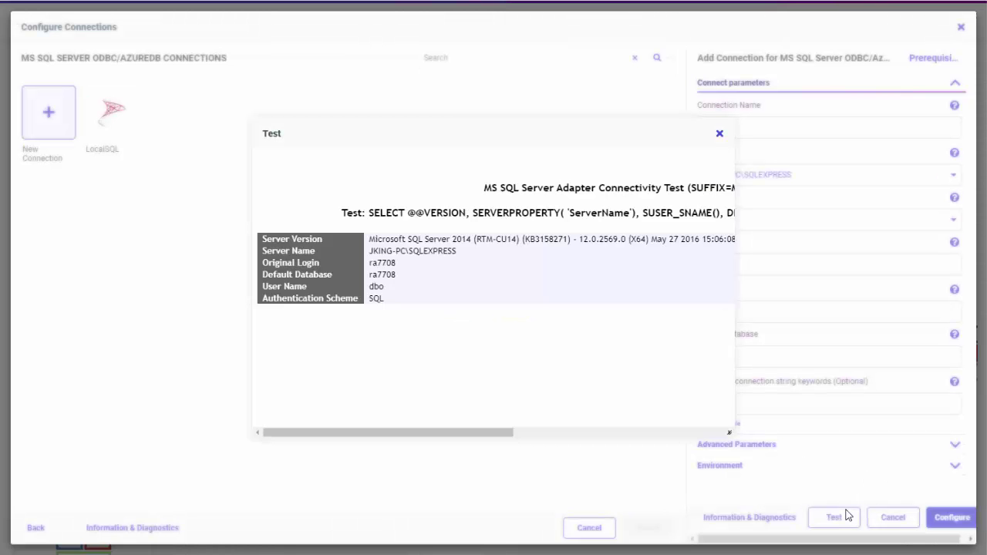
{"action": "left_click", "coordinate": [721, 135]}
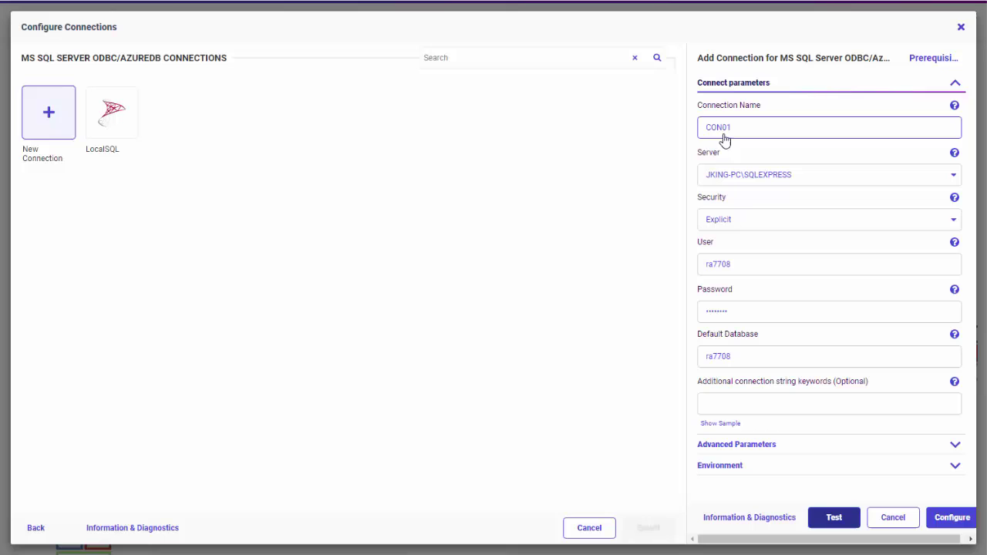
{"action": "left_click", "coordinate": [951, 517]}
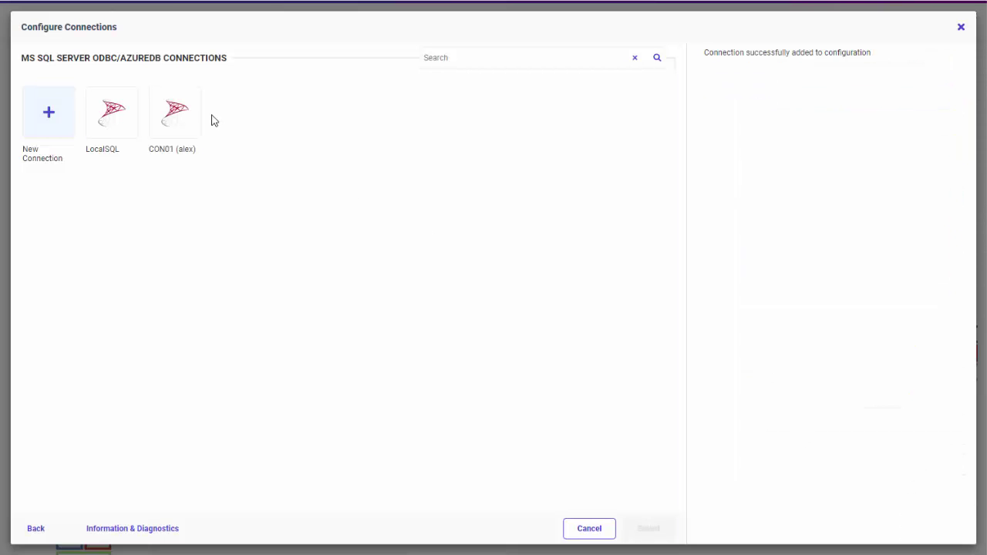
{"action": "left_click", "coordinate": [185, 123]}
{"action": "right_click", "coordinate": [185, 123]}
List CON01's DBMS objects, filter them by 'retail' and check retail_sales
{"action": "left_click", "coordinate": [269, 141]}
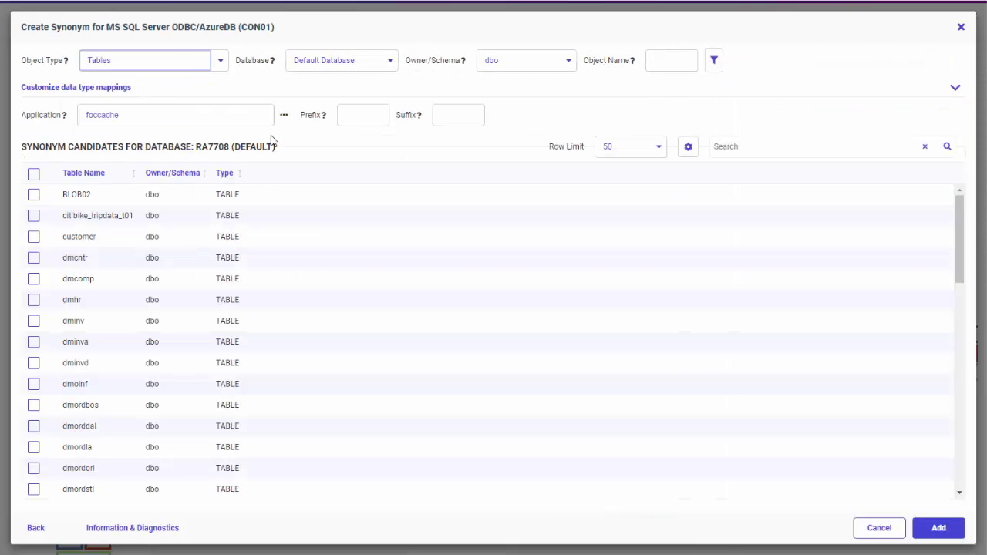
{"action": "left_click", "coordinate": [664, 68]}
{"action": "type", "text": "re"}
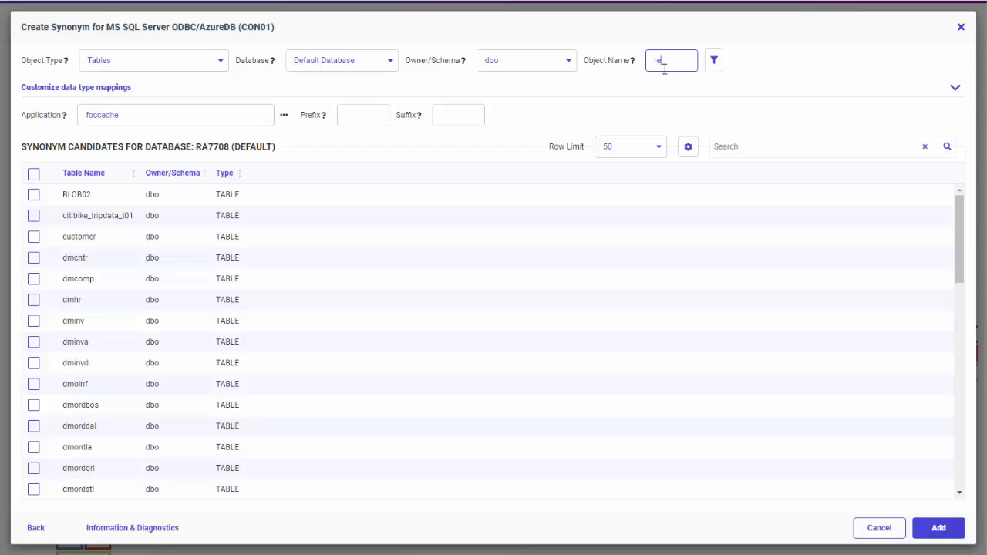
{"action": "type", "text": "tail"}
{"action": "left_click", "coordinate": [713, 64]}
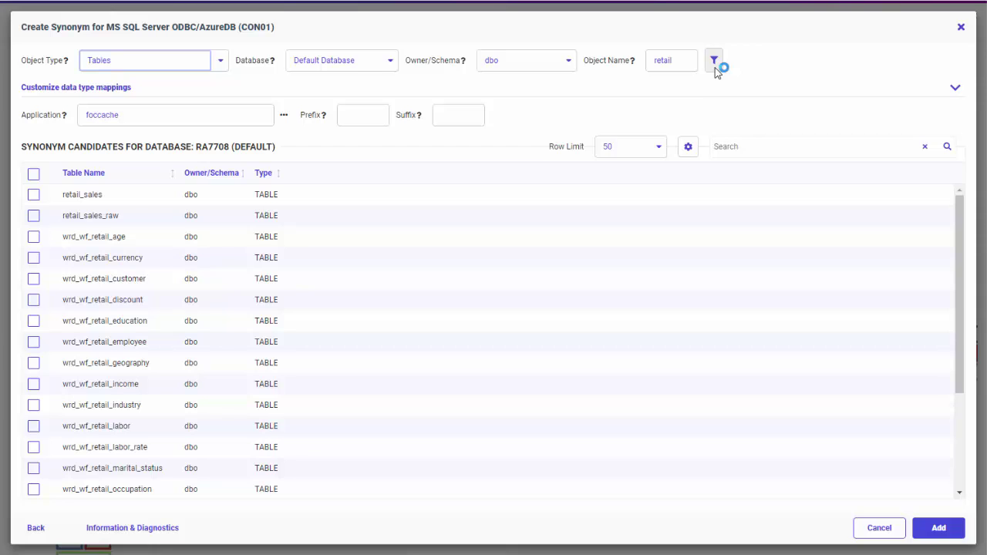
{"action": "left_click", "coordinate": [35, 197]}
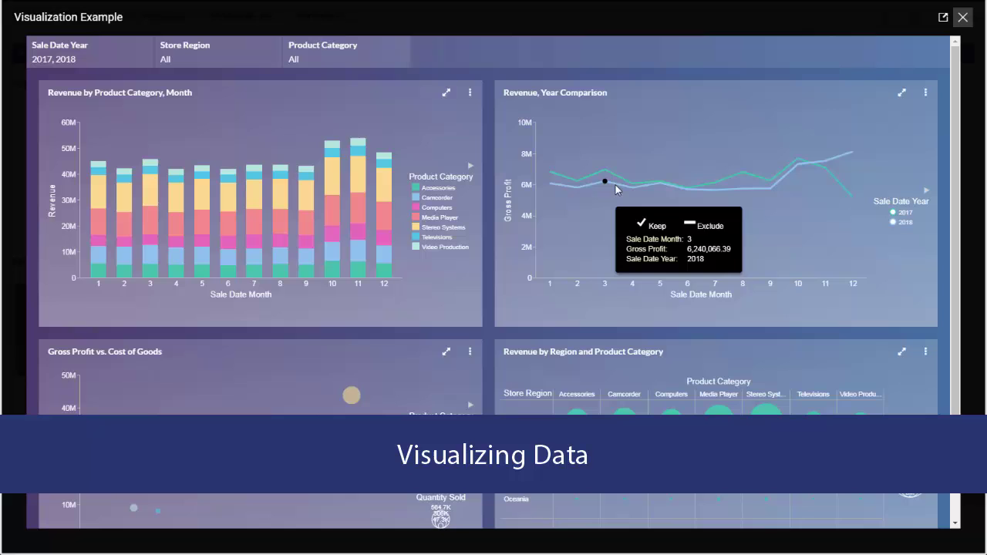
Filter the Visualization Example dashboard to the Camcorder product category, then close it
{"action": "left_click", "coordinate": [322, 51]}
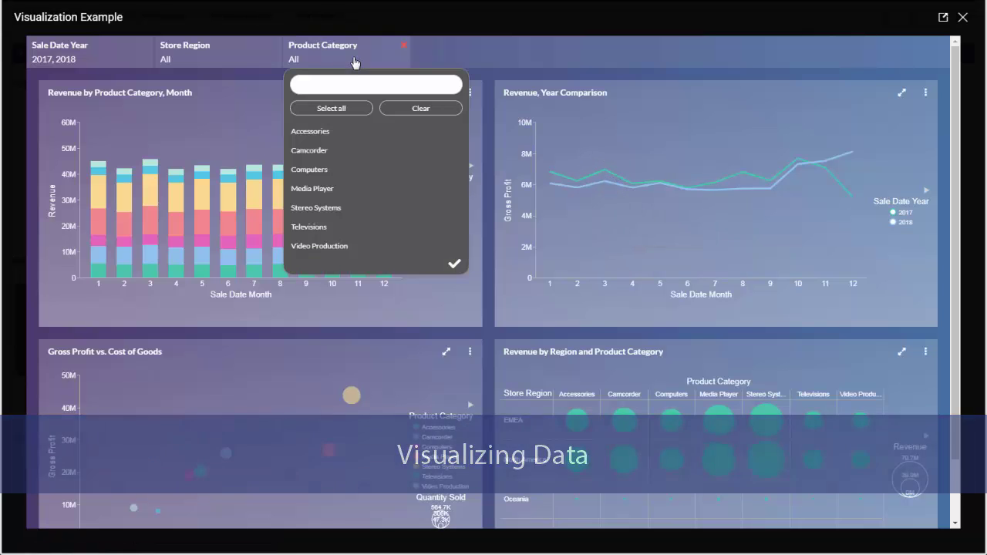
{"action": "left_click", "coordinate": [318, 150]}
{"action": "left_click", "coordinate": [451, 260]}
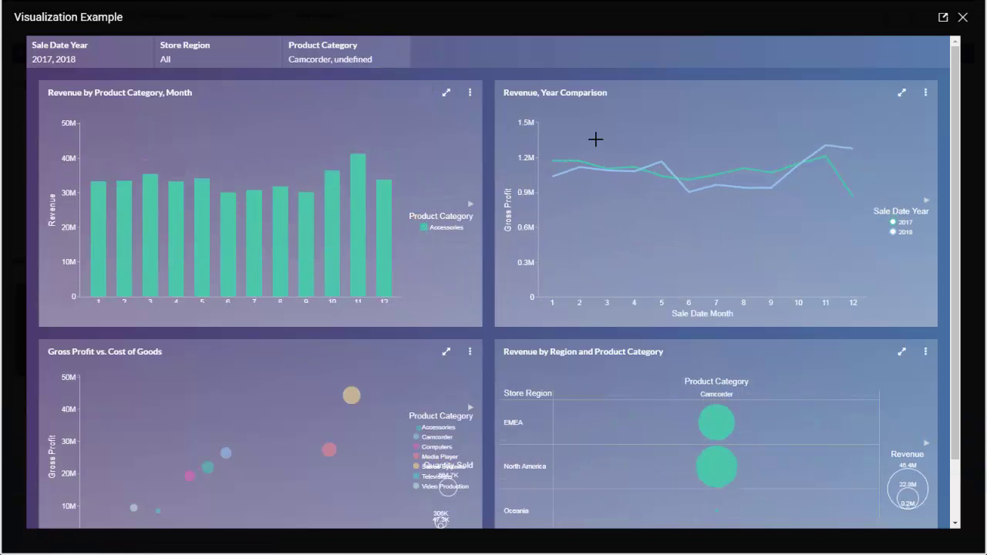
{"action": "left_click", "coordinate": [962, 17]}
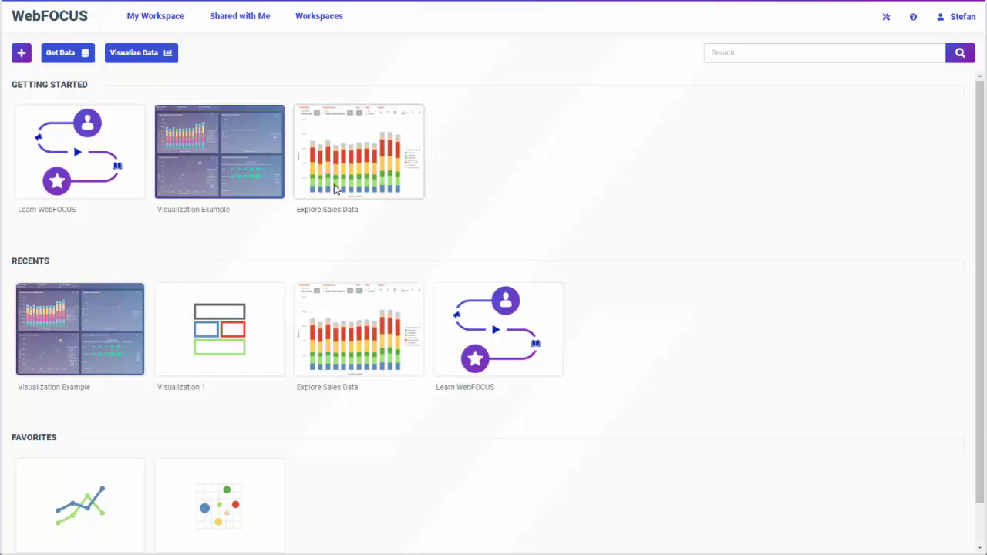
View and close the Explore Sales Data chart, then show the new-content options
{"action": "left_click", "coordinate": [359, 152]}
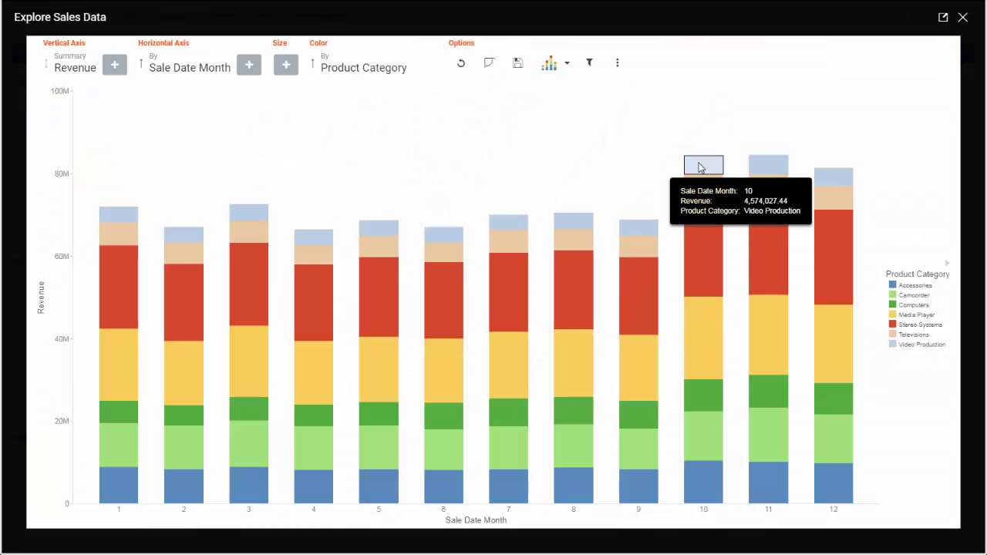
{"action": "left_click", "coordinate": [962, 16]}
{"action": "left_click", "coordinate": [24, 55]}
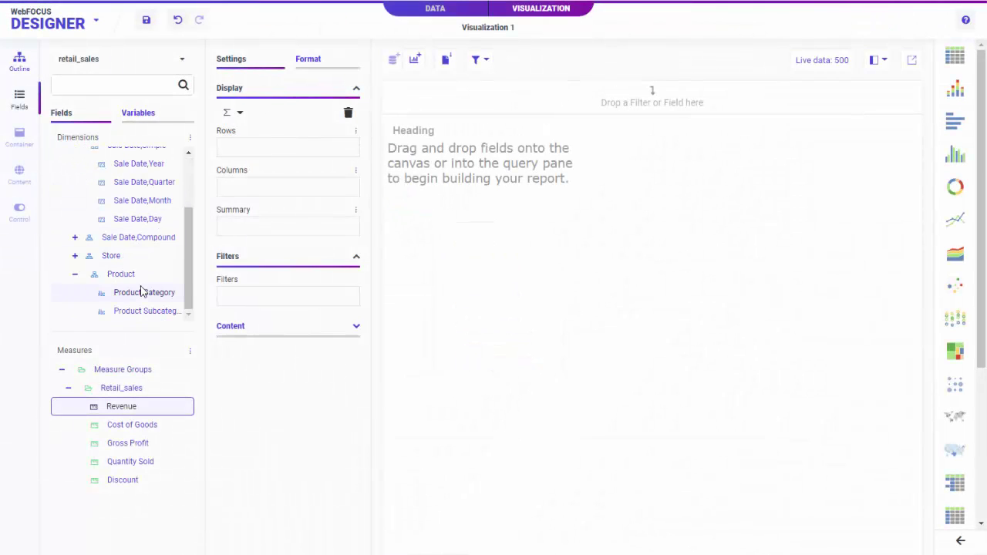
Add Product Category, Sale Date Year, Gross Profit and Revenue, then color the bars by Gross Profit
{"action": "double_click", "coordinate": [141, 292]}
{"action": "double_click", "coordinate": [148, 164]}
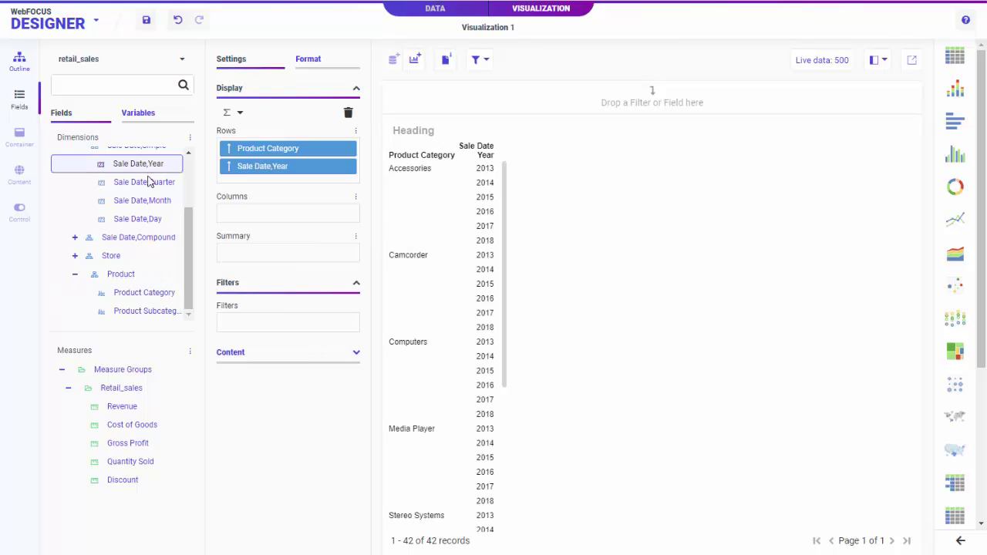
{"action": "double_click", "coordinate": [133, 443]}
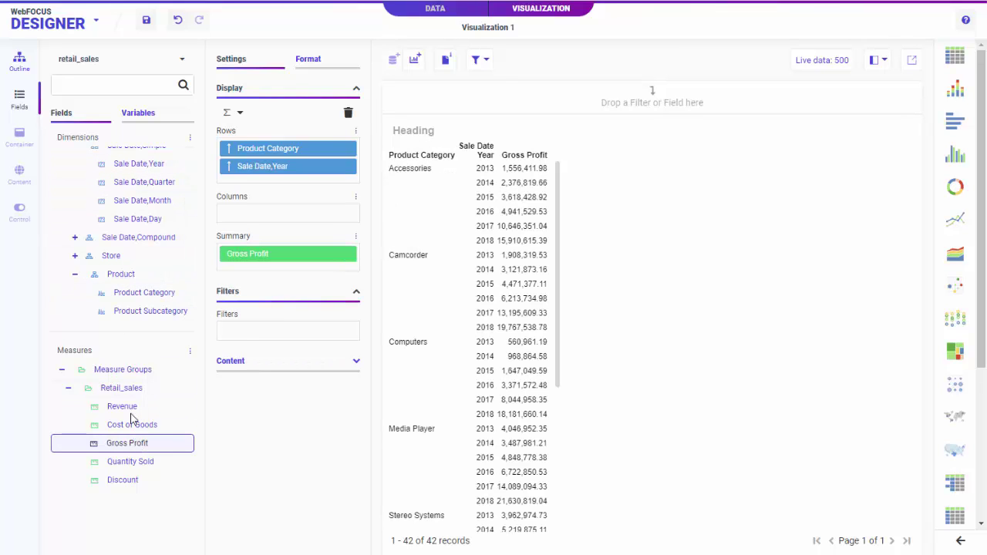
{"action": "double_click", "coordinate": [122, 406]}
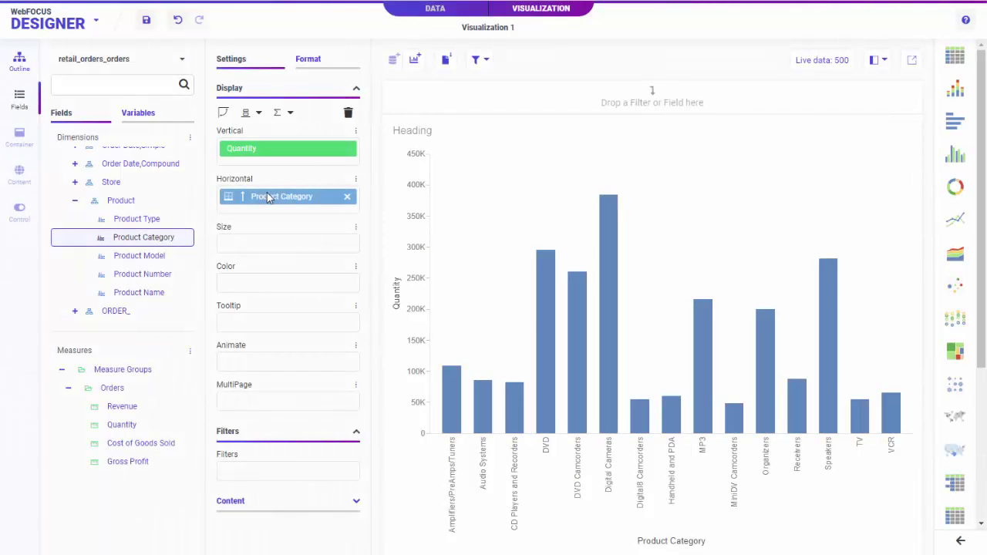
{"action": "left_click_drag", "start_coordinate": [128, 463], "coordinate": [281, 291]}
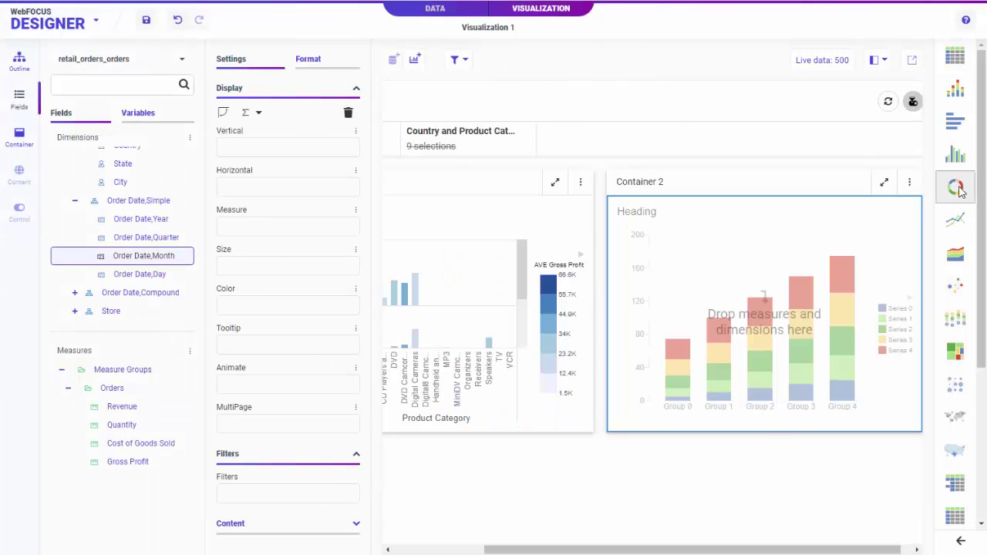
Make the container a donut chart coloured by Product Type and sized by Gross Profit
{"action": "left_click", "coordinate": [956, 186]}
{"action": "scroll", "coordinate": [138, 222], "scroll_direction": "down", "scroll_amount": 4}
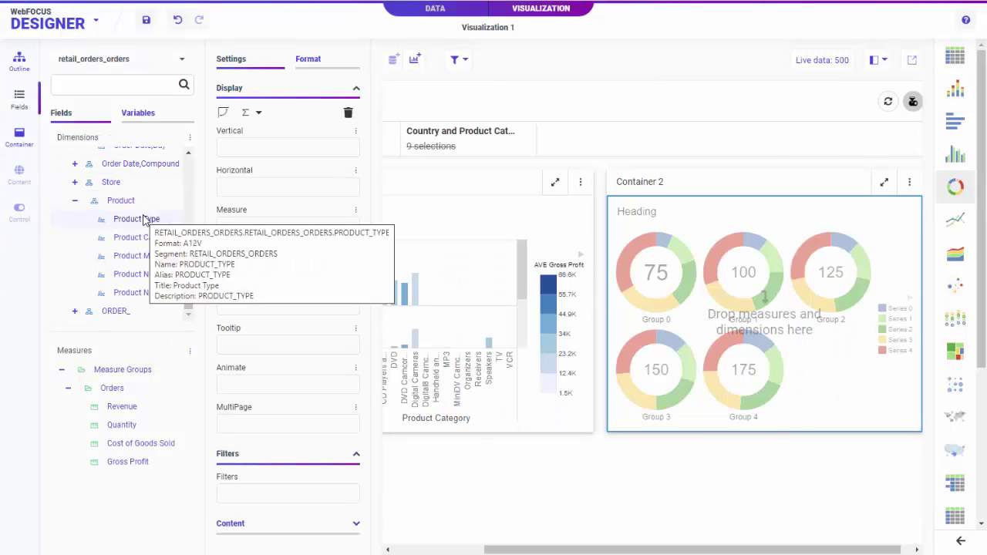
{"action": "double_click", "coordinate": [138, 220]}
{"action": "double_click", "coordinate": [130, 462]}
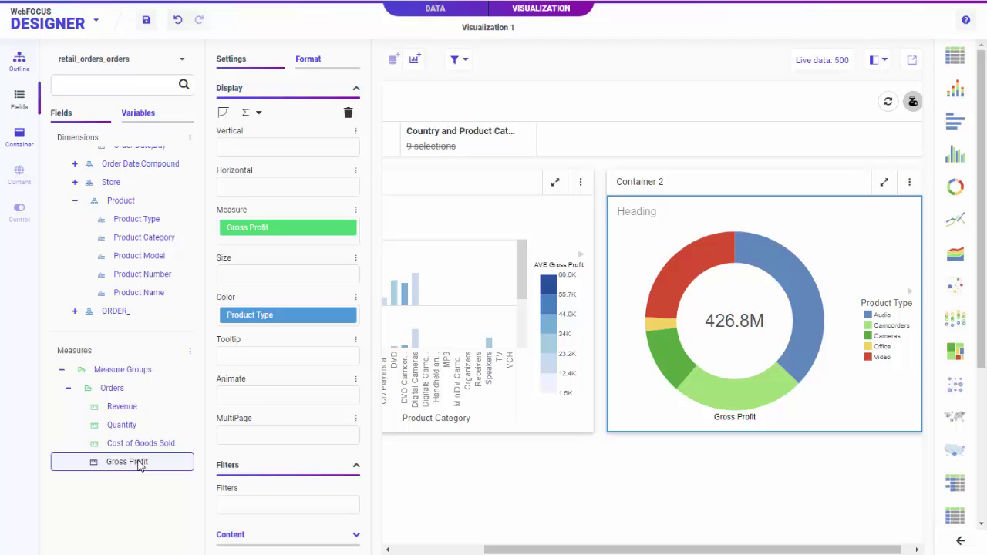
{"action": "scroll", "coordinate": [127, 212], "scroll_direction": "up", "scroll_amount": 5}
Add Country as a new slide plotting Revenue
{"action": "left_click_drag", "start_coordinate": [127, 214], "coordinate": [697, 162]}
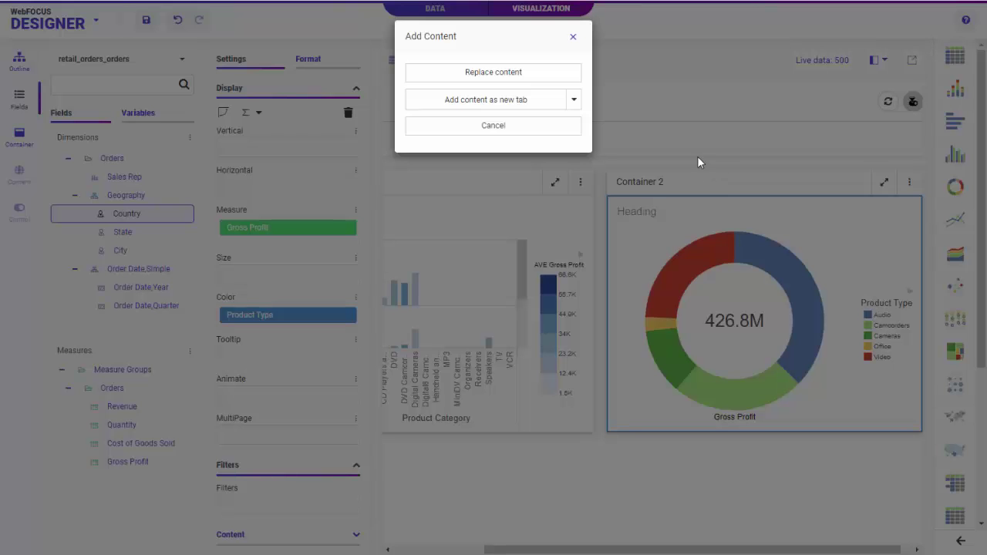
{"action": "left_click", "coordinate": [575, 100]}
{"action": "left_click", "coordinate": [522, 147]}
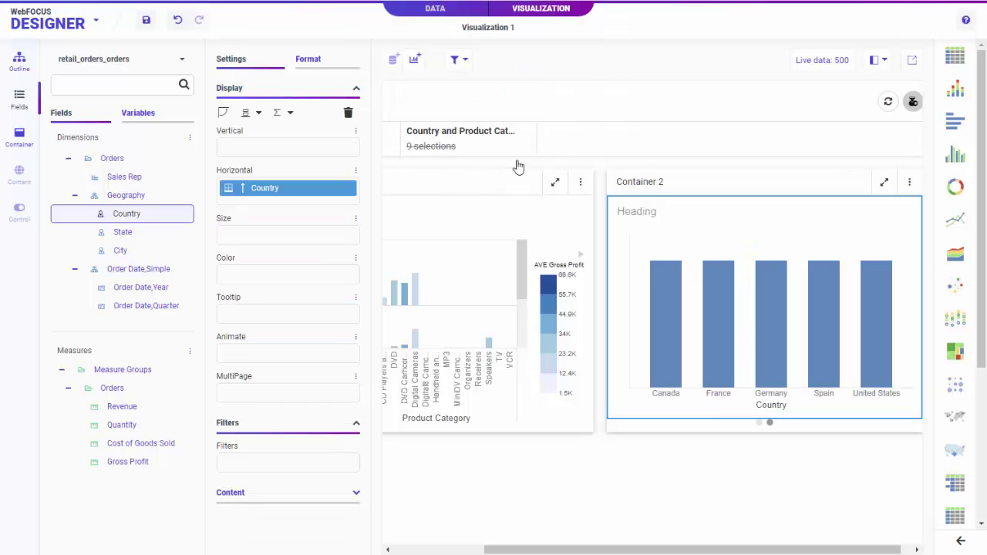
{"action": "left_click", "coordinate": [133, 408]}
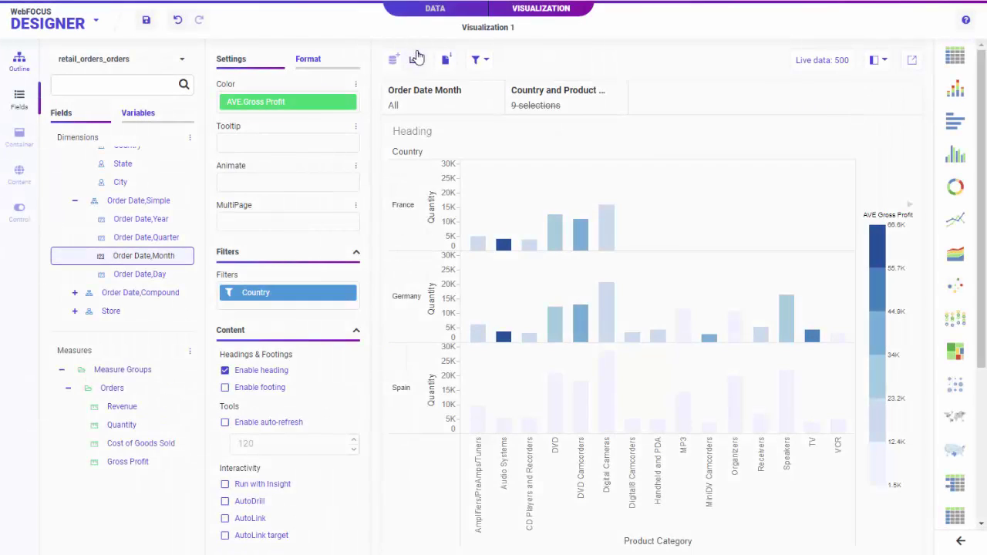
Add a second container as a Gross Profit donut by Product Type
{"action": "left_click", "coordinate": [414, 61]}
{"action": "left_click", "coordinate": [955, 187]}
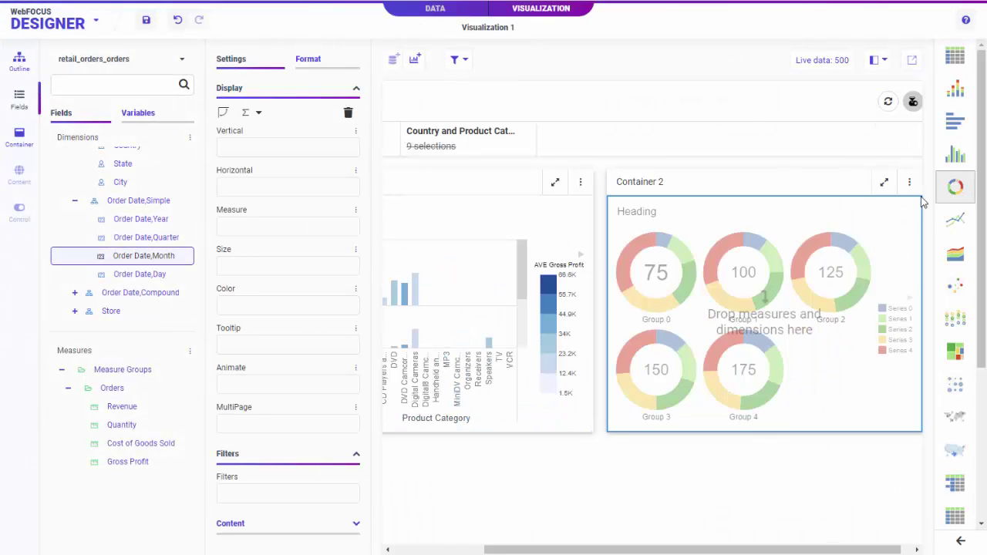
{"action": "scroll", "coordinate": [132, 225], "scroll_direction": "down", "scroll_amount": 3}
{"action": "double_click", "coordinate": [133, 221]}
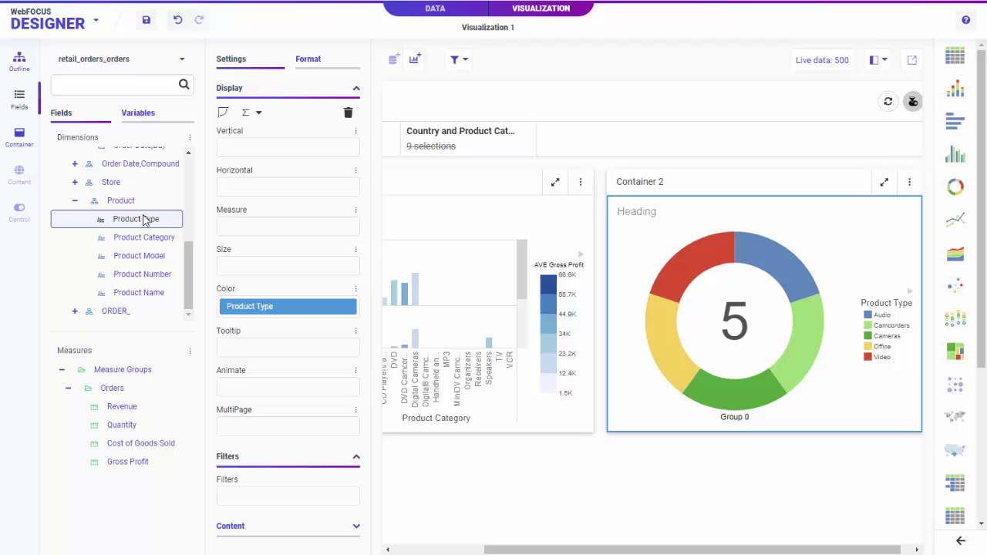
{"action": "double_click", "coordinate": [128, 461]}
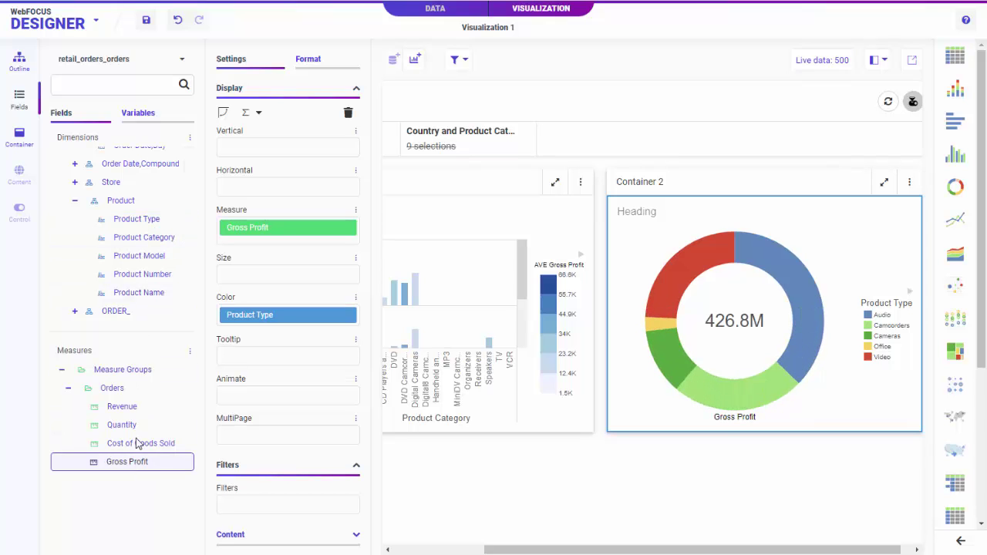
{"action": "scroll", "coordinate": [128, 278], "scroll_direction": "up", "scroll_amount": 5}
Give Container 2 a Revenue-by-Country slide, then start a new visualization from home
{"action": "left_click_drag", "start_coordinate": [124, 220], "coordinate": [717, 184]}
{"action": "left_click", "coordinate": [575, 100]}
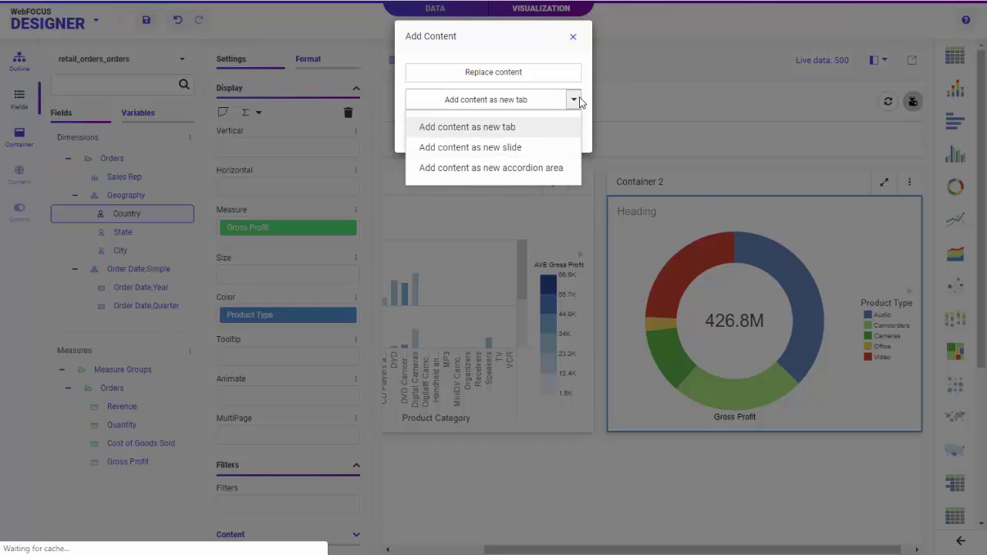
{"action": "left_click", "coordinate": [524, 148]}
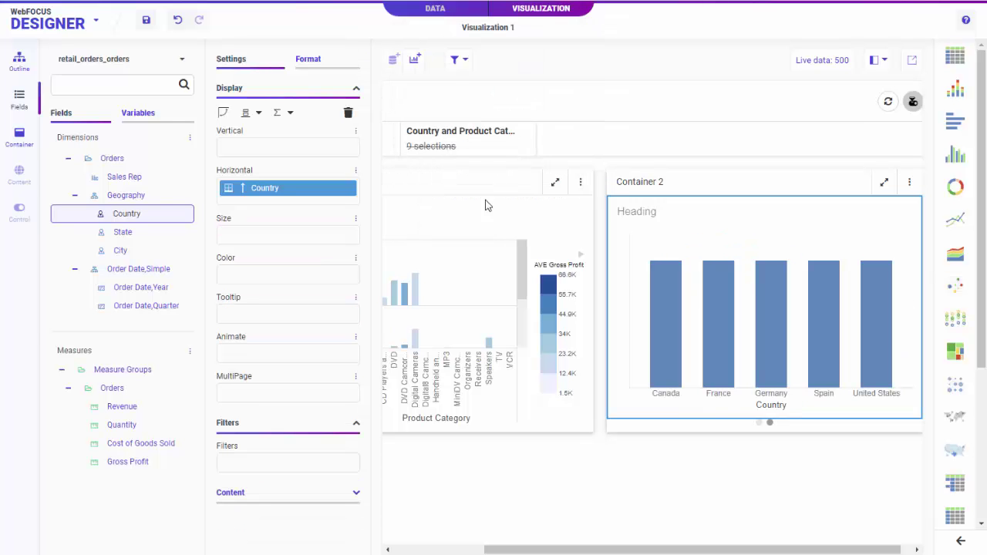
{"action": "double_click", "coordinate": [134, 407]}
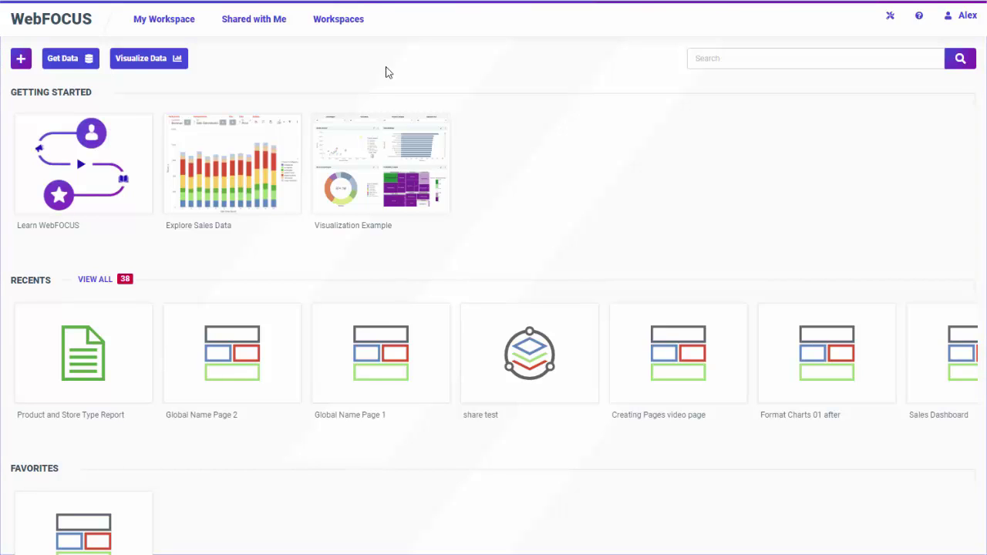
{"action": "left_click", "coordinate": [139, 69]}
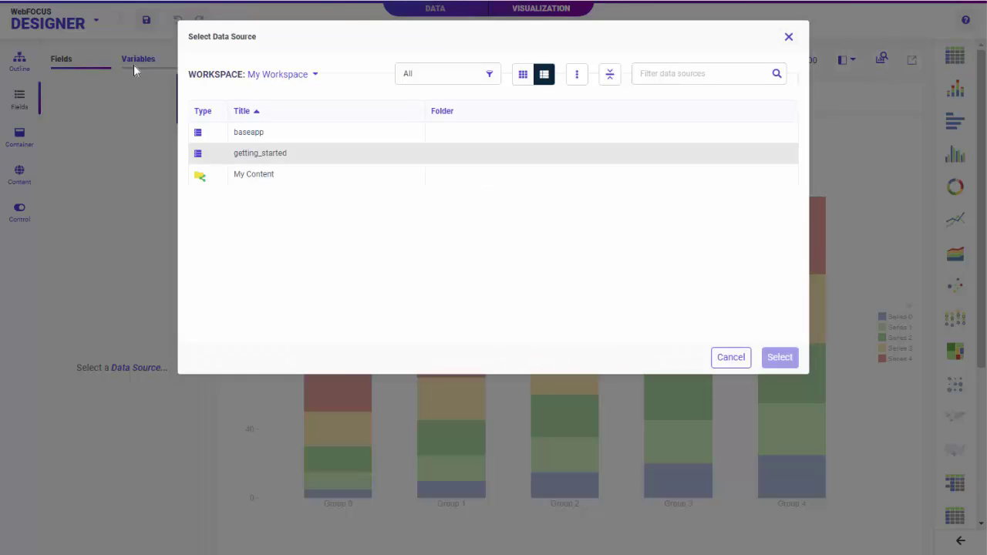
Load retail_orders_orders from the getting_started folder as the new visualization's data
{"action": "left_click", "coordinate": [269, 159]}
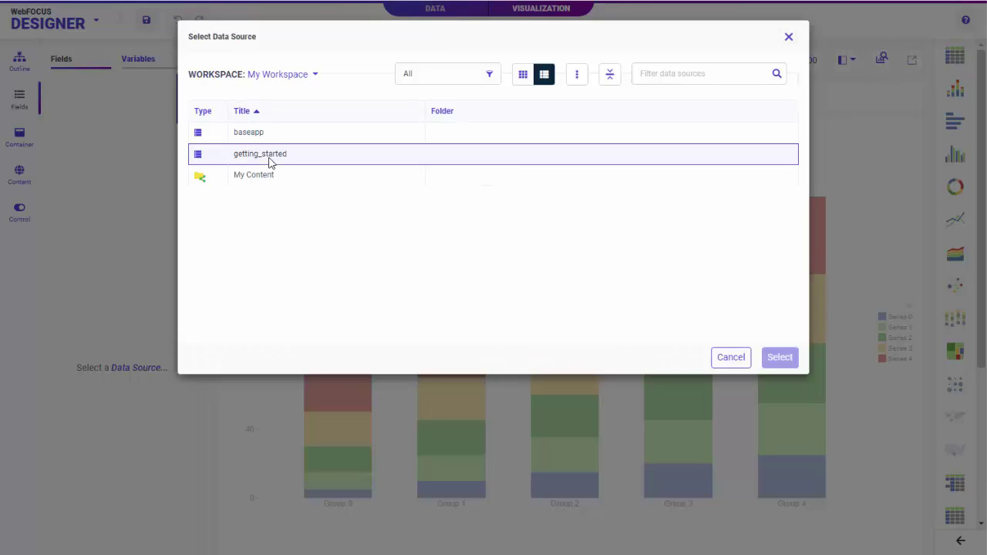
{"action": "double_click", "coordinate": [269, 159]}
{"action": "left_click", "coordinate": [275, 192]}
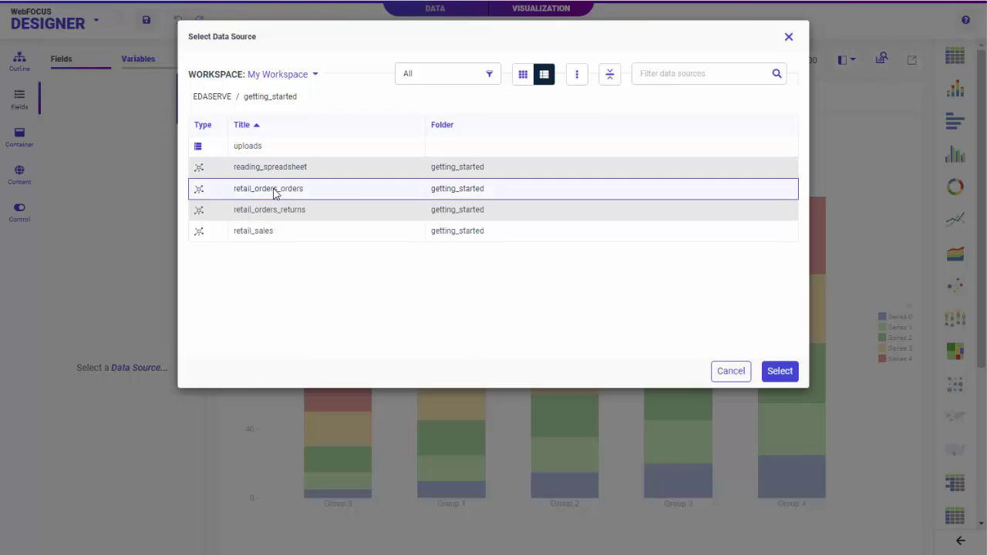
{"action": "double_click", "coordinate": [275, 193]}
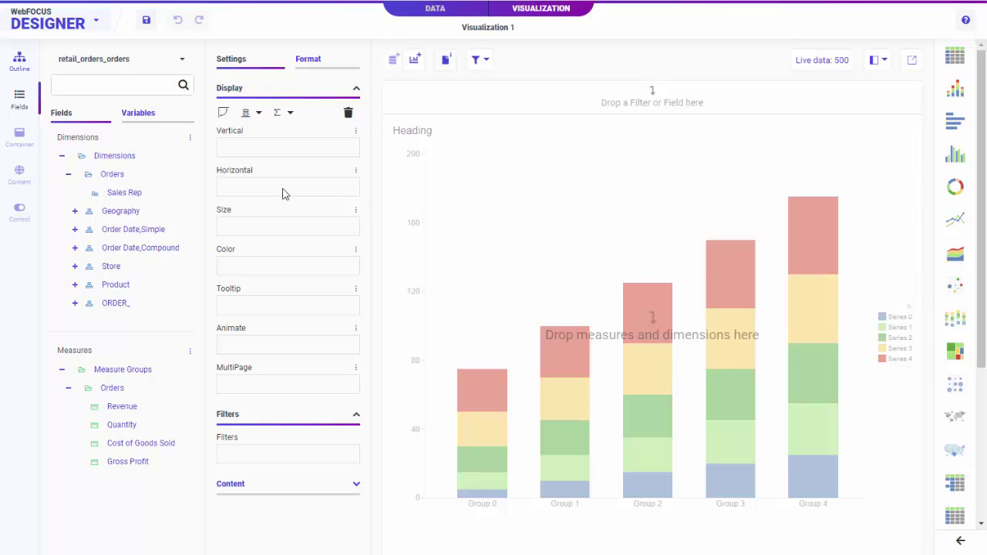
Inner-join retail_orders_returns to retail_orders_orders on Order ID as Join 1
{"action": "left_click", "coordinate": [435, 17]}
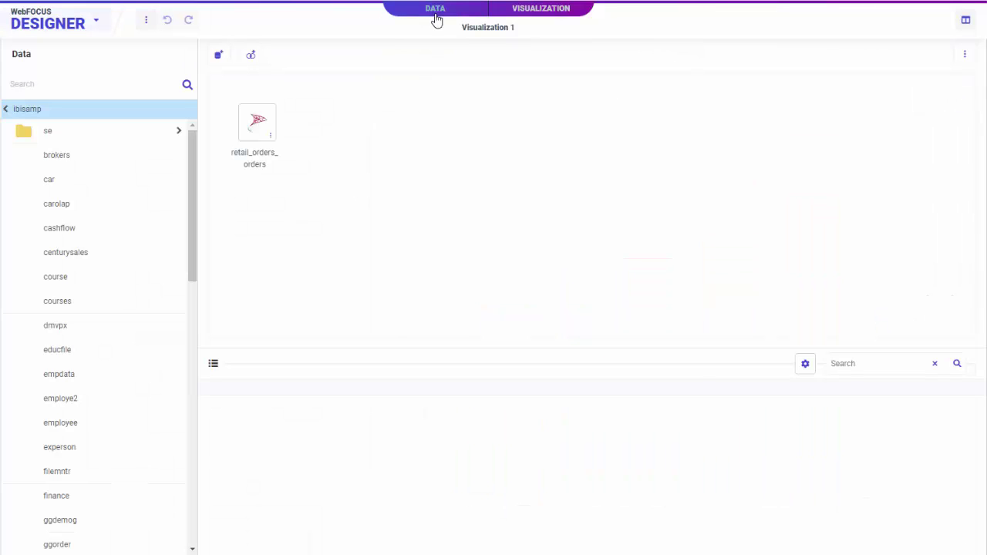
{"action": "left_click_drag", "start_coordinate": [194, 167], "coordinate": [193, 407]}
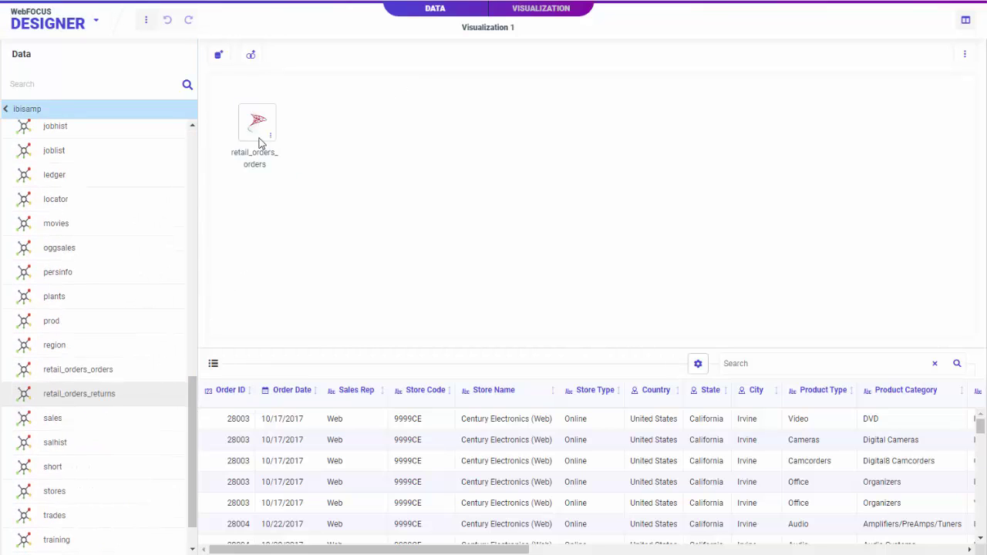
{"action": "left_click_drag", "start_coordinate": [79, 393], "coordinate": [309, 135]}
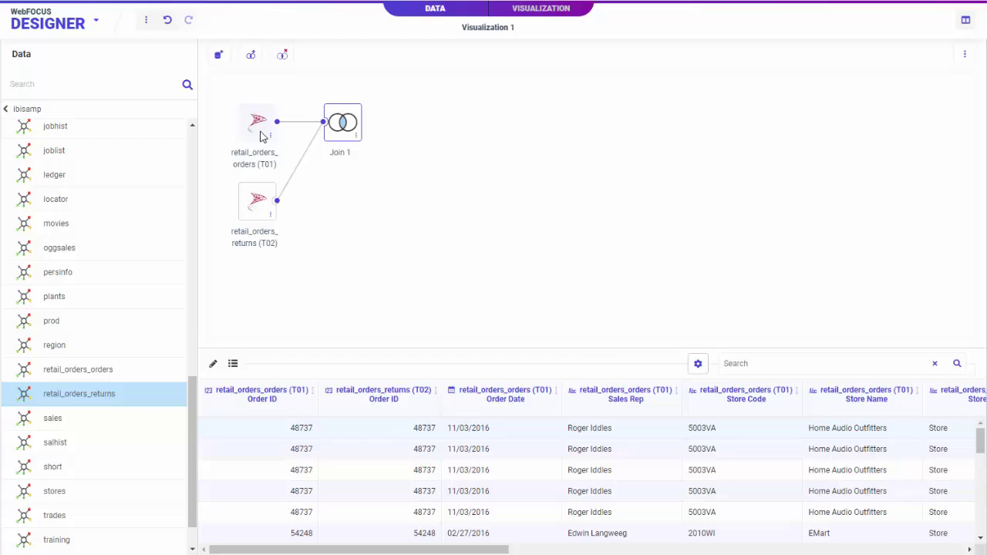
{"action": "left_click", "coordinate": [213, 363]}
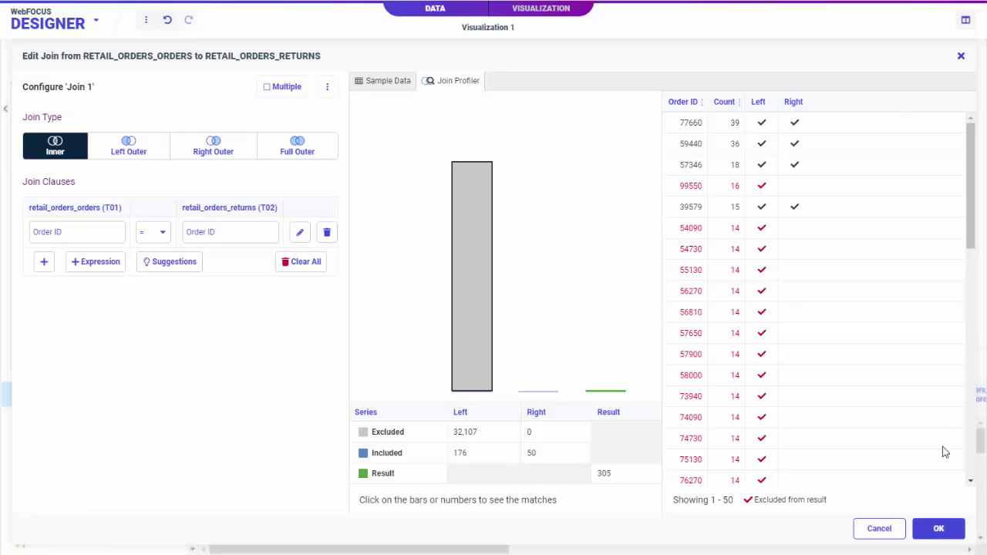
{"action": "left_click", "coordinate": [941, 530]}
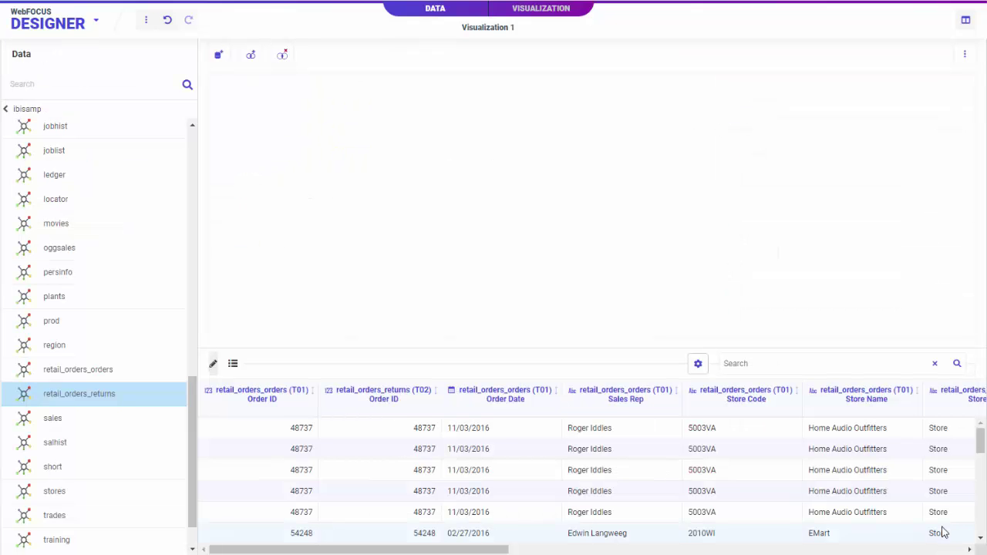
Return to the visualization and plot Quantity on the vertical axis
{"action": "left_click", "coordinate": [544, 9]}
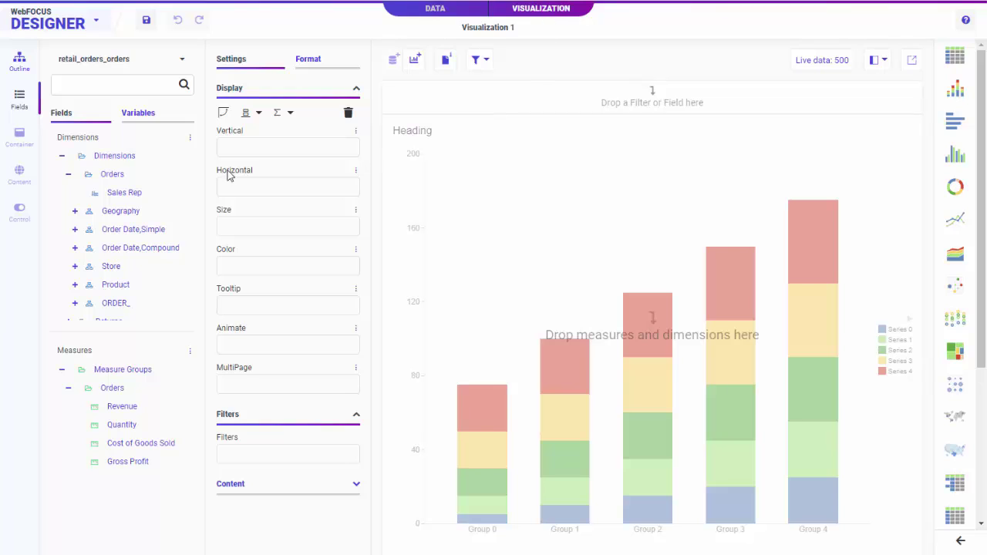
{"action": "scroll", "coordinate": [123, 175], "scroll_direction": "down", "scroll_amount": 1}
{"action": "left_click", "coordinate": [69, 312]}
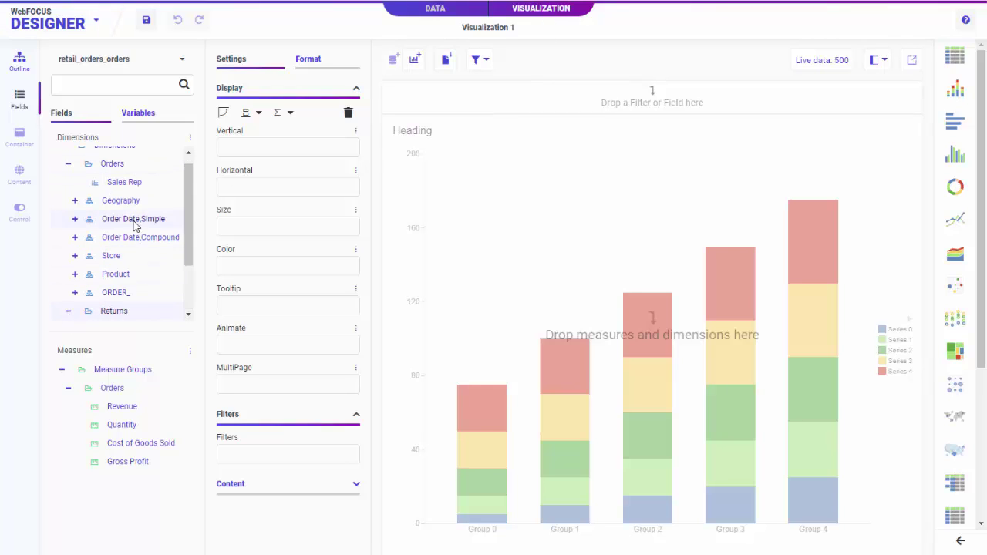
{"action": "scroll", "coordinate": [138, 222], "scroll_direction": "down", "scroll_amount": 3}
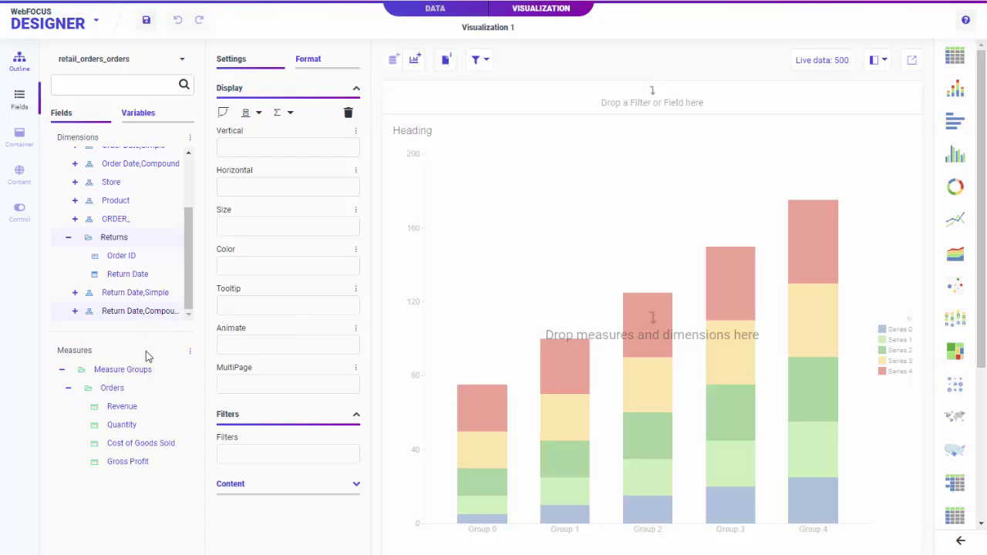
{"action": "double_click", "coordinate": [122, 424]}
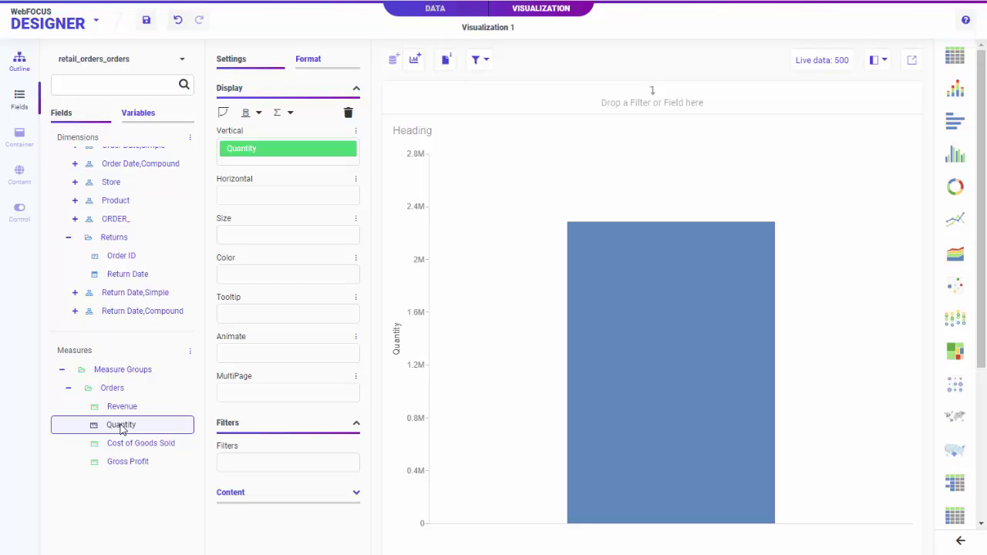
Put Product Category on the horizontal axis and colour bars by average Gross Profit
{"action": "left_click", "coordinate": [74, 200]}
{"action": "left_click_drag", "start_coordinate": [127, 237], "coordinate": [266, 197]}
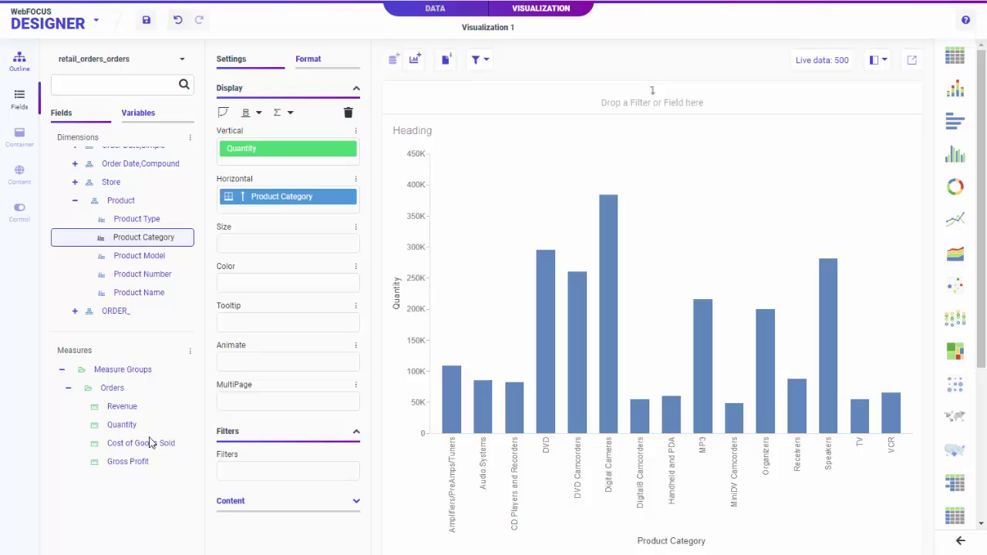
{"action": "left_click_drag", "start_coordinate": [283, 327], "coordinate": [280, 284]}
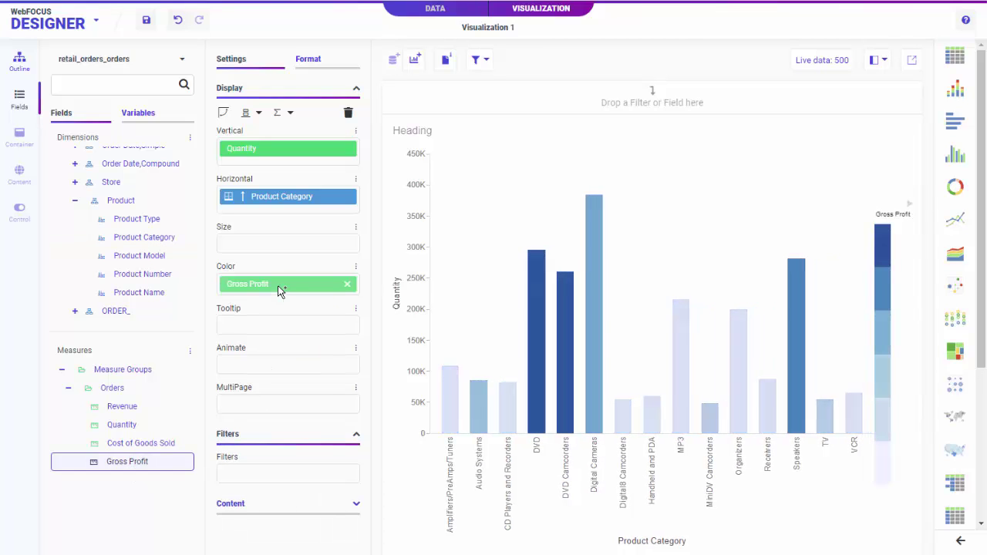
{"action": "right_click", "coordinate": [280, 285]}
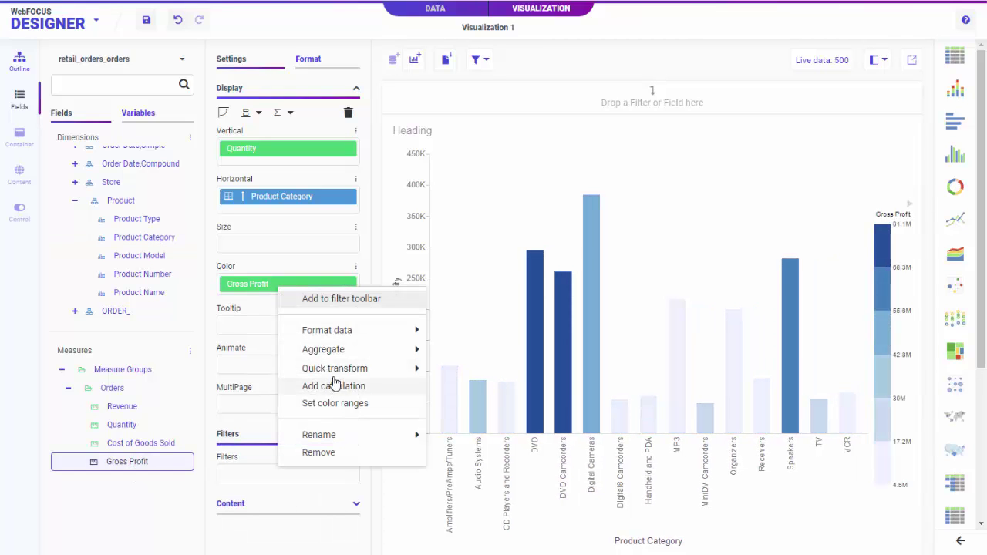
{"action": "mouse_move", "coordinate": [409, 370]}
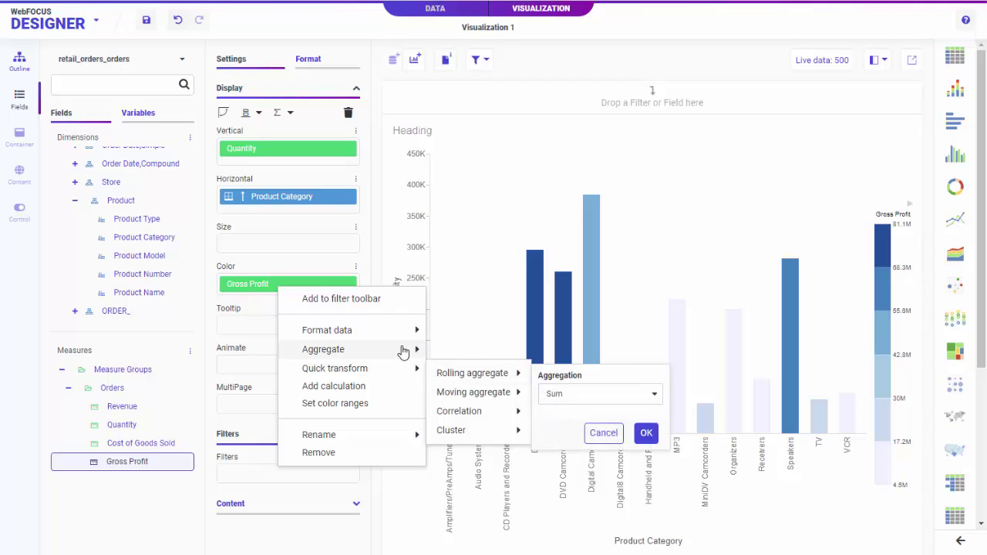
{"action": "mouse_move", "coordinate": [403, 348]}
{"action": "left_click", "coordinate": [465, 316]}
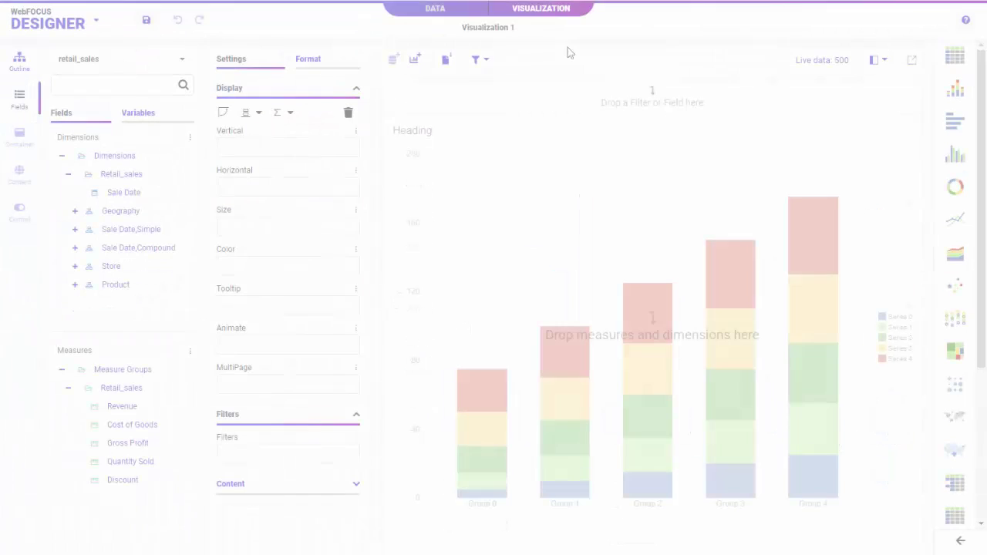
Build a bar chart of Quantity Sold by Product Category
{"action": "left_click", "coordinate": [960, 541]}
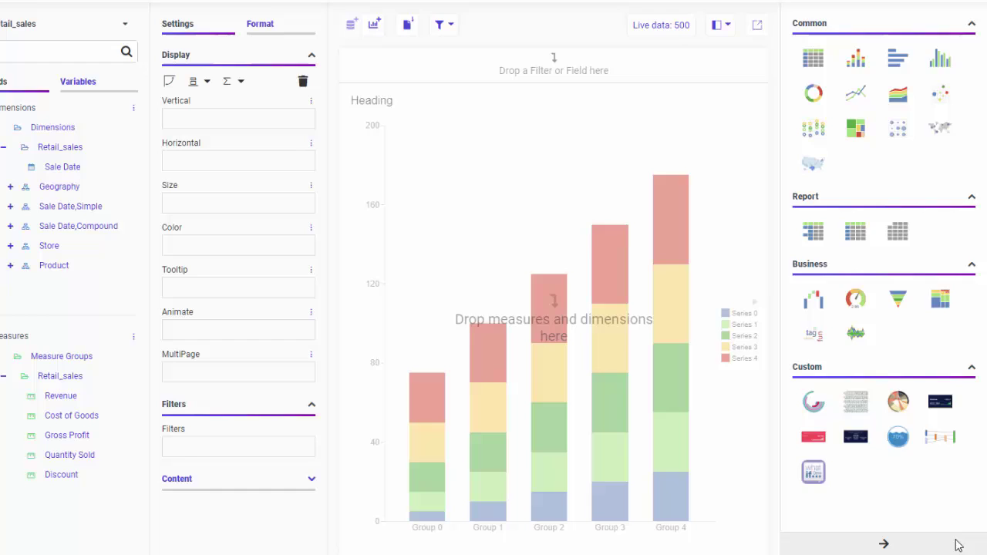
{"action": "left_click", "coordinate": [956, 545]}
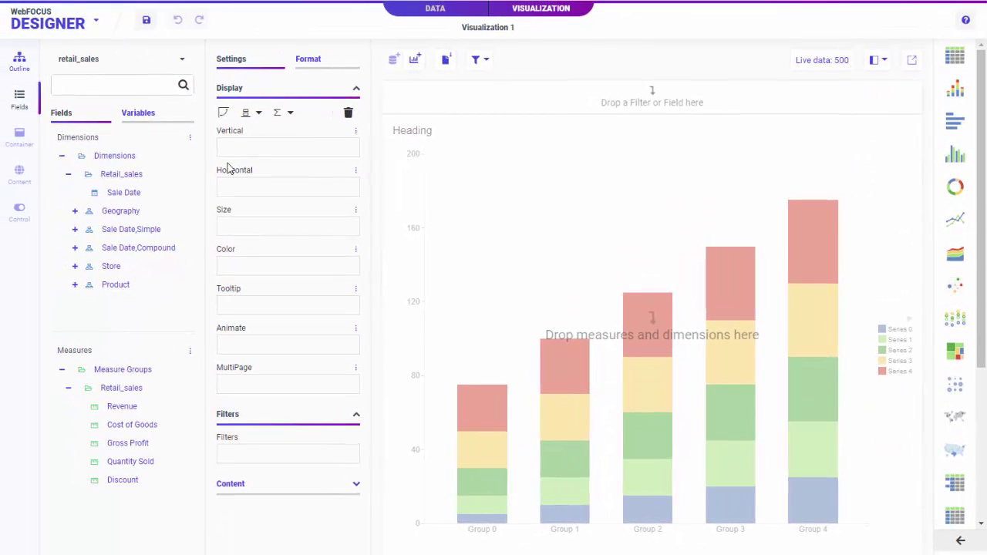
{"action": "left_click", "coordinate": [76, 284]}
{"action": "double_click", "coordinate": [132, 302]}
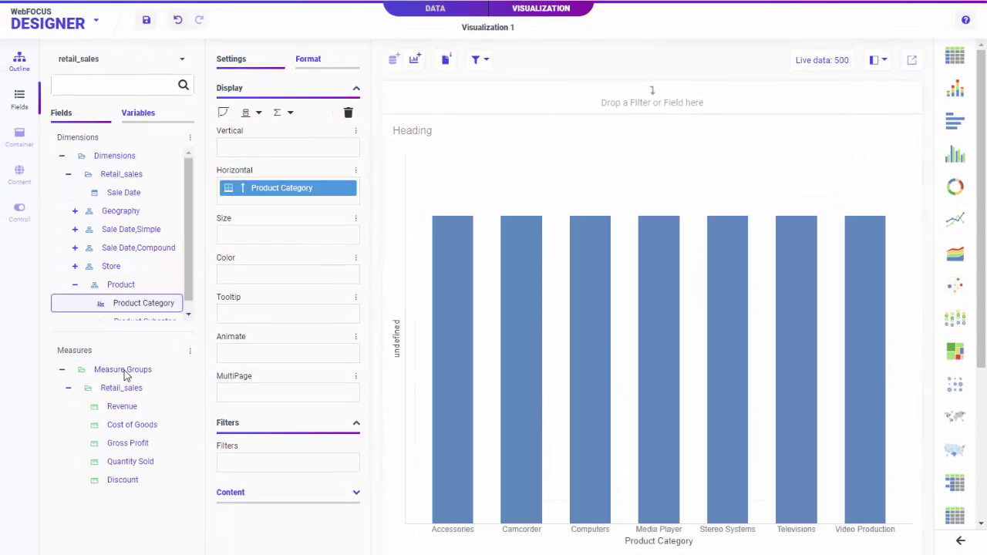
{"action": "double_click", "coordinate": [121, 461]}
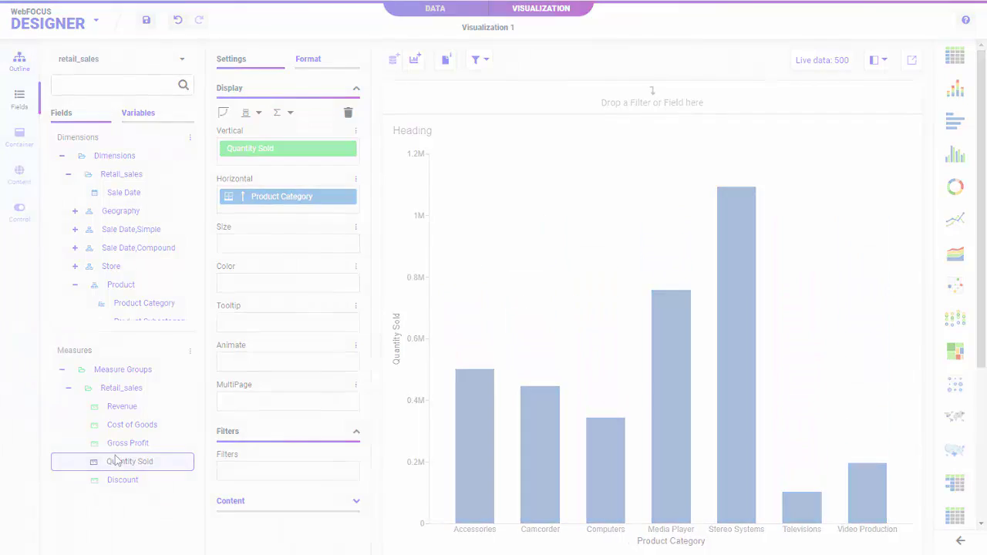
Show a ring chart of Revenue by Sale Date month
{"action": "double_click", "coordinate": [156, 286]}
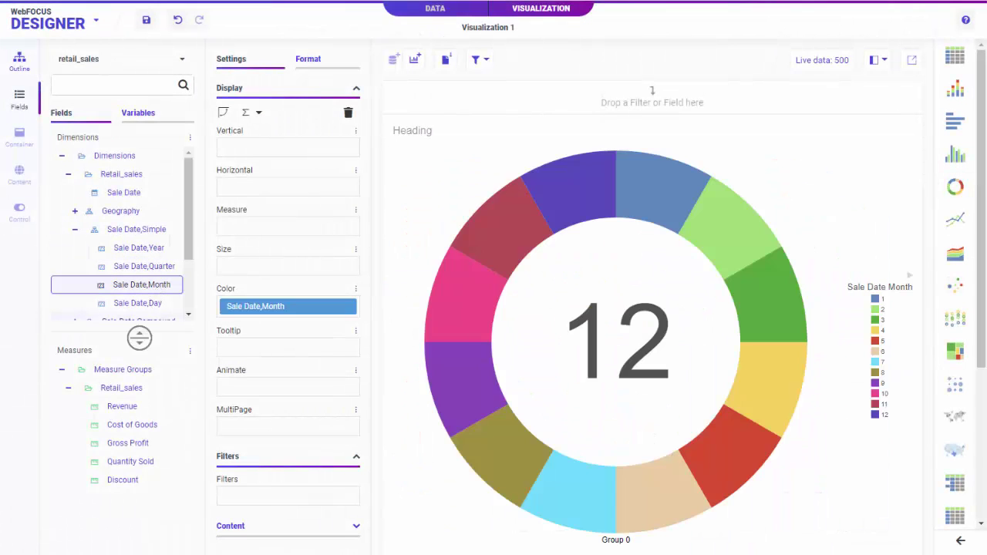
{"action": "double_click", "coordinate": [123, 407]}
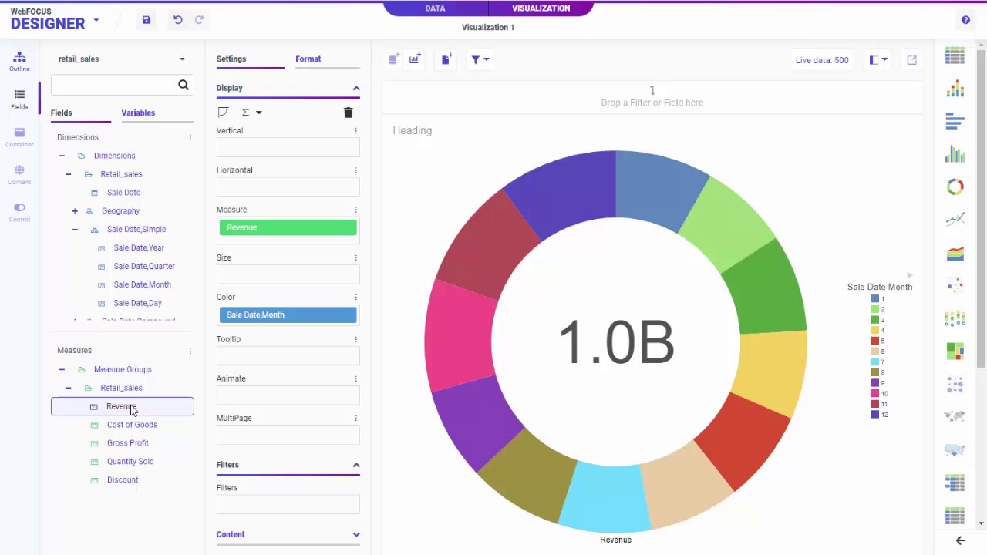
{"action": "mouse_move", "coordinate": [550, 198]}
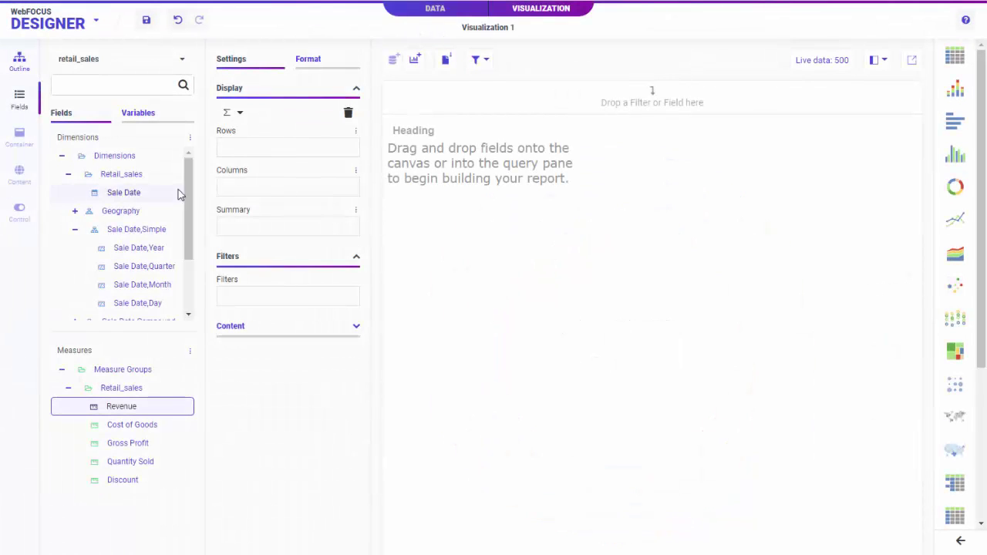
Build a report of Gross Profit by Product Category and Sale Date year
{"action": "scroll", "coordinate": [176, 195], "scroll_direction": "down", "scroll_amount": 2}
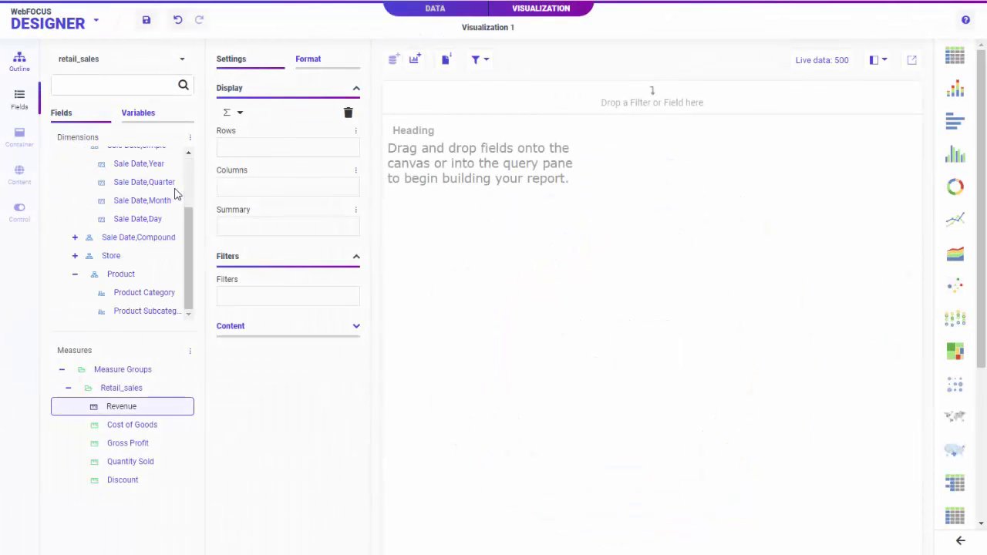
{"action": "double_click", "coordinate": [143, 292]}
{"action": "double_click", "coordinate": [149, 166]}
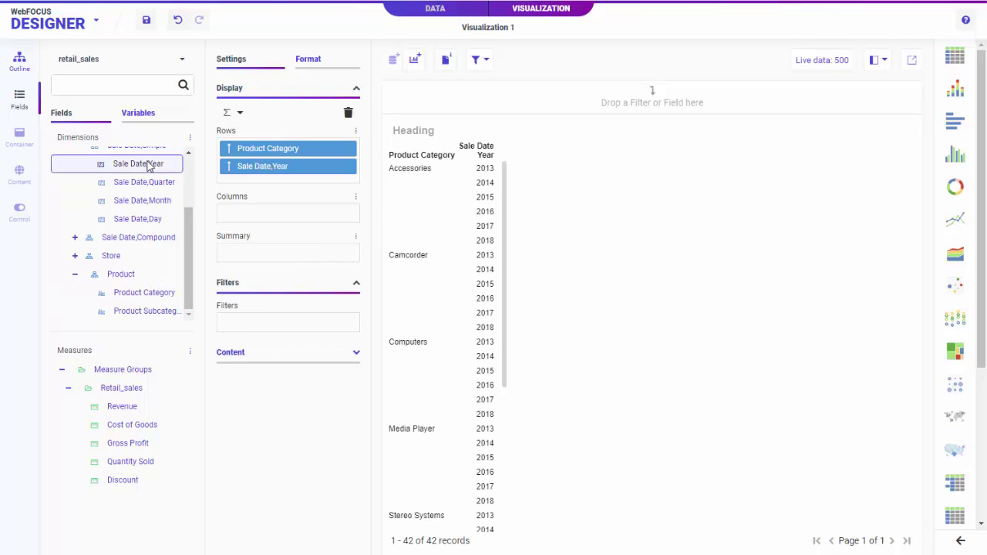
{"action": "double_click", "coordinate": [134, 444]}
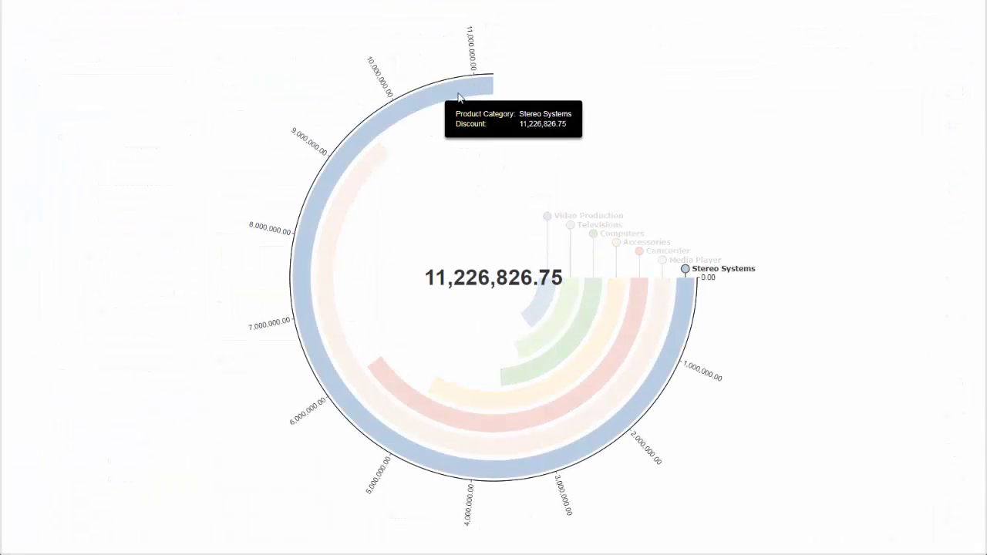
{"action": "mouse_move", "coordinate": [384, 158]}
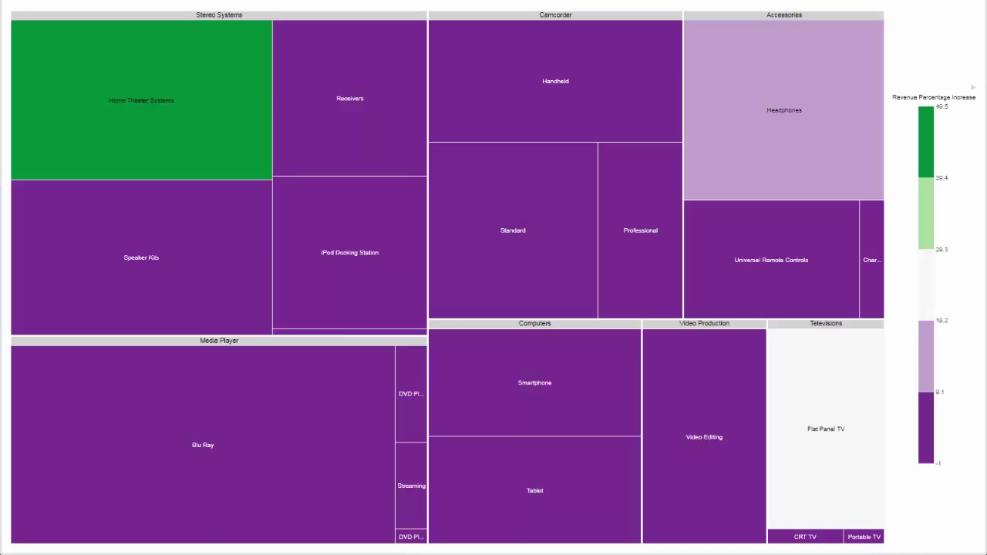
{"action": "mouse_move", "coordinate": [217, 79]}
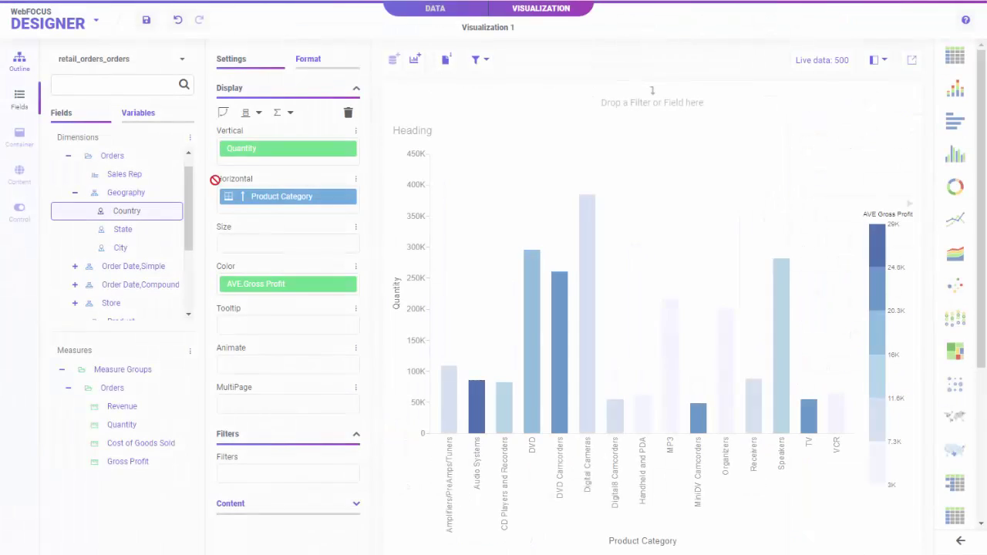
Split the chart into Country rows filtered to France, Germany and Spain
{"action": "left_click_drag", "start_coordinate": [215, 179], "coordinate": [247, 140]}
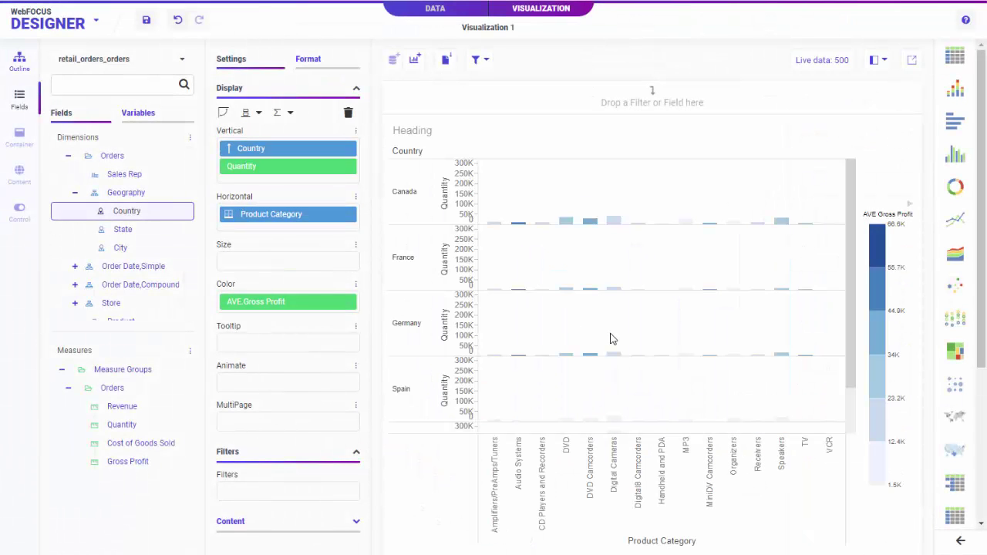
{"action": "left_click_drag", "start_coordinate": [855, 238], "coordinate": [854, 304]}
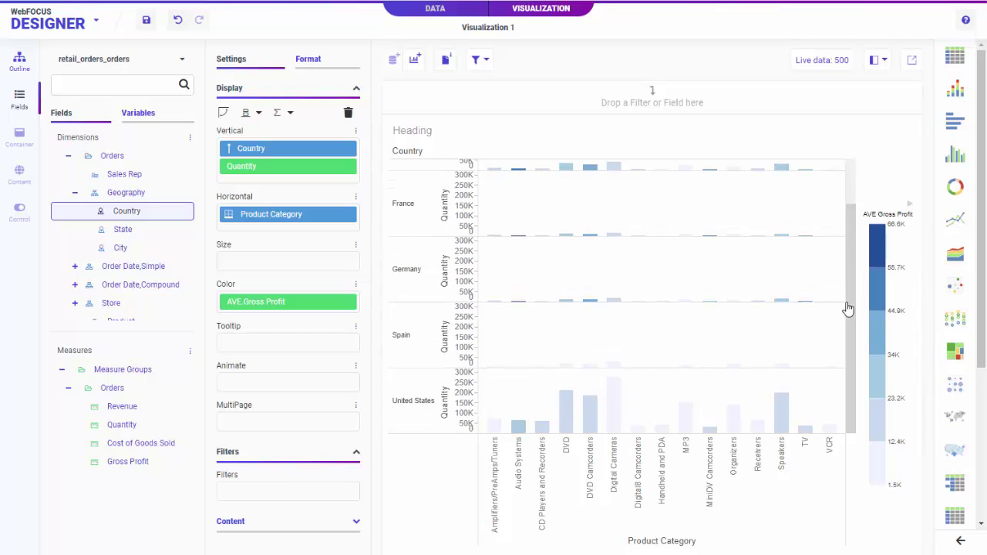
{"action": "left_click_drag", "start_coordinate": [128, 214], "coordinate": [279, 492]}
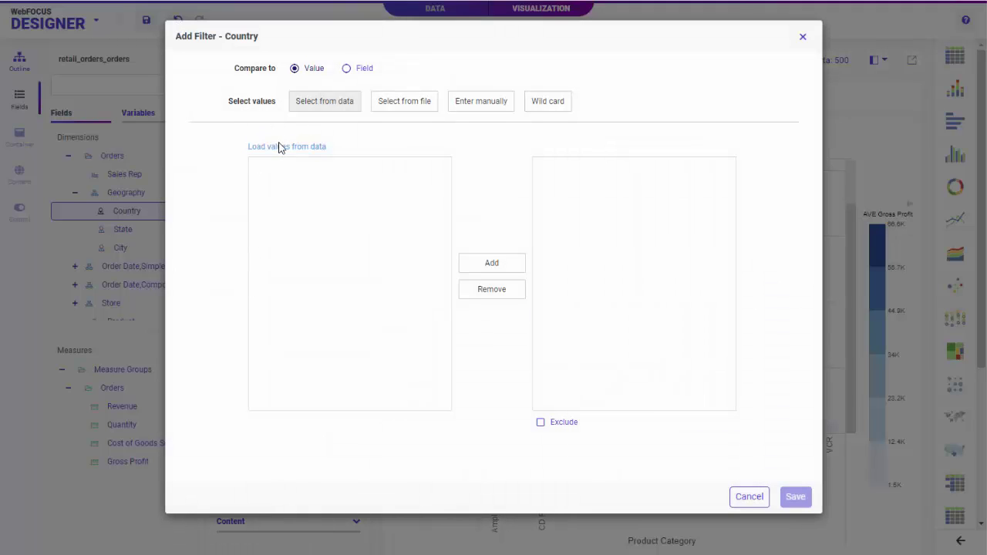
{"action": "left_click", "coordinate": [279, 147]}
{"action": "left_click", "coordinate": [287, 231]}
{"action": "left_click", "coordinate": [289, 252]}
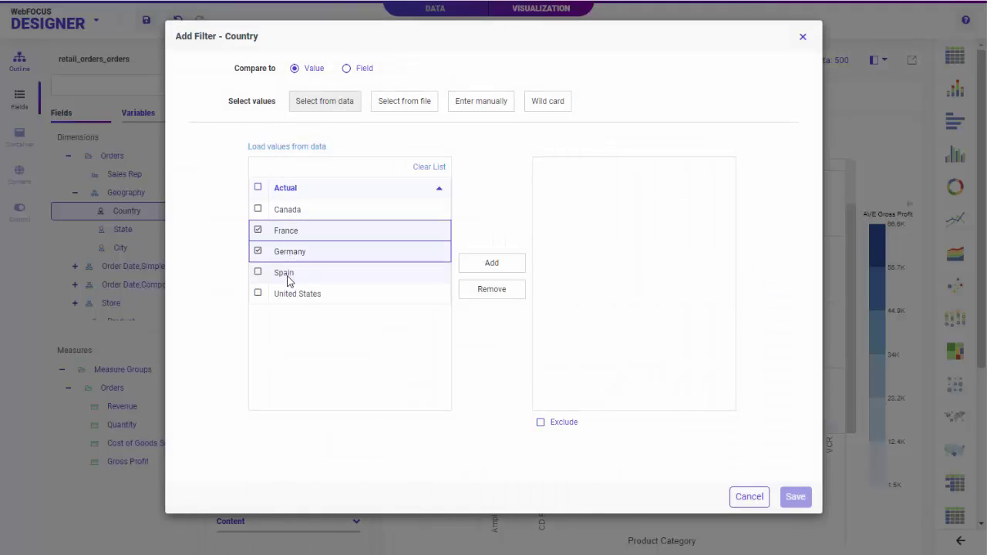
{"action": "left_click", "coordinate": [285, 273]}
{"action": "left_click", "coordinate": [491, 263]}
{"action": "left_click", "coordinate": [794, 496]}
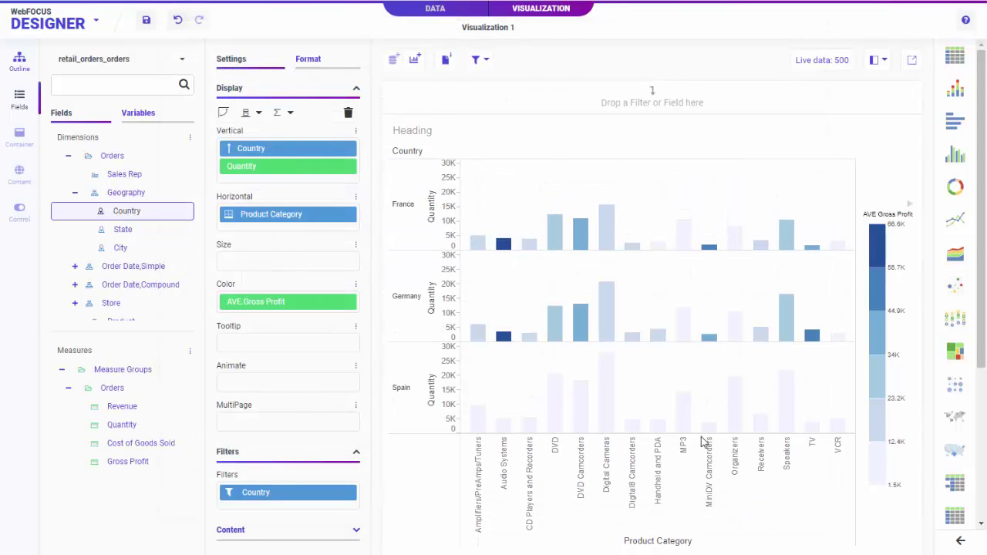
Add an Order Date,Month filter prompt to the chart
{"action": "left_click", "coordinate": [75, 266]}
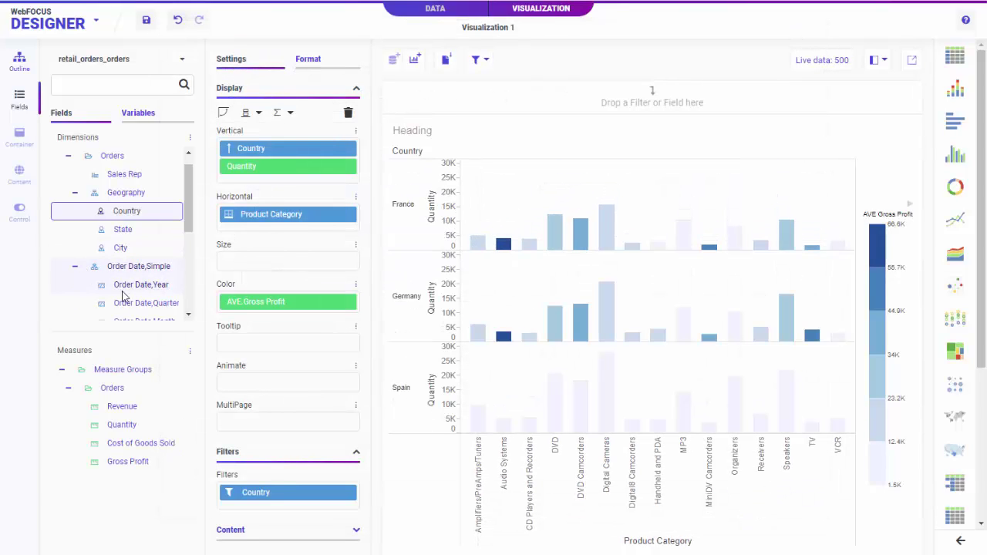
{"action": "scroll", "coordinate": [130, 305], "scroll_direction": "down", "scroll_amount": 1}
{"action": "left_click_drag", "start_coordinate": [162, 255], "coordinate": [428, 103]}
{"action": "left_click", "coordinate": [426, 102]}
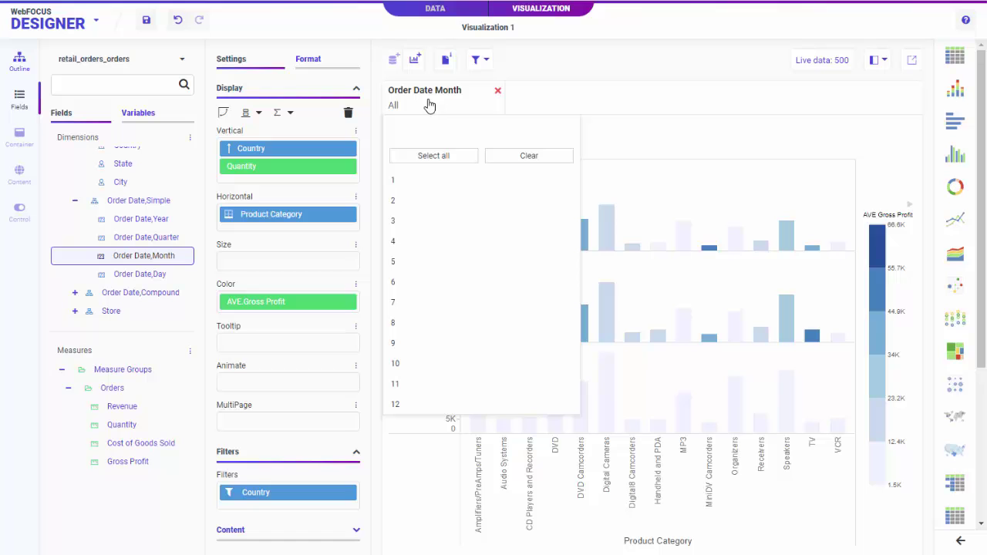
{"action": "left_click", "coordinate": [563, 95]}
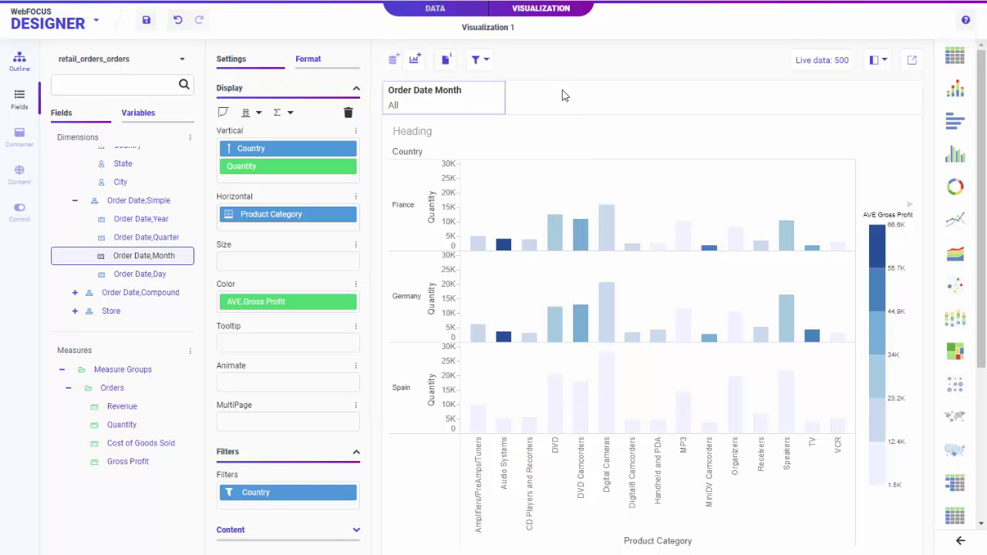
Exclude the nine France bars from Digital8 Camcorders to VCR
{"action": "left_click_drag", "start_coordinate": [629, 217], "coordinate": [845, 257]}
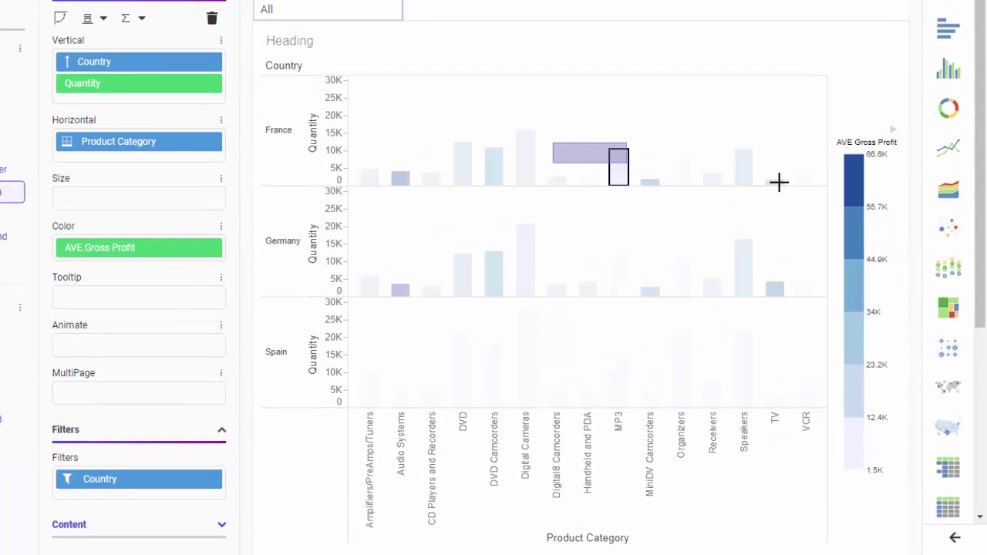
{"action": "left_click_drag", "start_coordinate": [807, 178], "coordinate": [810, 181]}
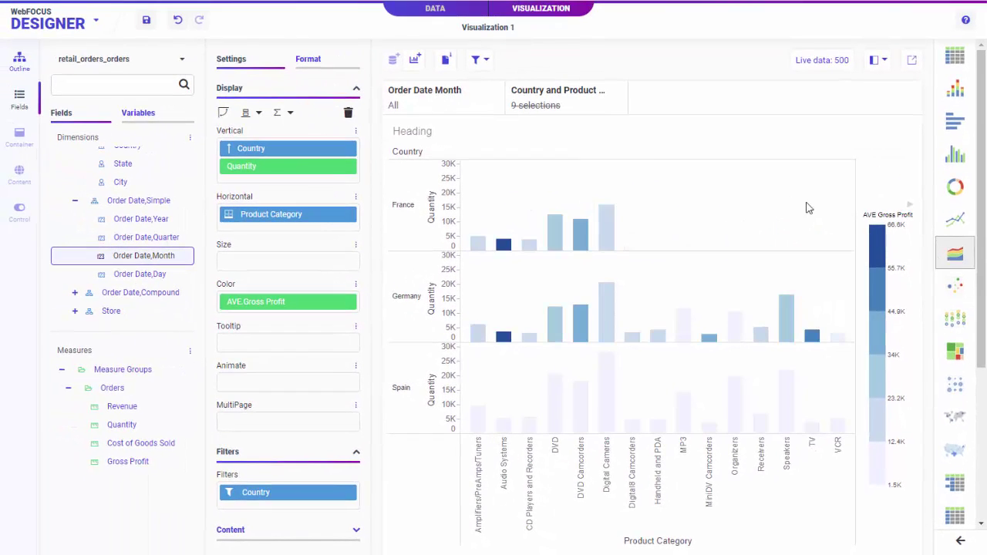
{"action": "mouse_move", "coordinate": [565, 114]}
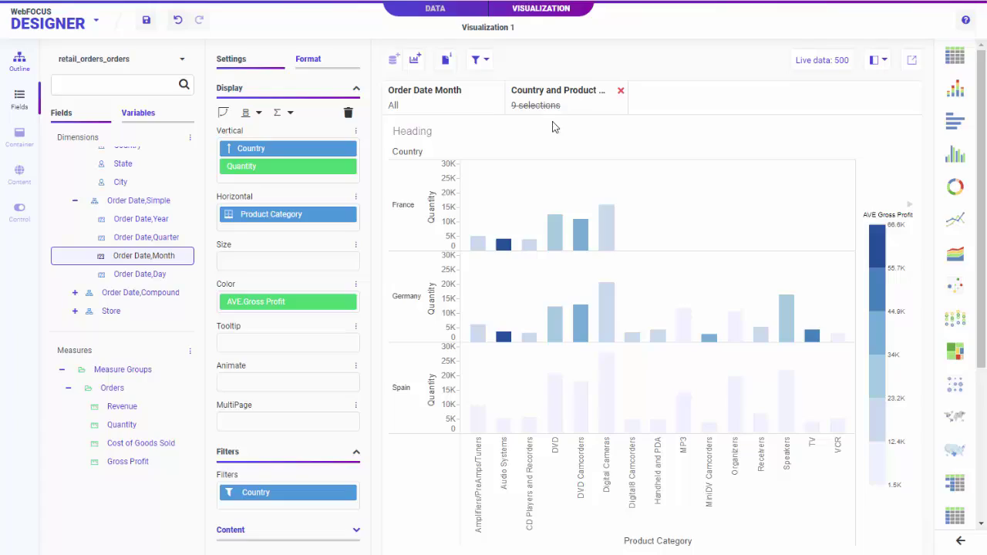
Review the chart's Content options, then run it in a full window
{"action": "left_click", "coordinate": [438, 532]}
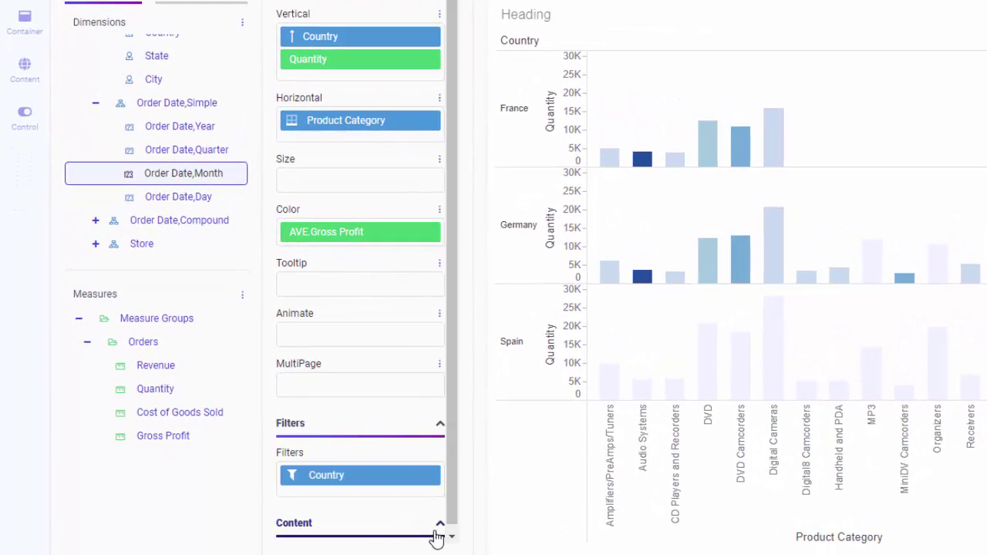
{"action": "scroll", "coordinate": [409, 383], "scroll_direction": "down", "scroll_amount": 3}
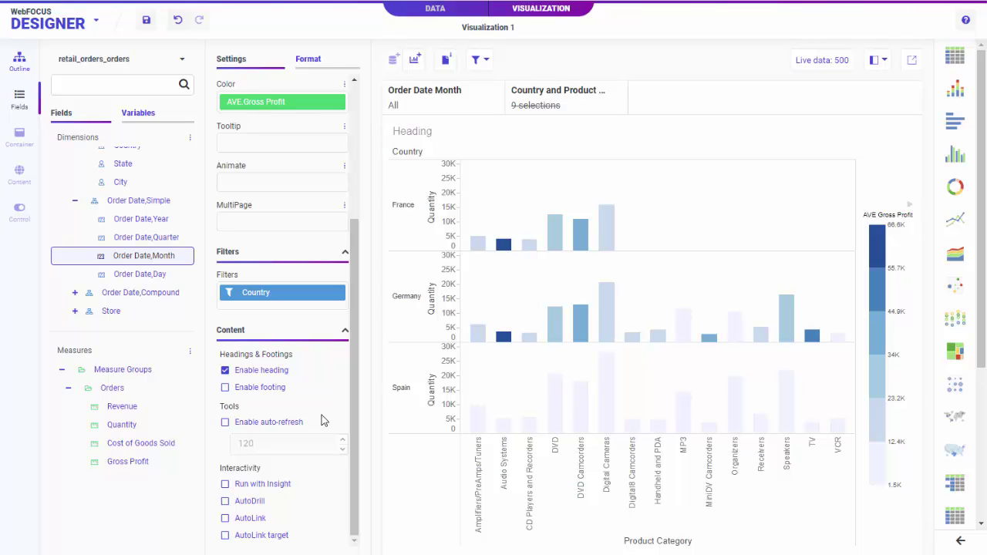
{"action": "left_click", "coordinate": [914, 60]}
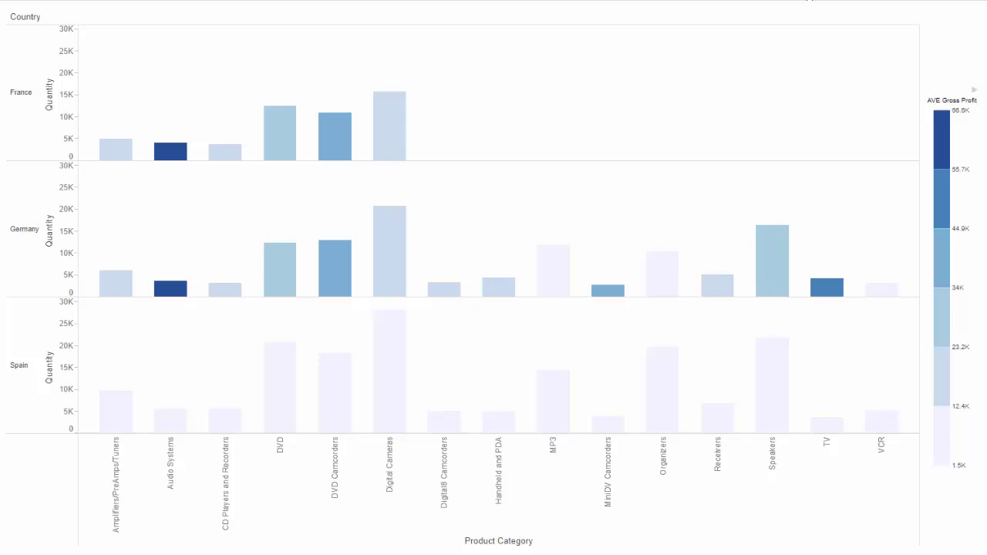
Close the chart preview to return to the Designer canvas
{"action": "left_click", "coordinate": [808, 0]}
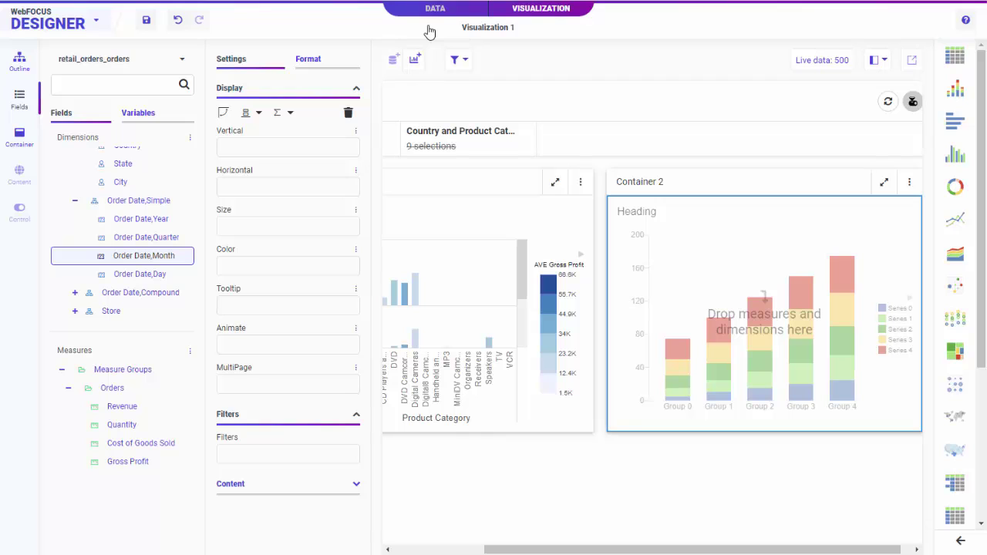
Make Container 2 a ring chart of Gross Profit by Product Type
{"action": "left_click", "coordinate": [954, 186]}
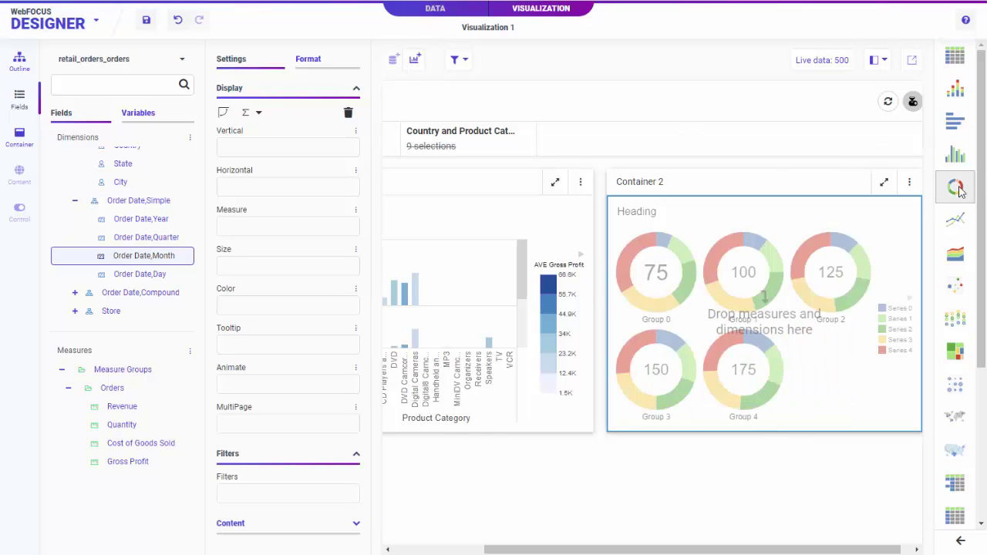
{"action": "scroll", "coordinate": [132, 223], "scroll_direction": "down", "scroll_amount": 2}
{"action": "double_click", "coordinate": [139, 219]}
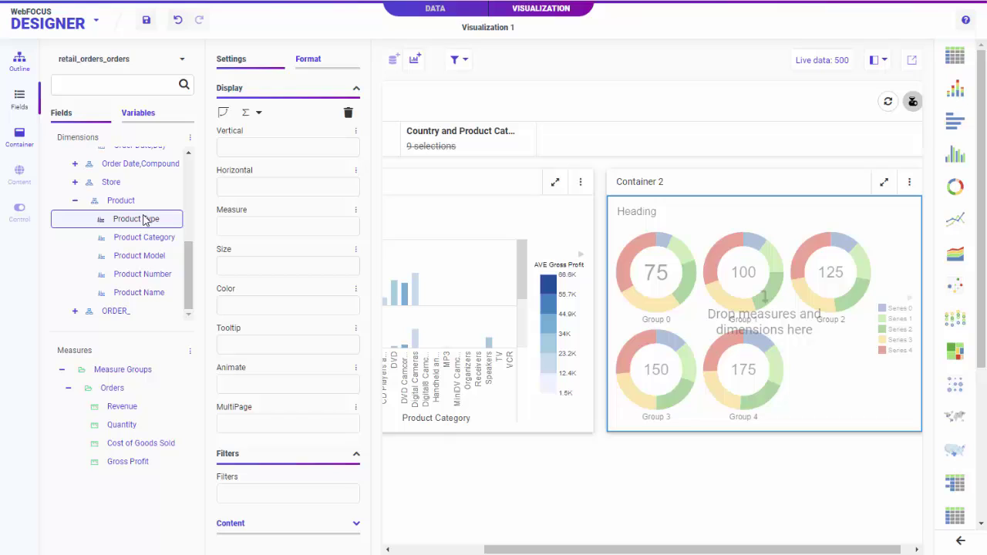
{"action": "double_click", "coordinate": [139, 461]}
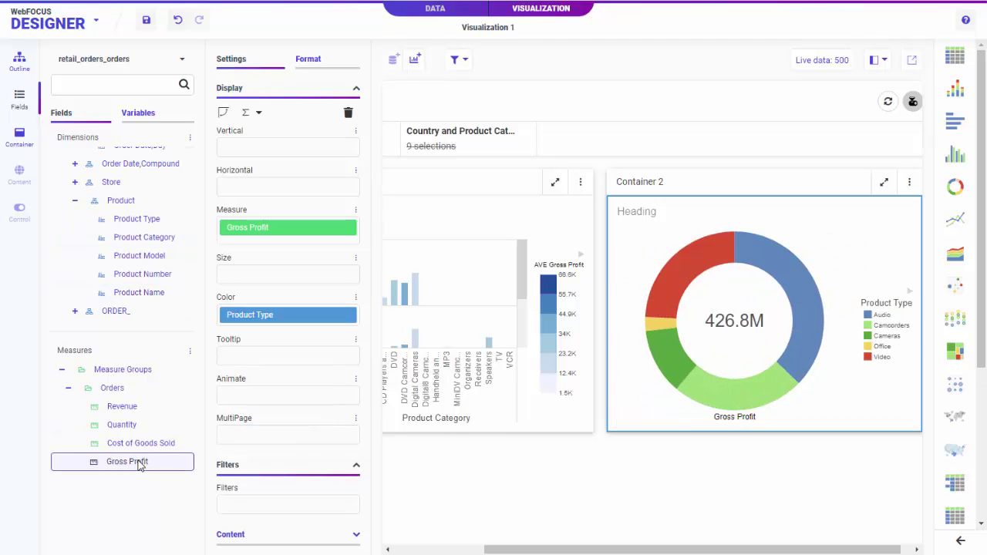
{"action": "scroll", "coordinate": [127, 278], "scroll_direction": "up", "scroll_amount": 5}
Add a Revenue-by-Country slide, then bring up Visualization 2's actions in the Outline
{"action": "left_click_drag", "start_coordinate": [124, 216], "coordinate": [716, 185]}
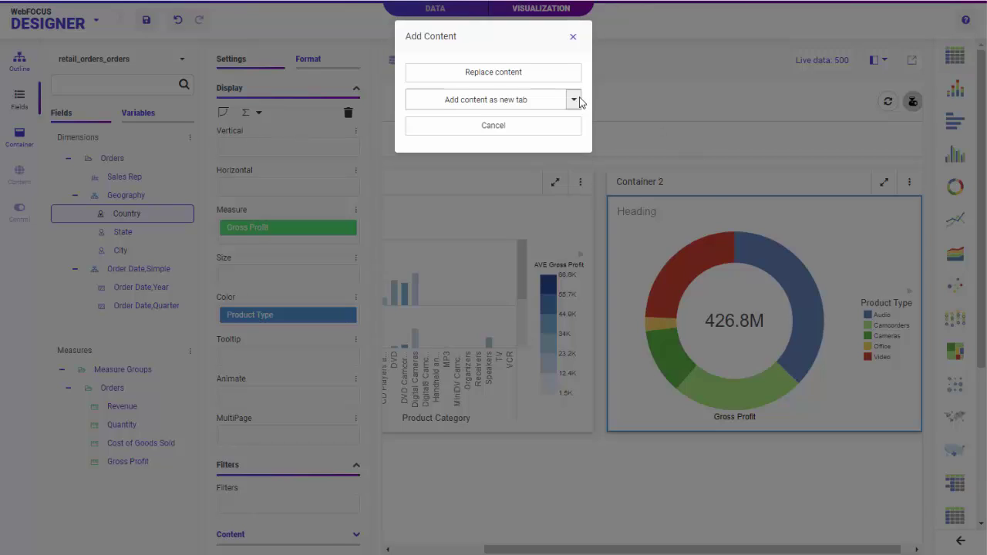
{"action": "left_click", "coordinate": [575, 100]}
{"action": "left_click", "coordinate": [522, 149]}
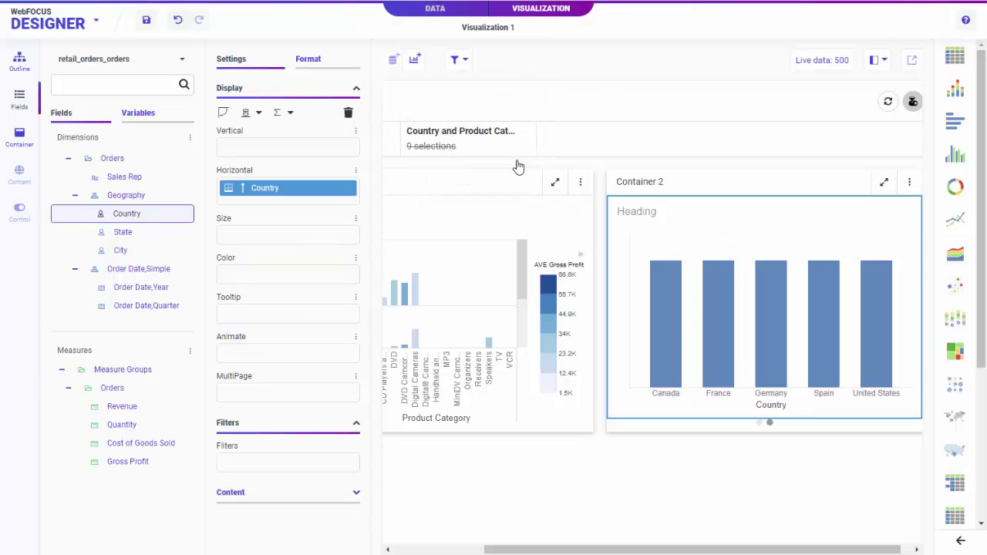
{"action": "double_click", "coordinate": [133, 407]}
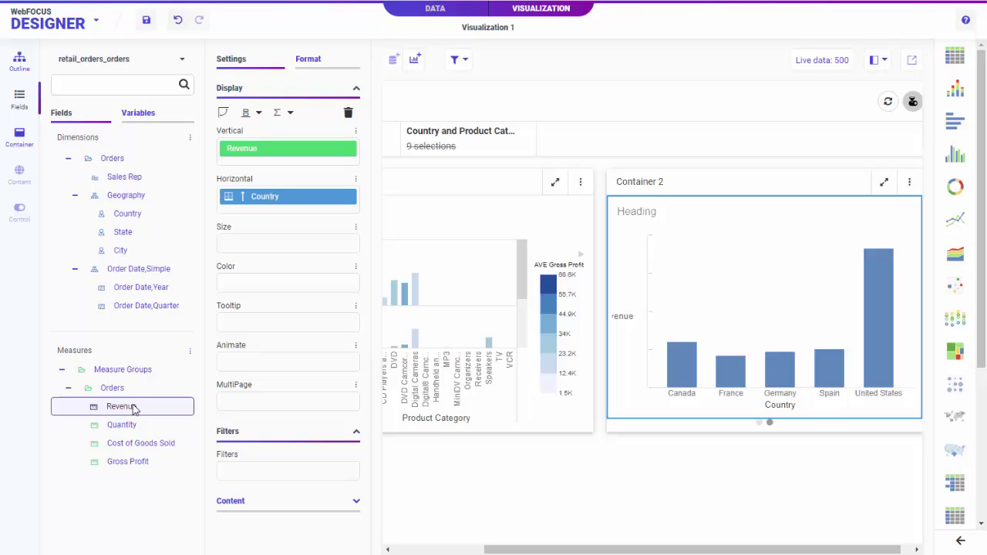
{"action": "left_click", "coordinate": [18, 61]}
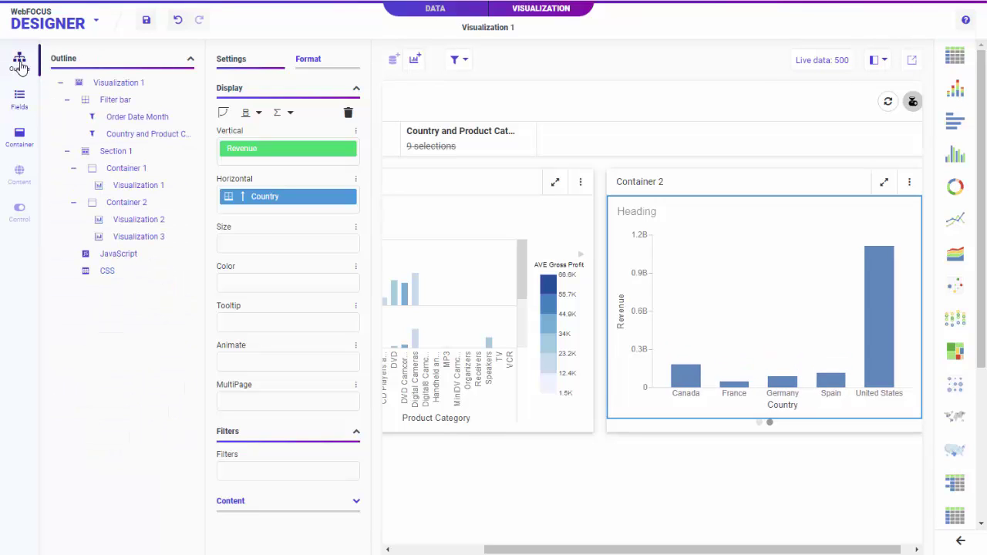
{"action": "right_click", "coordinate": [132, 222]}
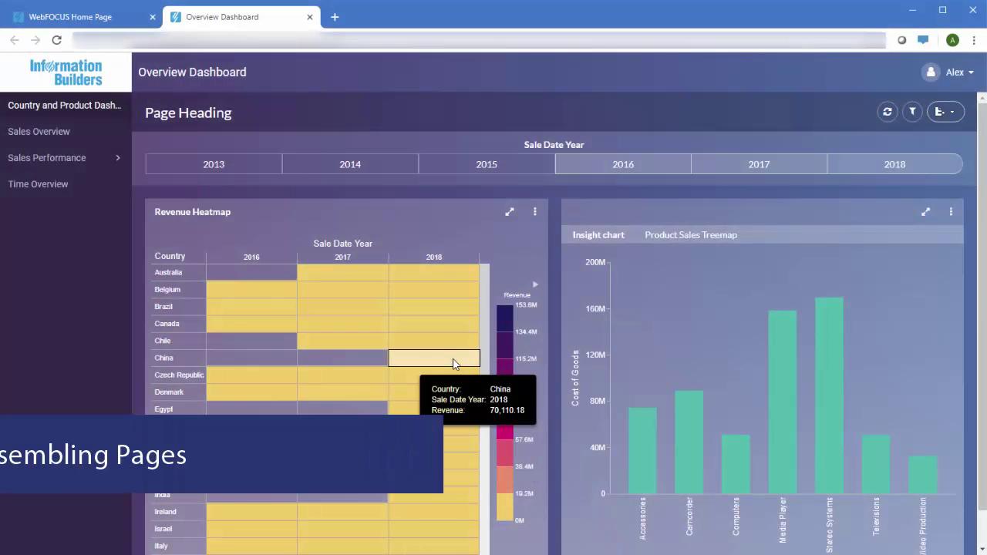
Open Returns Overview under Sales Performance and keep only the selected sales reps' bars
{"action": "left_click", "coordinate": [77, 159]}
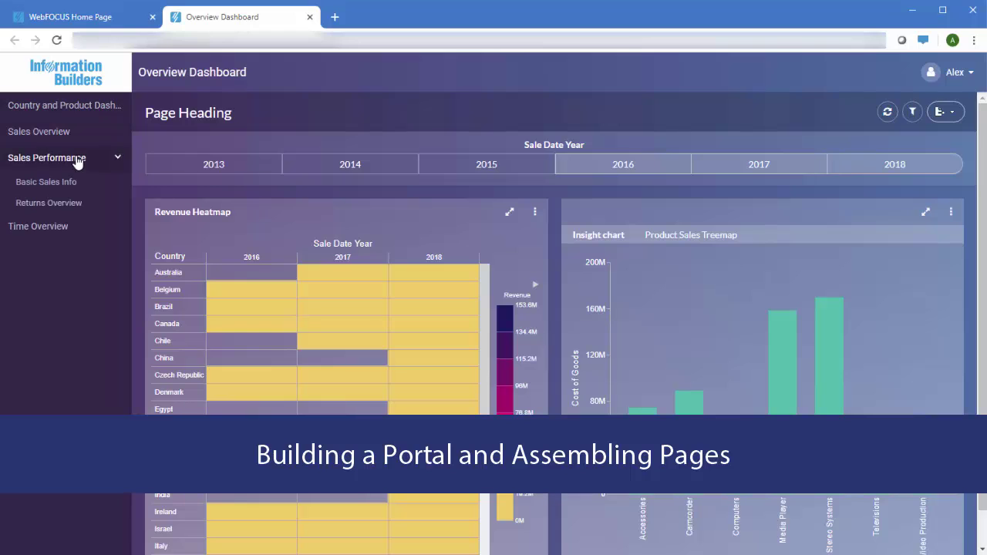
{"action": "left_click", "coordinate": [65, 203]}
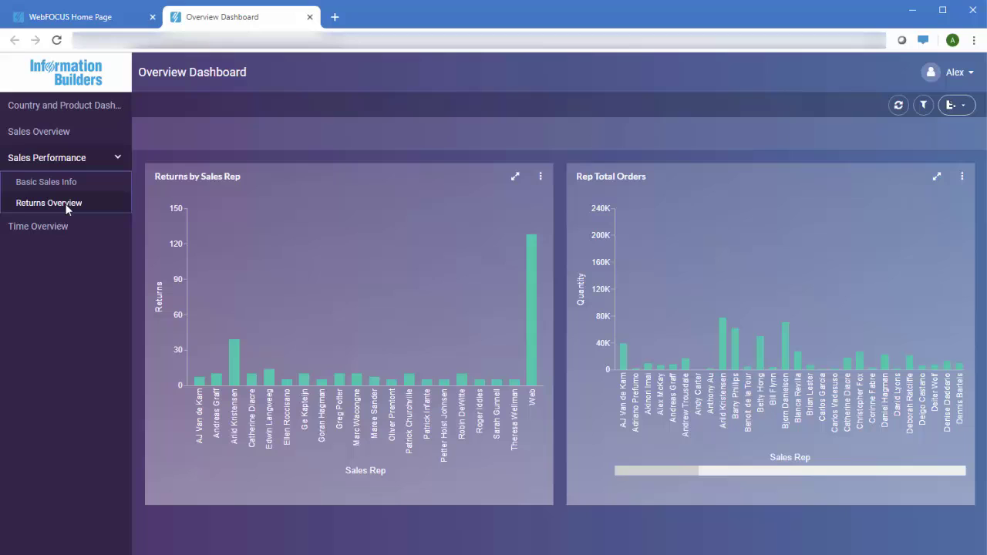
{"action": "left_click_drag", "start_coordinate": [160, 235], "coordinate": [550, 416]}
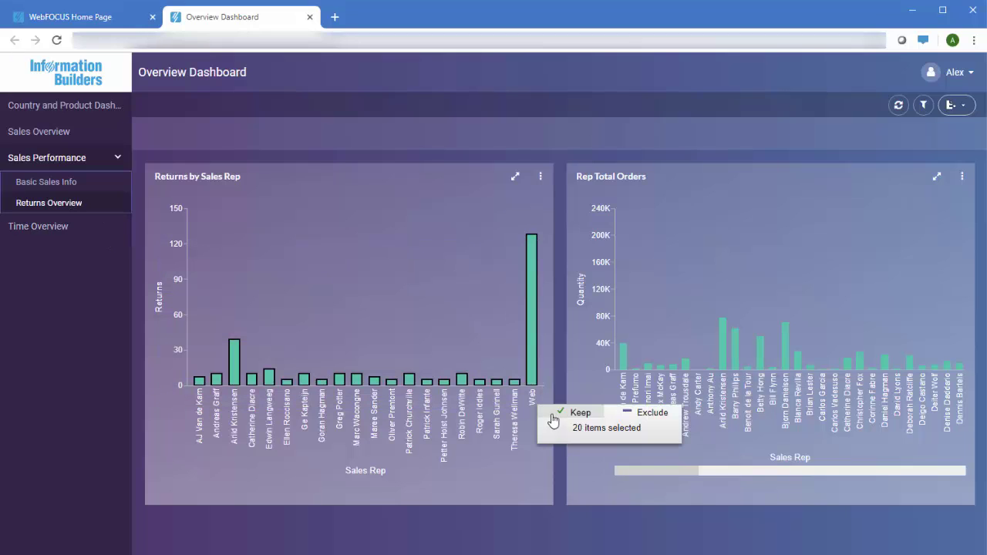
{"action": "left_click", "coordinate": [554, 417]}
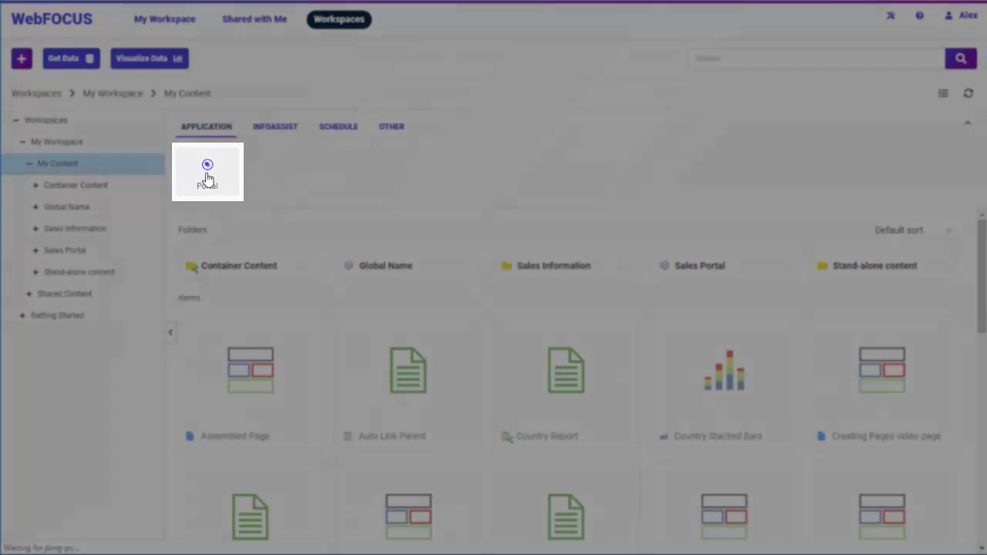
Fill in a new portal with title 'Overview Dashboard', alias 'overview', Midnight theme and Create My Pages menu
{"action": "left_click", "coordinate": [206, 178]}
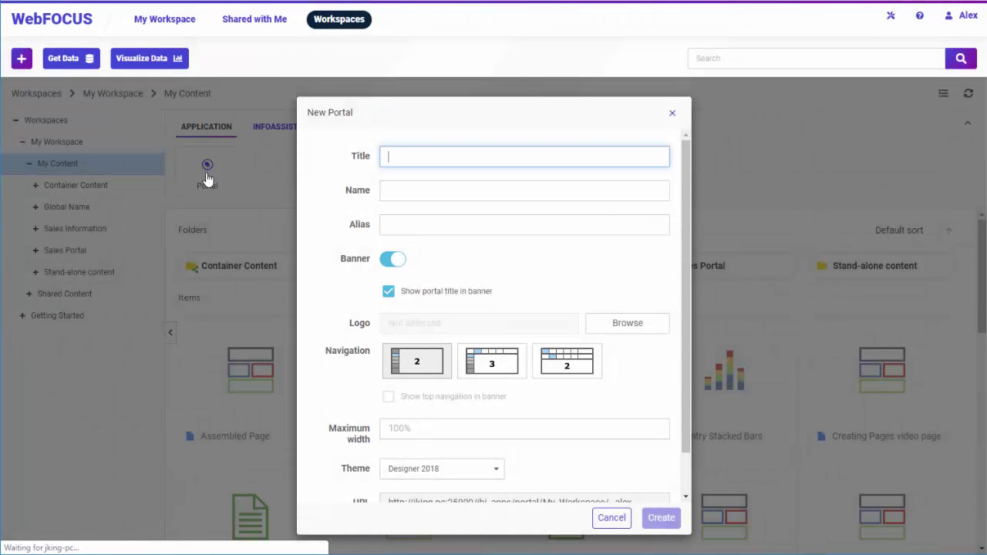
{"action": "type", "text": "Overview Dash"}
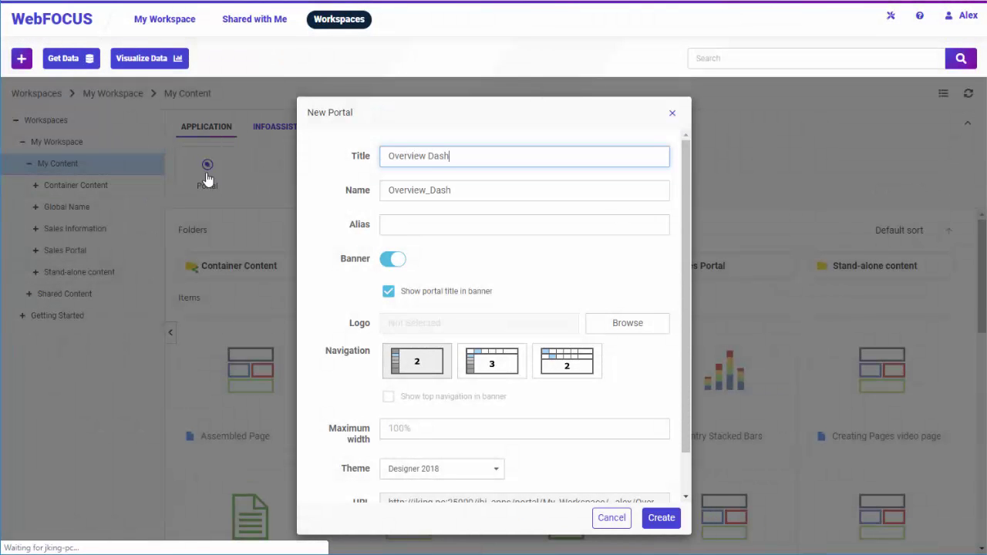
{"action": "type", "text": "board"}
{"action": "left_click", "coordinate": [402, 225]}
{"action": "type", "text": "overview"}
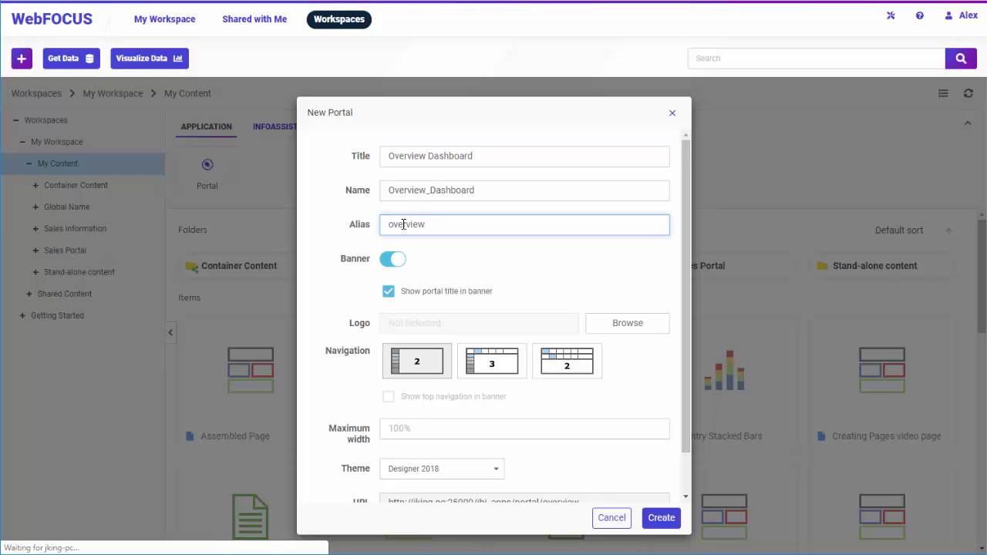
{"action": "scroll", "coordinate": [403, 224], "scroll_direction": "down", "scroll_amount": 1}
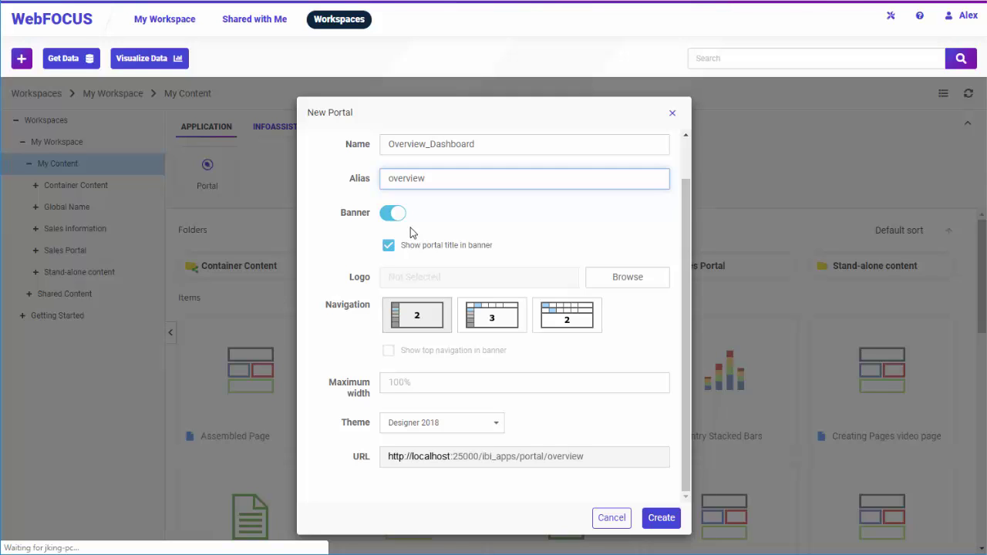
{"action": "left_click", "coordinate": [494, 424]}
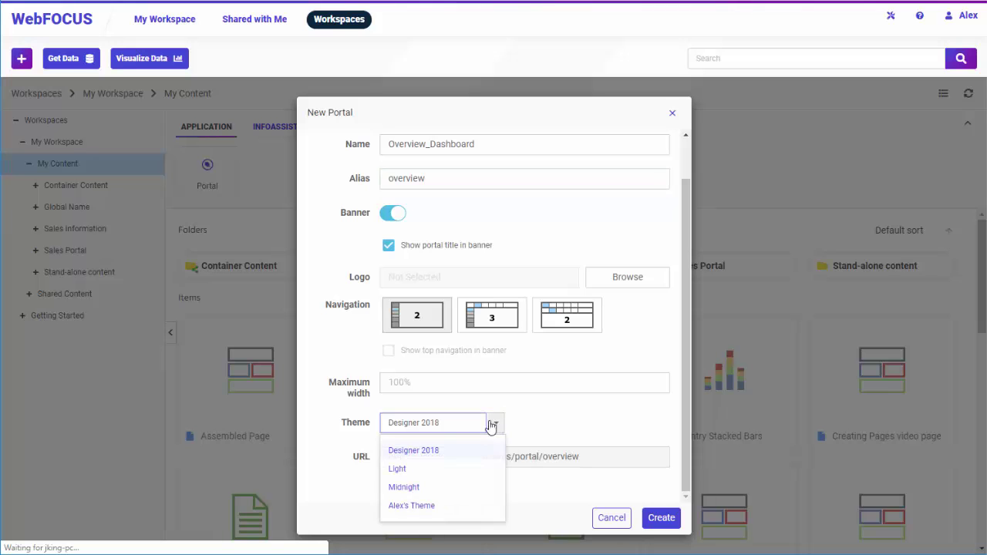
{"action": "left_click", "coordinate": [458, 487]}
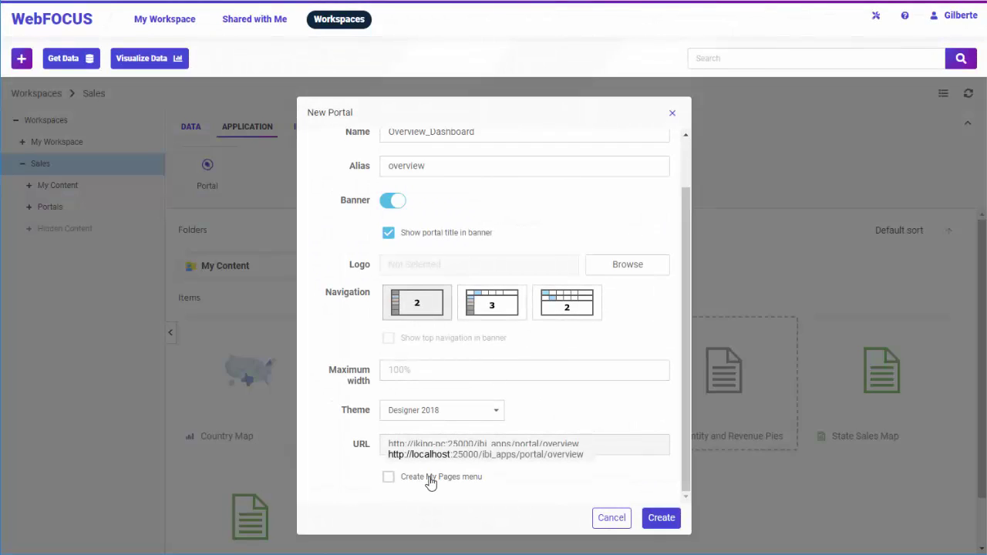
{"action": "left_click", "coordinate": [430, 478]}
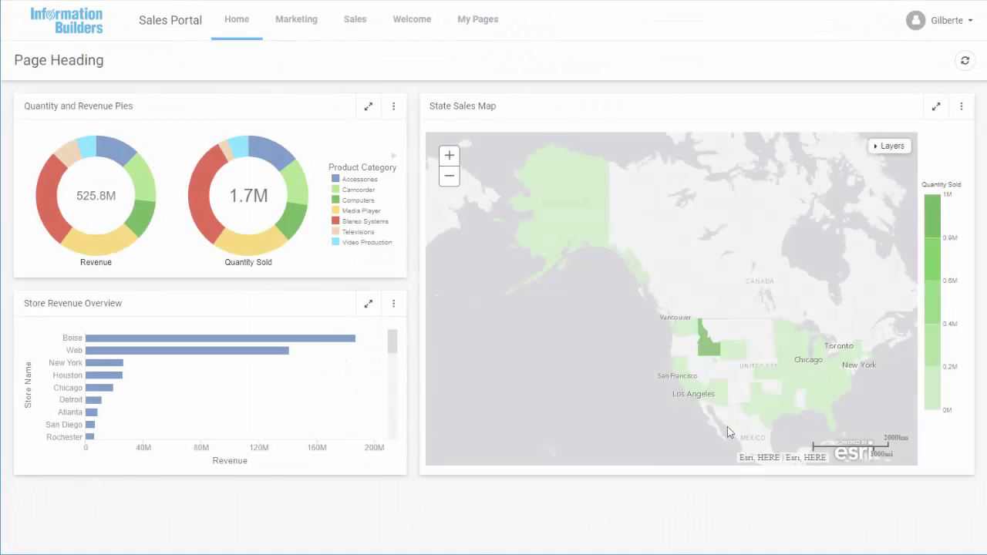
Add Page 1 to My Pages on the Grid 2-1 layout, with Country Sales Over Time in Panel 1
{"action": "left_click", "coordinate": [469, 22]}
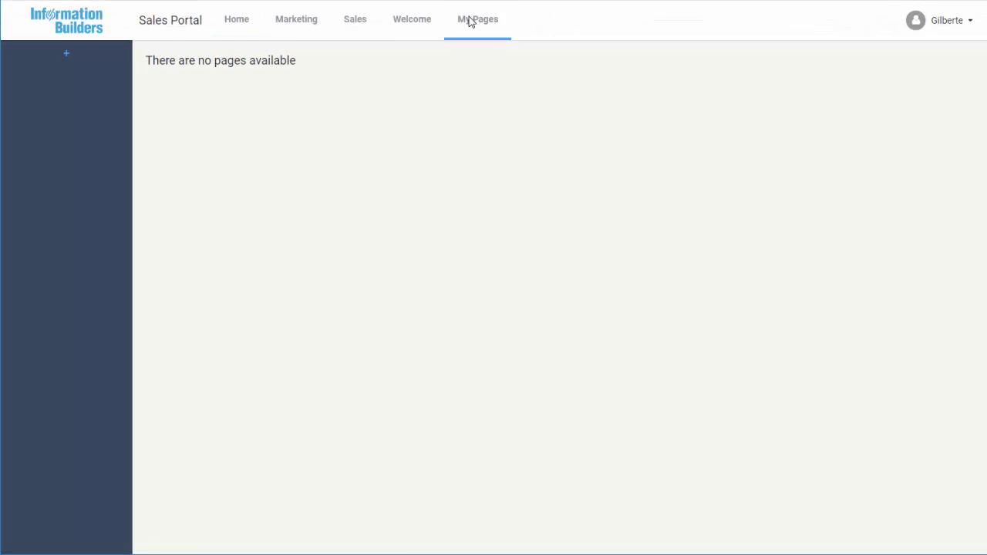
{"action": "left_click", "coordinate": [69, 52]}
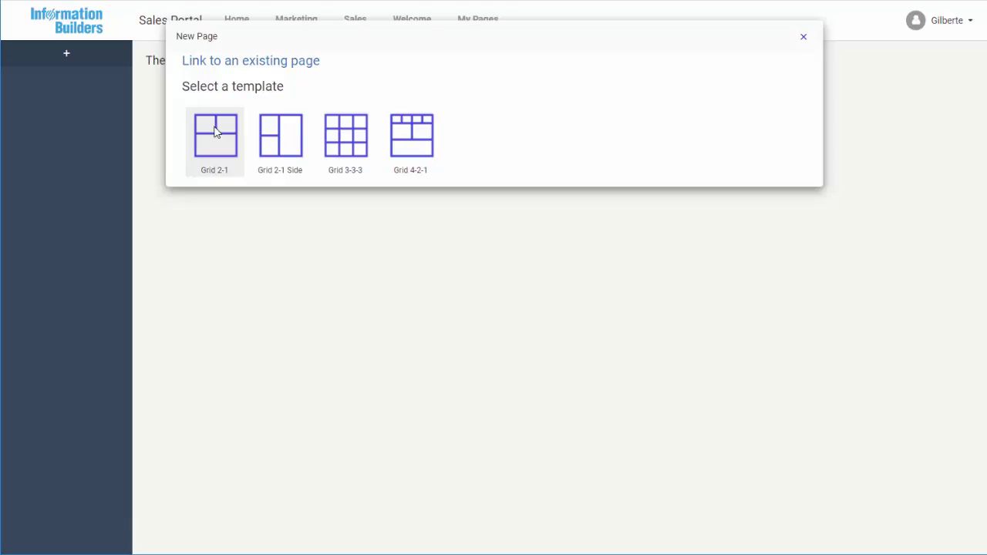
{"action": "left_click", "coordinate": [215, 133]}
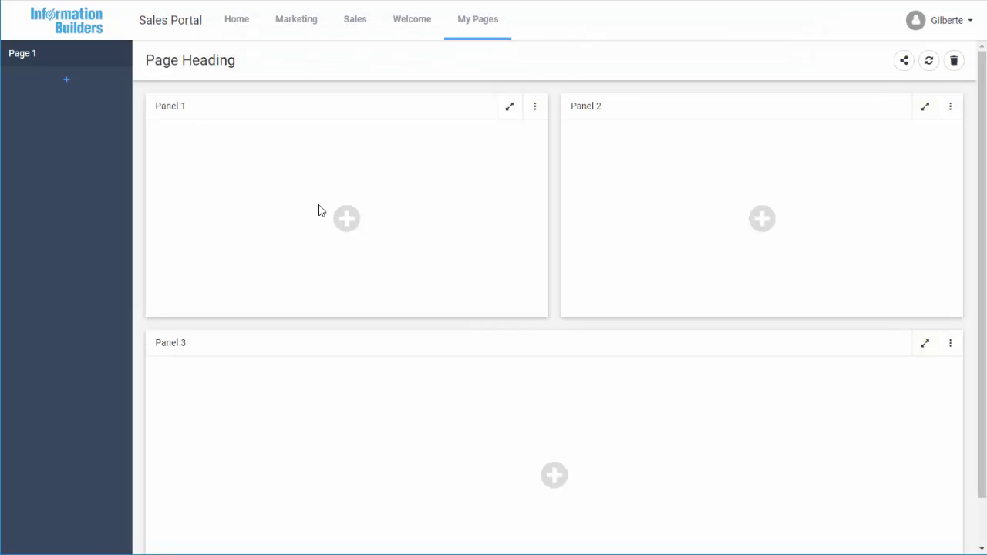
{"action": "left_click", "coordinate": [347, 213]}
{"action": "double_click", "coordinate": [385, 145]}
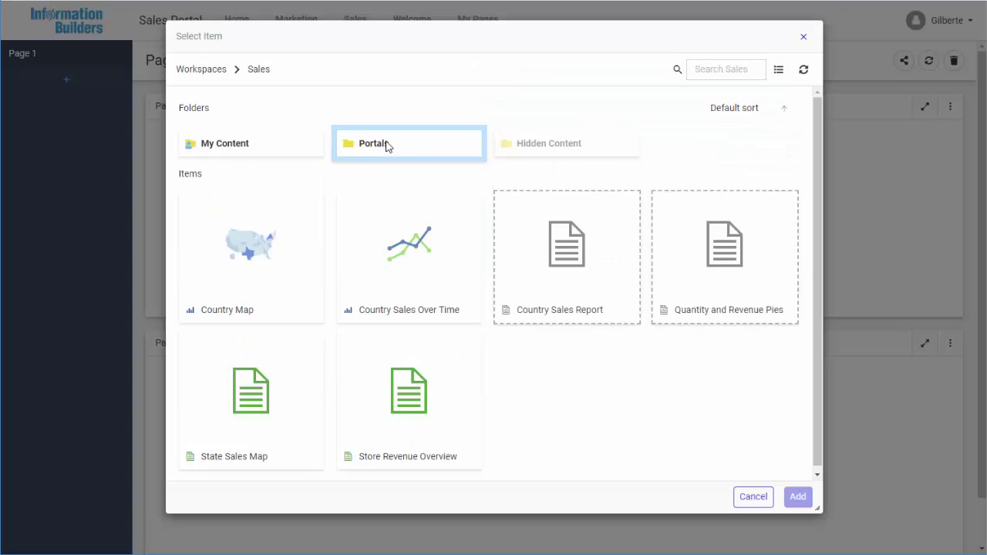
{"action": "double_click", "coordinate": [381, 246]}
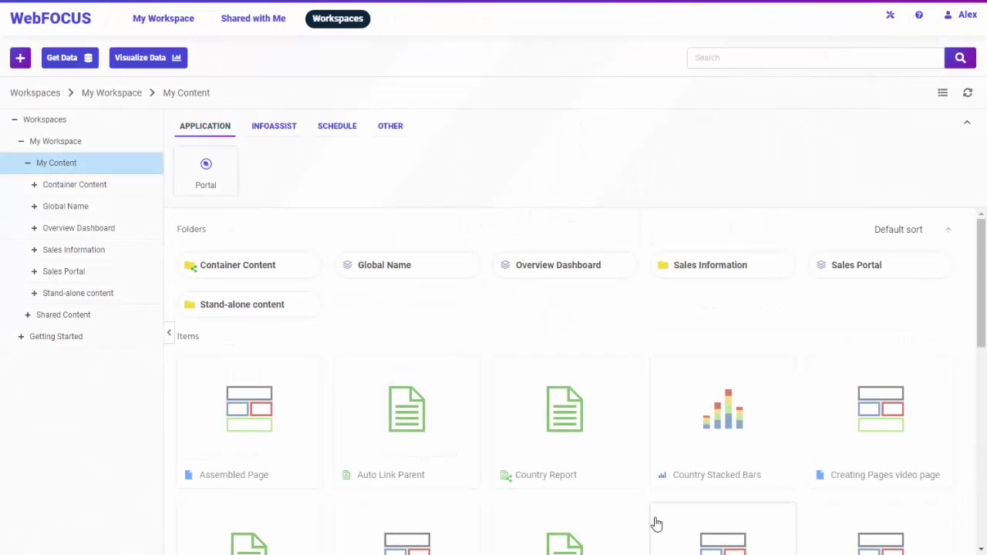
Create a folder named 'Sales Performance' inside the Overview Dashboard folder
{"action": "left_click", "coordinate": [537, 267]}
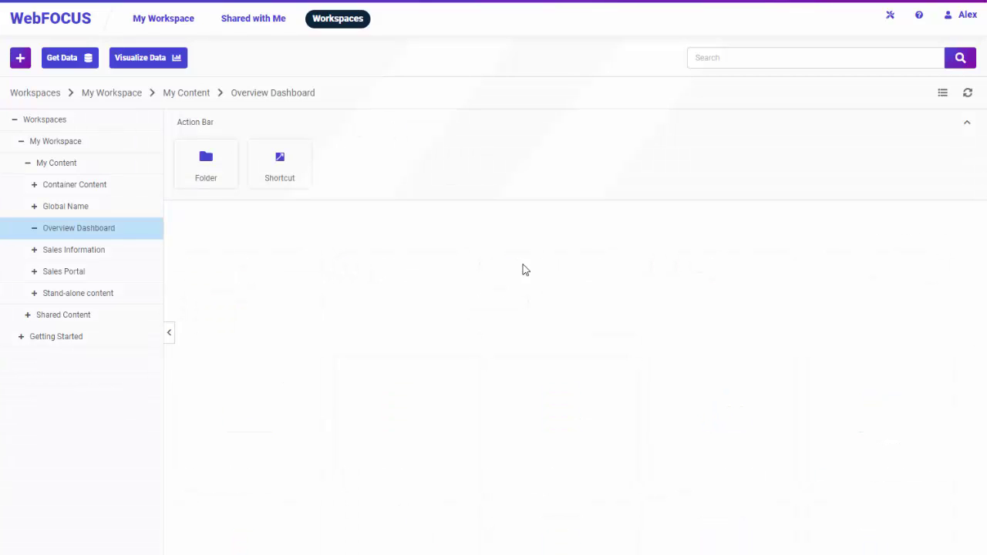
{"action": "left_click", "coordinate": [226, 183]}
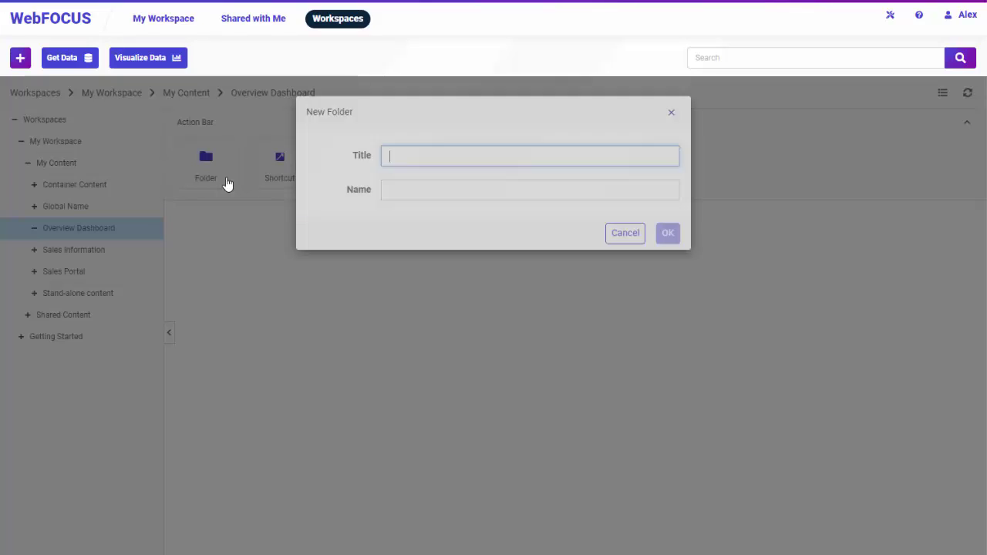
{"action": "type", "text": "Sales Performance"}
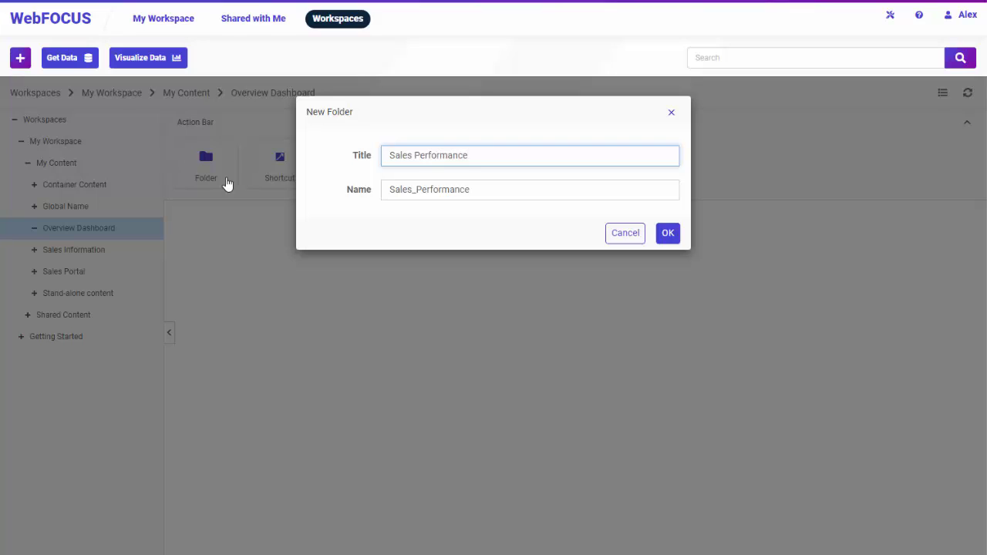
{"action": "left_click", "coordinate": [668, 234]}
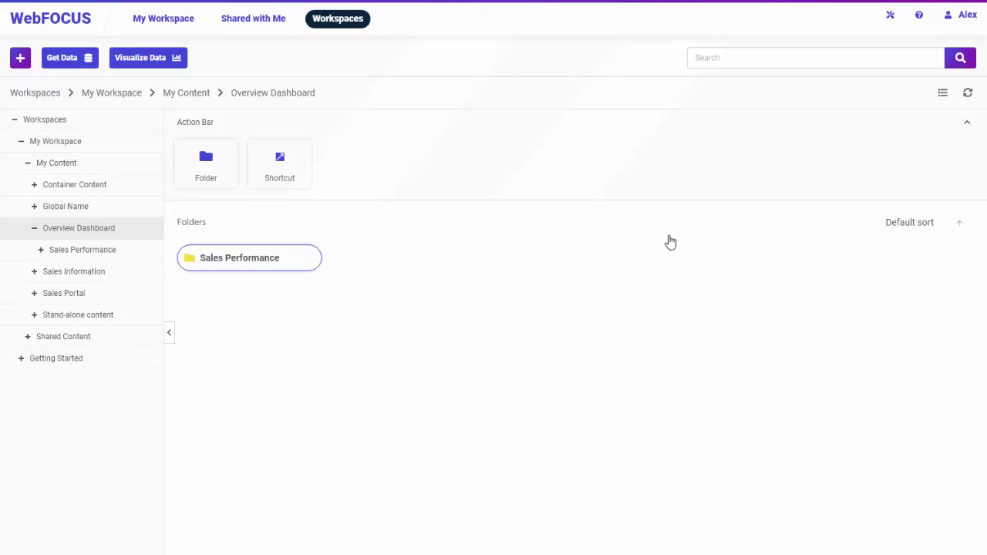
Add a shortcut to the Overview Dashboard page in the Overview Dashboard folder
{"action": "left_click", "coordinate": [639, 310]}
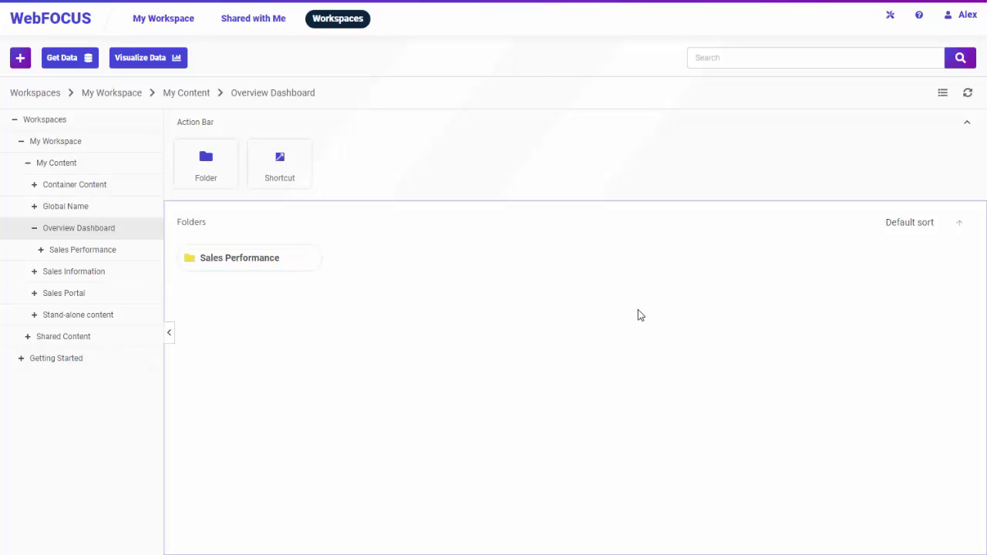
{"action": "left_click", "coordinate": [280, 168]}
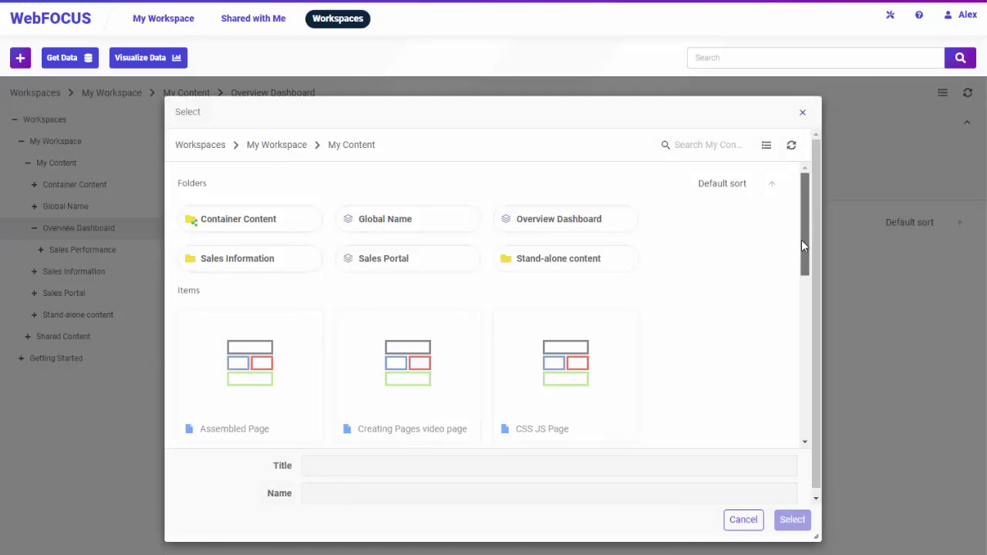
{"action": "left_click_drag", "start_coordinate": [801, 243], "coordinate": [793, 378]}
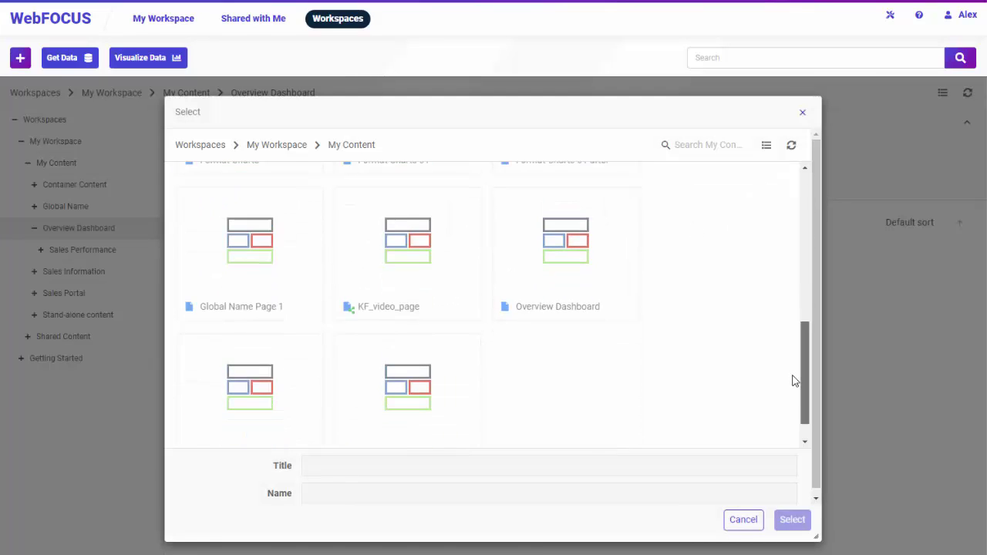
{"action": "double_click", "coordinate": [570, 235]}
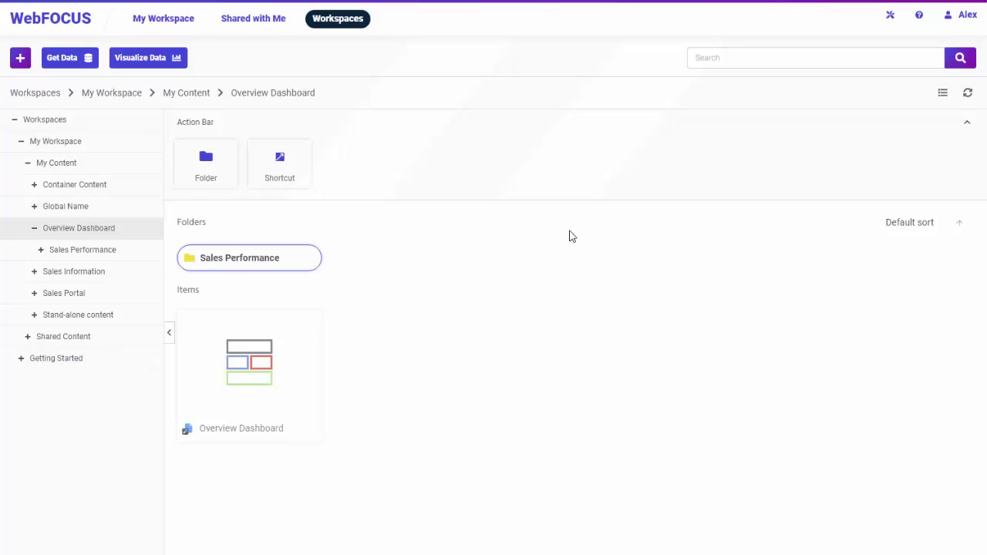
Create a new page, Visualization 1, from the Blank template
{"action": "left_click", "coordinate": [24, 64]}
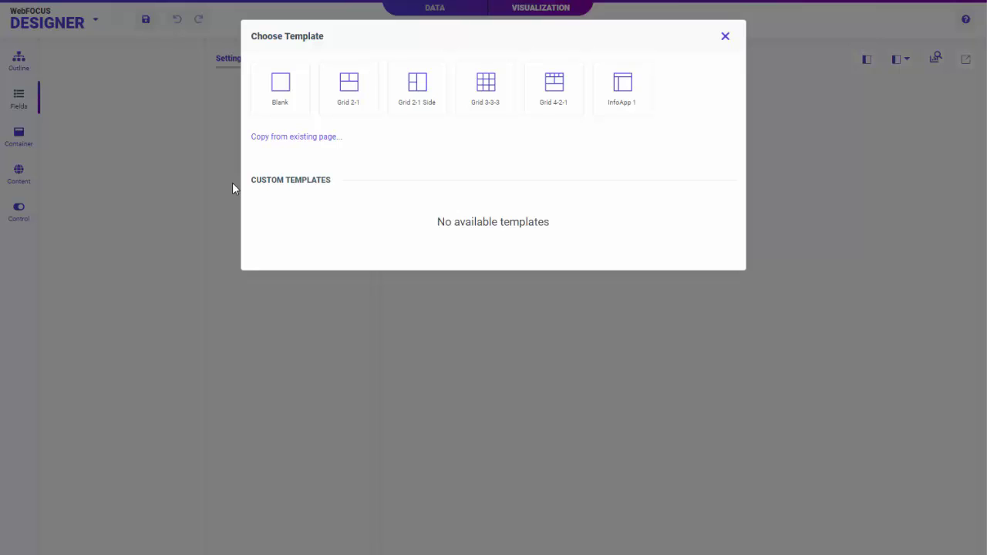
{"action": "left_click", "coordinate": [280, 110]}
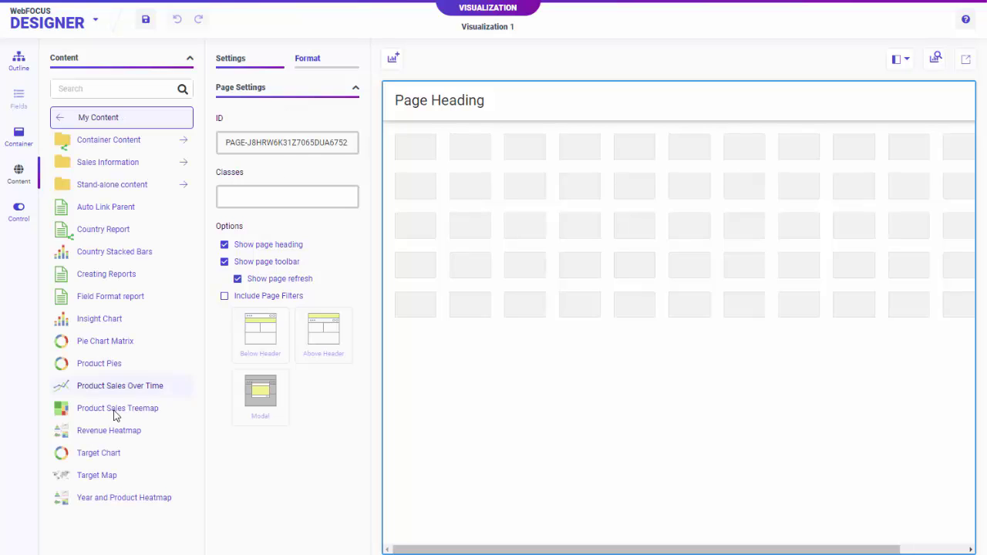
Place the Revenue Heatmap on the page and enlarge its panel
{"action": "left_click_drag", "start_coordinate": [85, 432], "coordinate": [424, 211]}
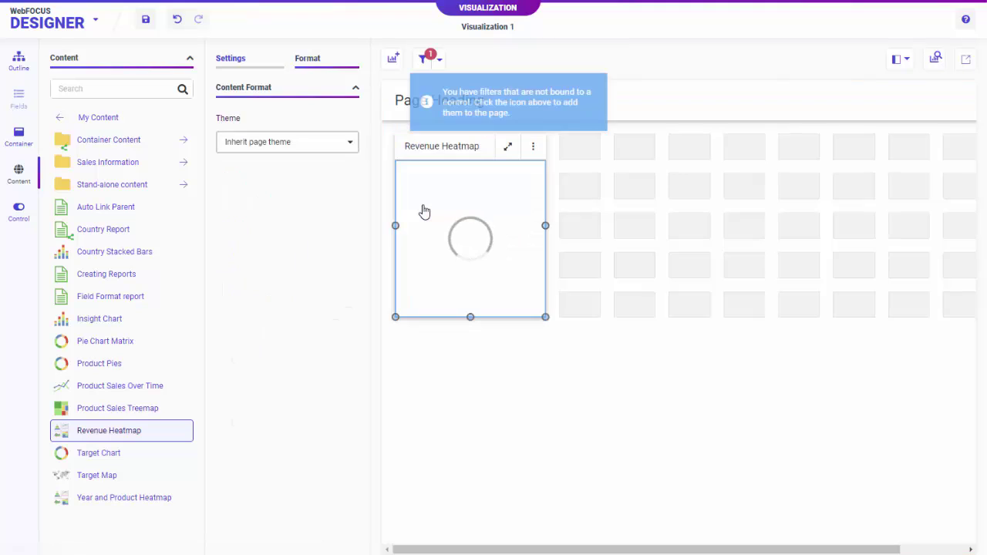
{"action": "left_click_drag", "start_coordinate": [546, 316], "coordinate": [720, 521]}
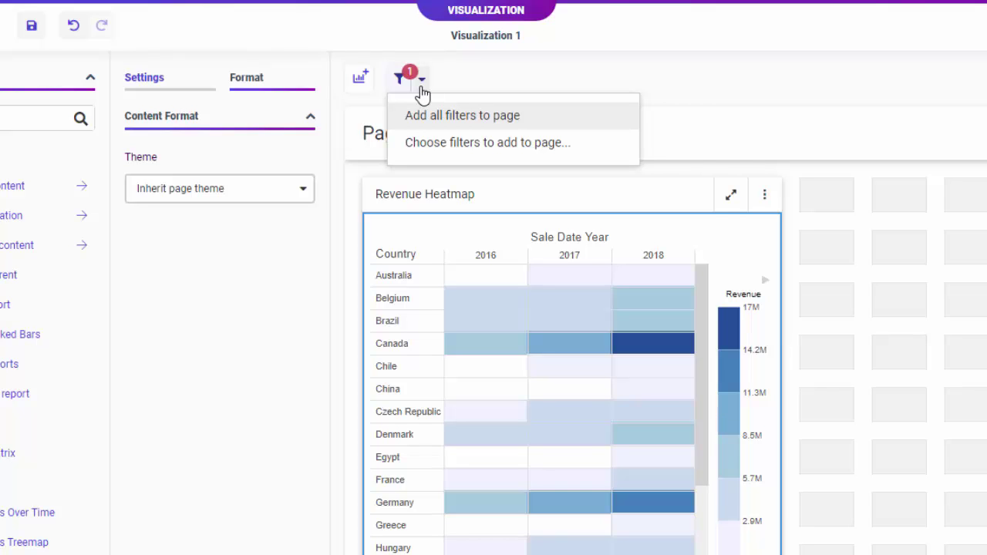
Add all the heatmap's filters to the page and convert Sale Date Year into a button set
{"action": "left_click", "coordinate": [408, 84]}
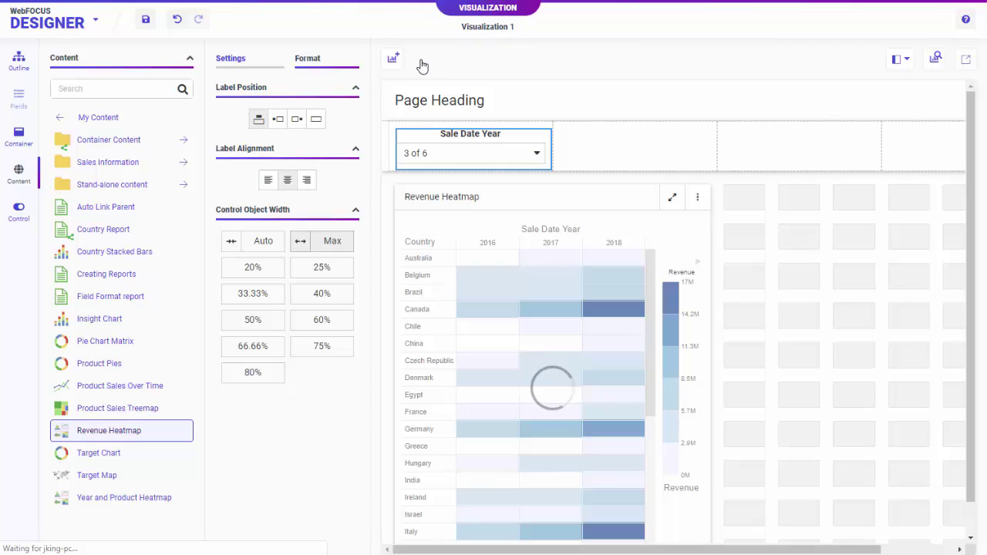
{"action": "right_click", "coordinate": [519, 140]}
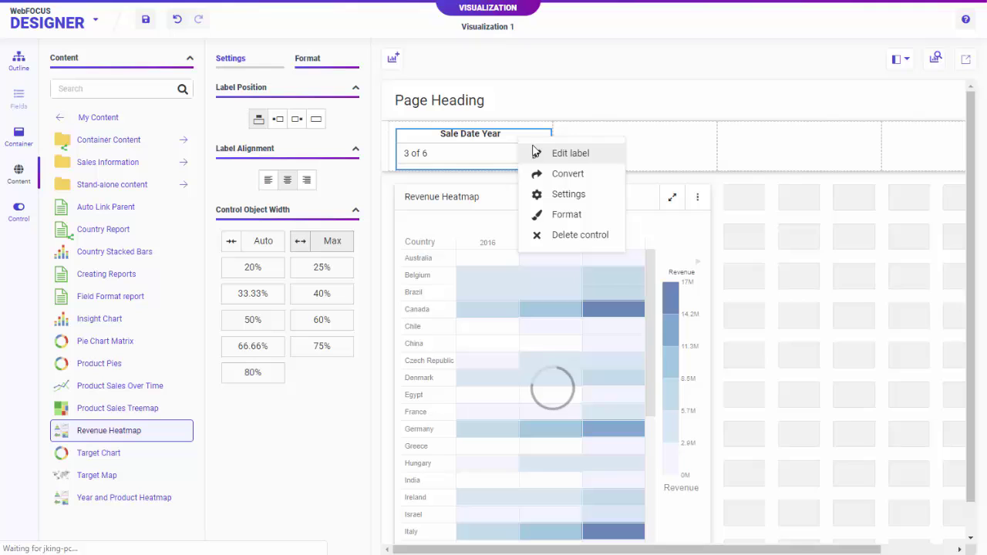
{"action": "left_click", "coordinate": [563, 178]}
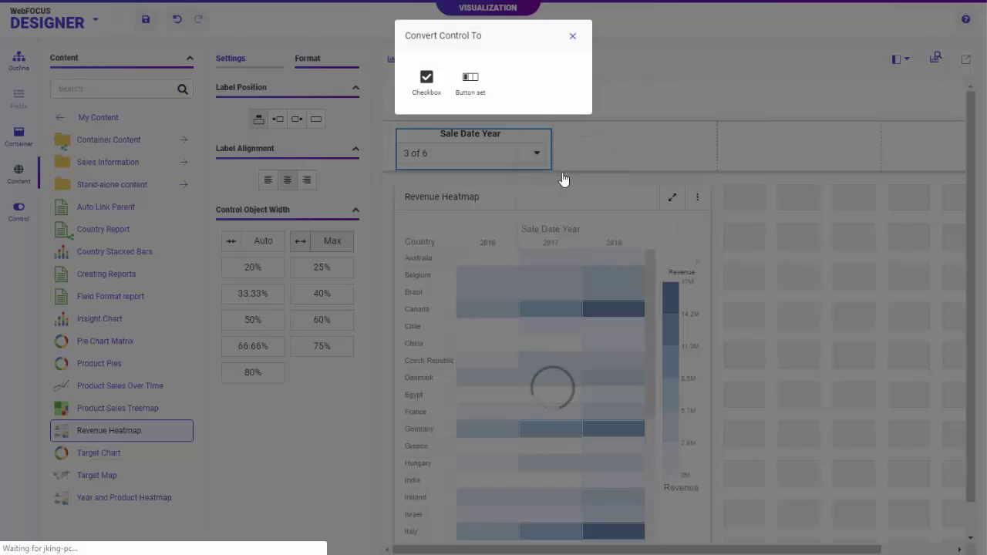
{"action": "left_click", "coordinate": [469, 94]}
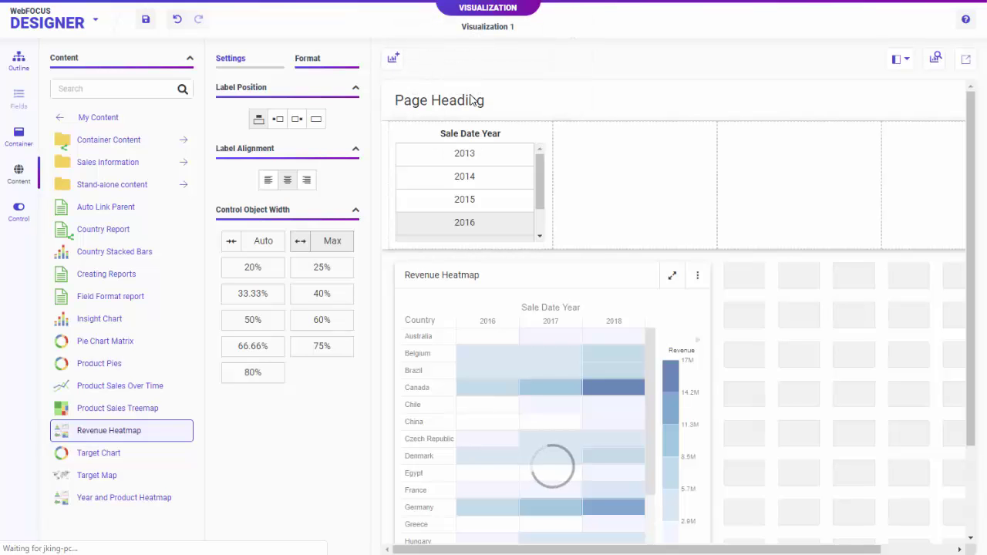
Set the filter row to a single column and lay the year buttons out horizontally
{"action": "left_click", "coordinate": [387, 150]}
{"action": "left_click", "coordinate": [252, 133]}
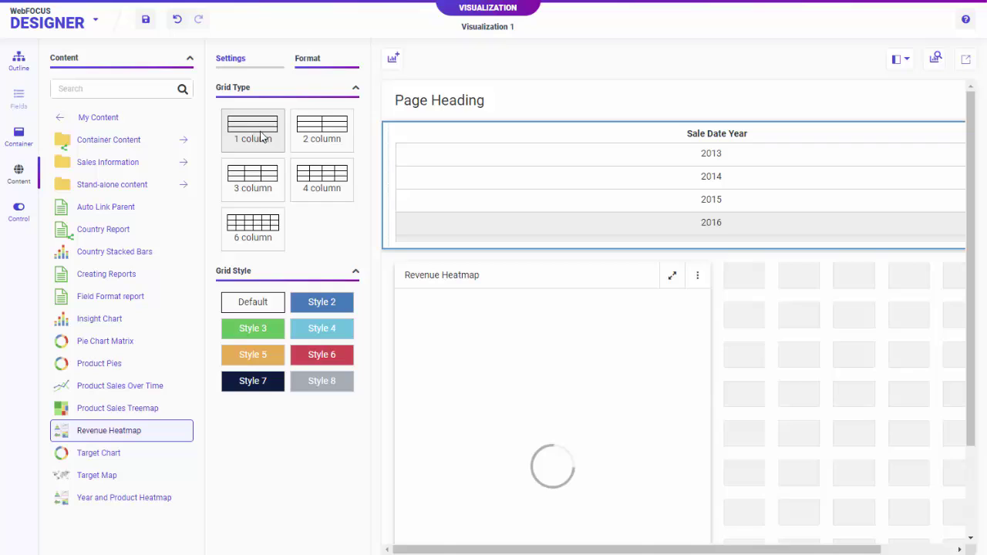
{"action": "left_click", "coordinate": [420, 134]}
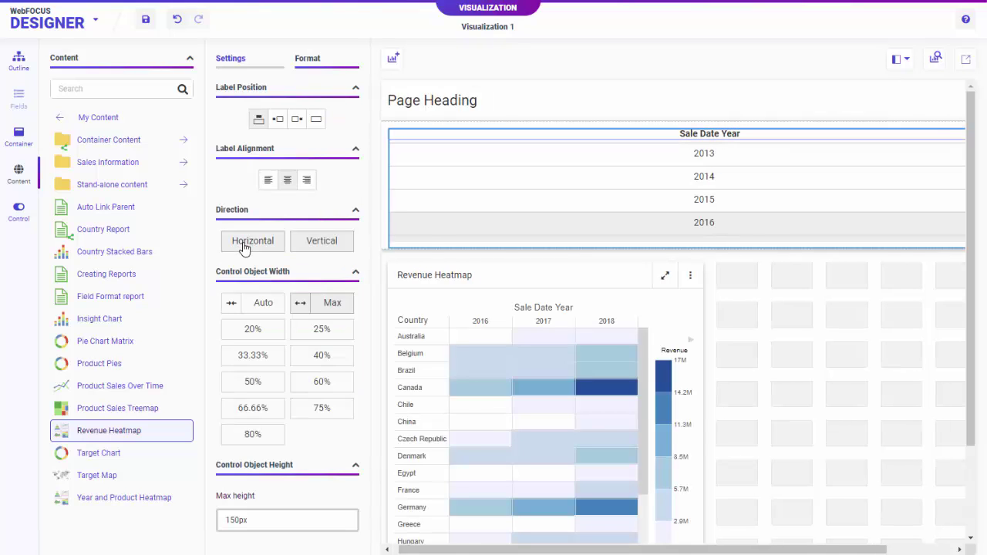
{"action": "left_click", "coordinate": [243, 243]}
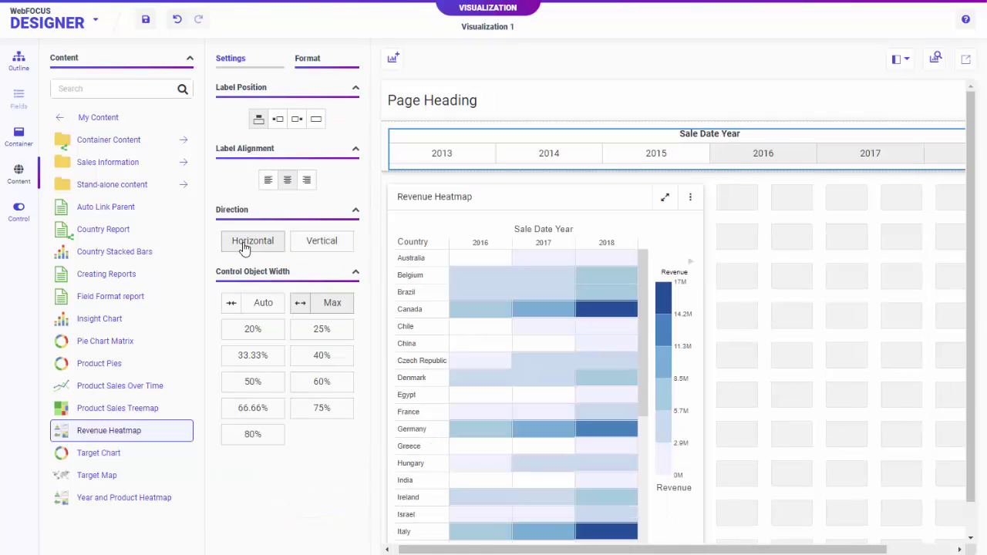
{"action": "left_click", "coordinate": [264, 72]}
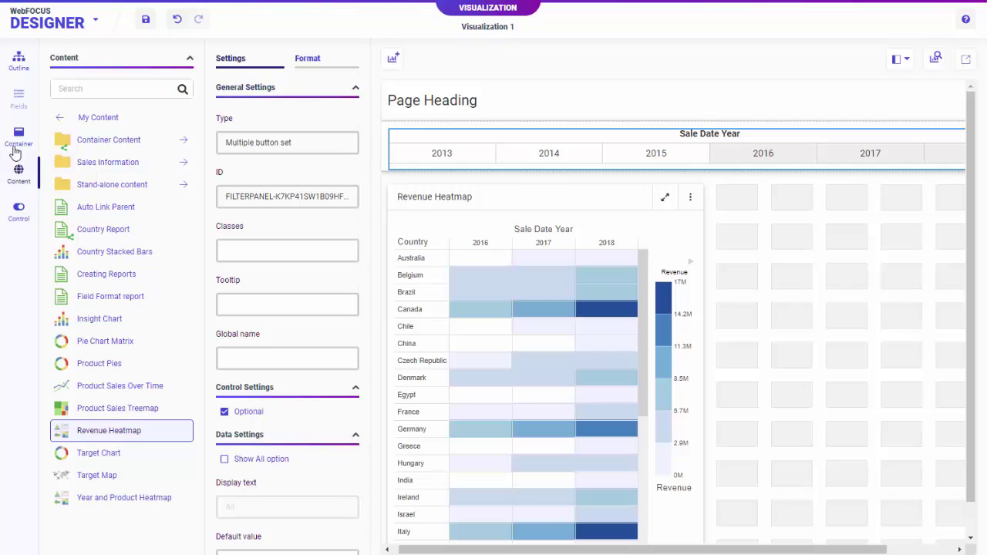
Place a Tab container (Panel 2, Tab 1) beside the Revenue Heatmap and resize it larger
{"action": "left_click", "coordinate": [14, 147]}
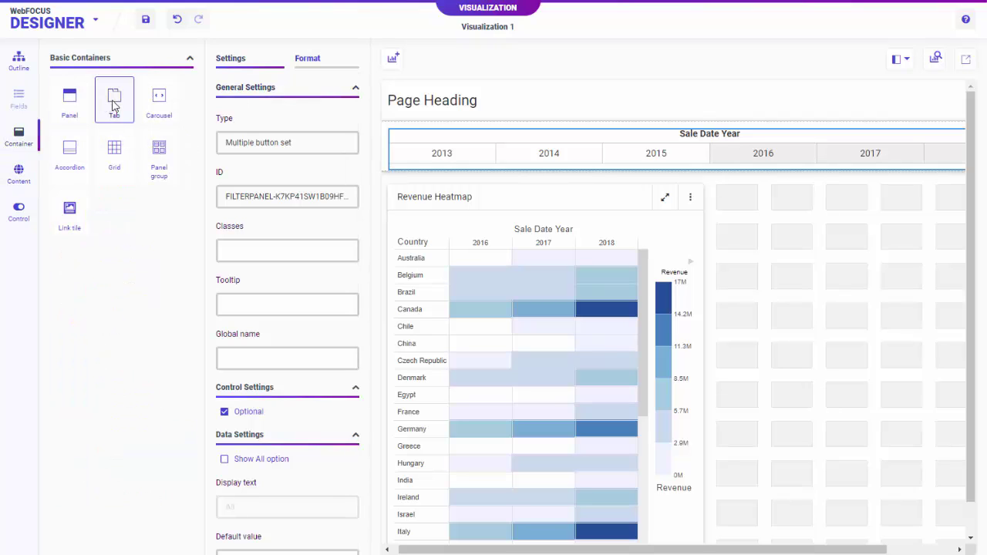
{"action": "left_click_drag", "start_coordinate": [115, 99], "coordinate": [757, 227]}
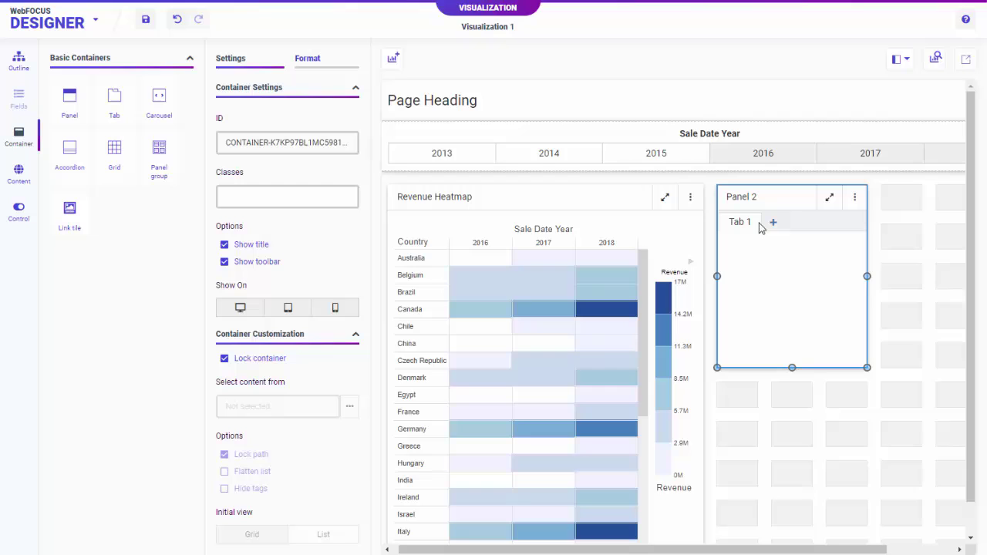
{"action": "left_click_drag", "start_coordinate": [855, 549], "coordinate": [928, 549]}
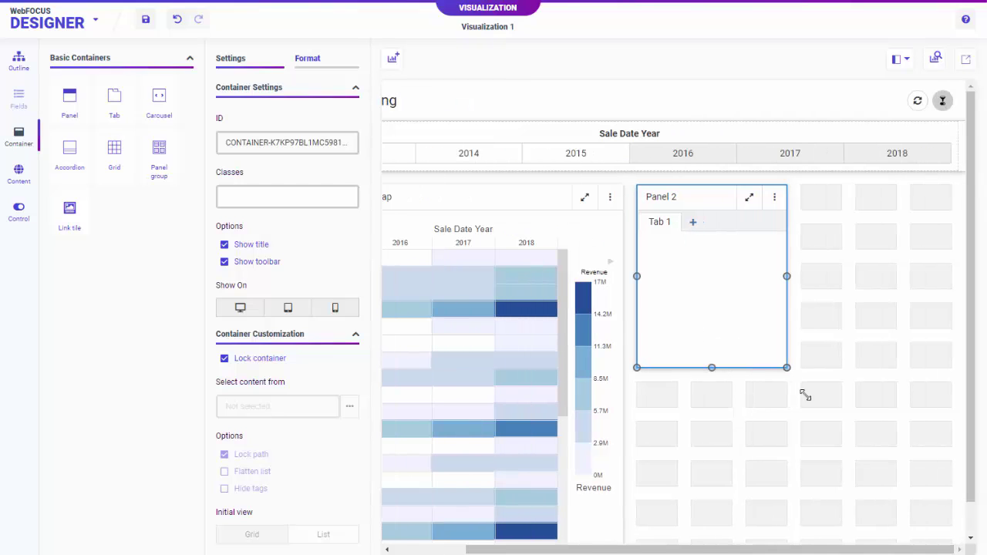
{"action": "left_click_drag", "start_coordinate": [807, 393], "coordinate": [951, 550]}
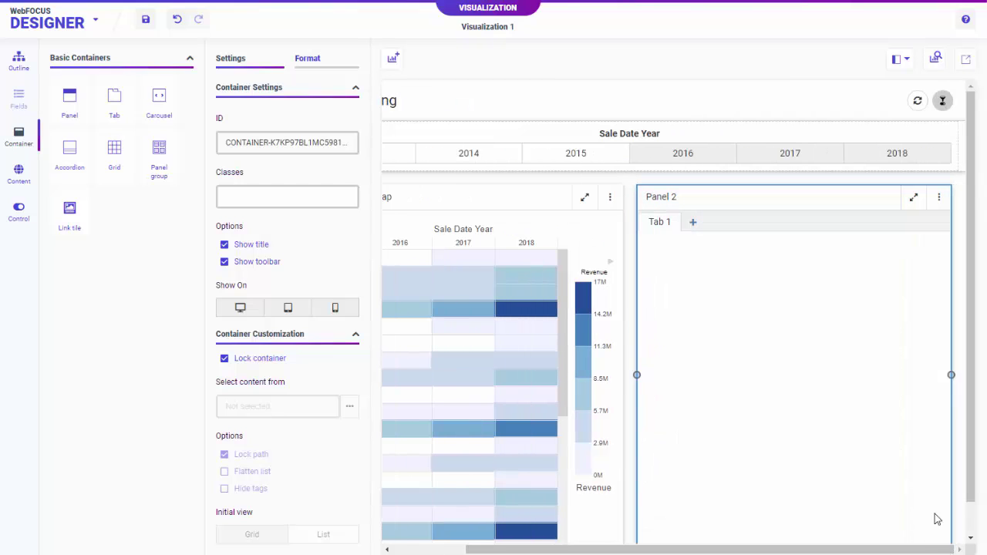
{"action": "left_click", "coordinate": [27, 177]}
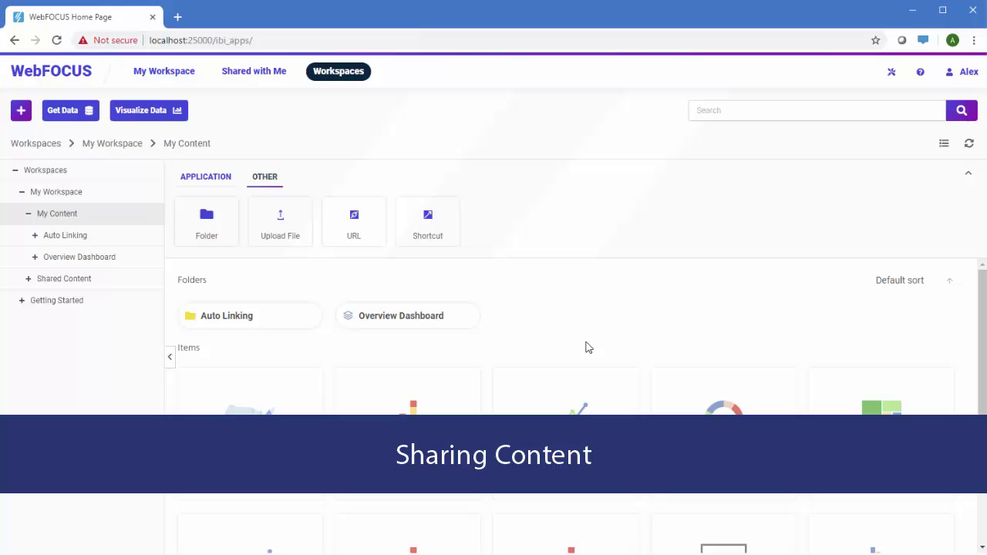
Run the Overview Dashboard portal and view Returns Overview under Sales Performance
{"action": "right_click", "coordinate": [409, 322]}
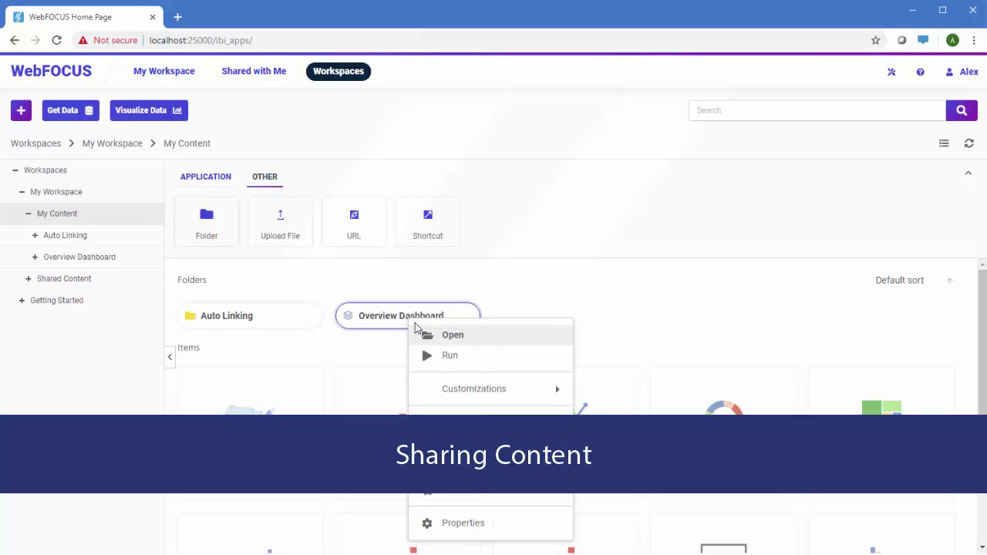
{"action": "left_click", "coordinate": [424, 356]}
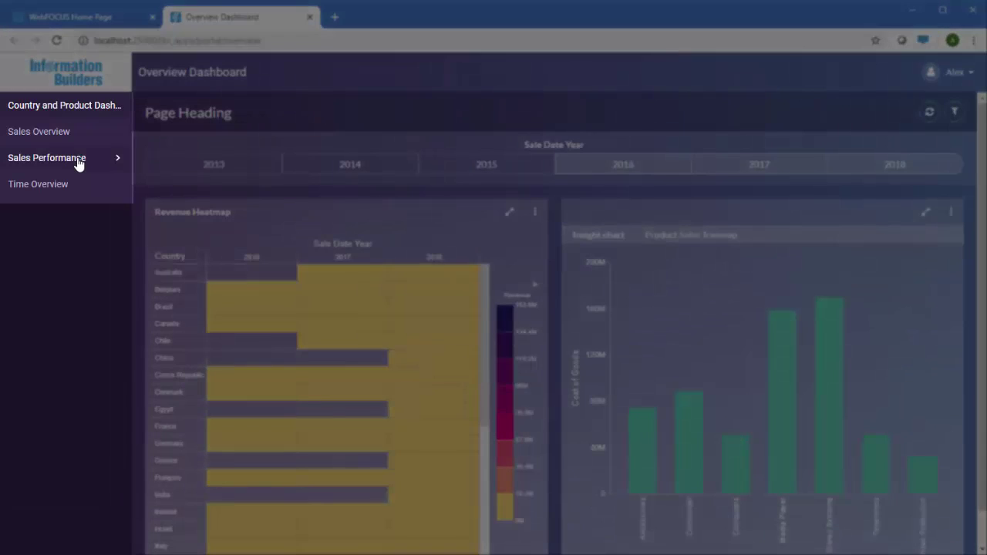
{"action": "left_click", "coordinate": [77, 160]}
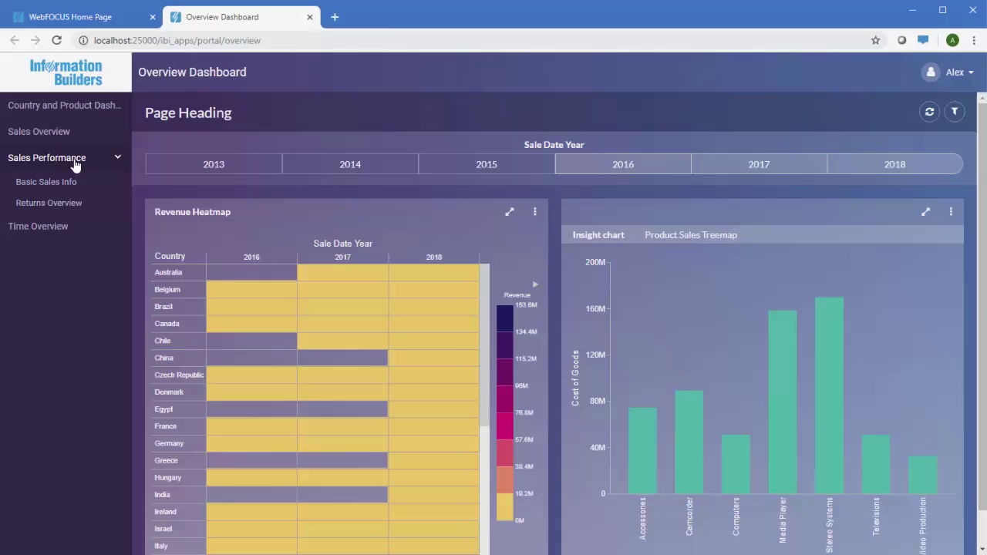
{"action": "left_click", "coordinate": [66, 205]}
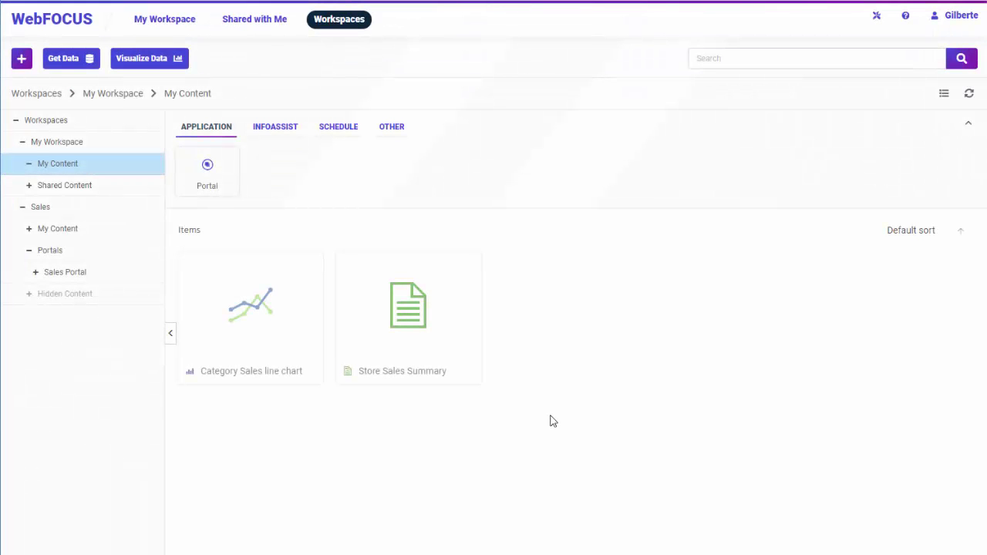
Publish Country Sales Report in the Sales workspace, then return to My Workspace's My Content
{"action": "left_click", "coordinate": [117, 211]}
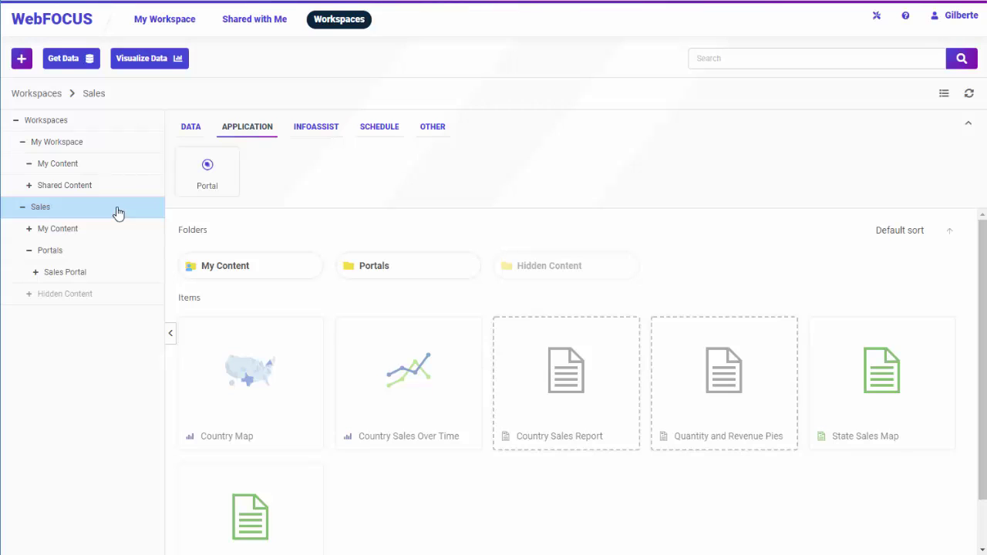
{"action": "right_click", "coordinate": [561, 366]}
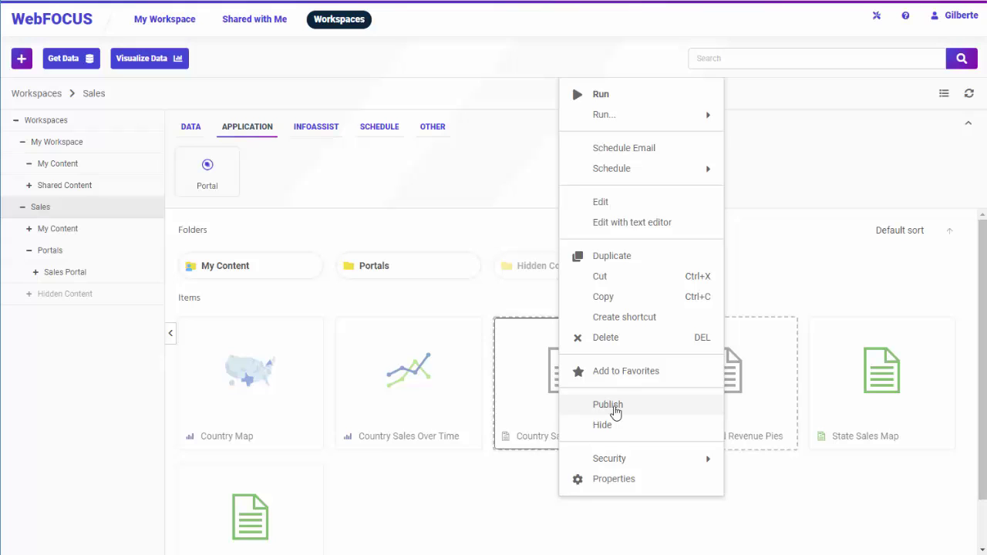
{"action": "left_click", "coordinate": [616, 408]}
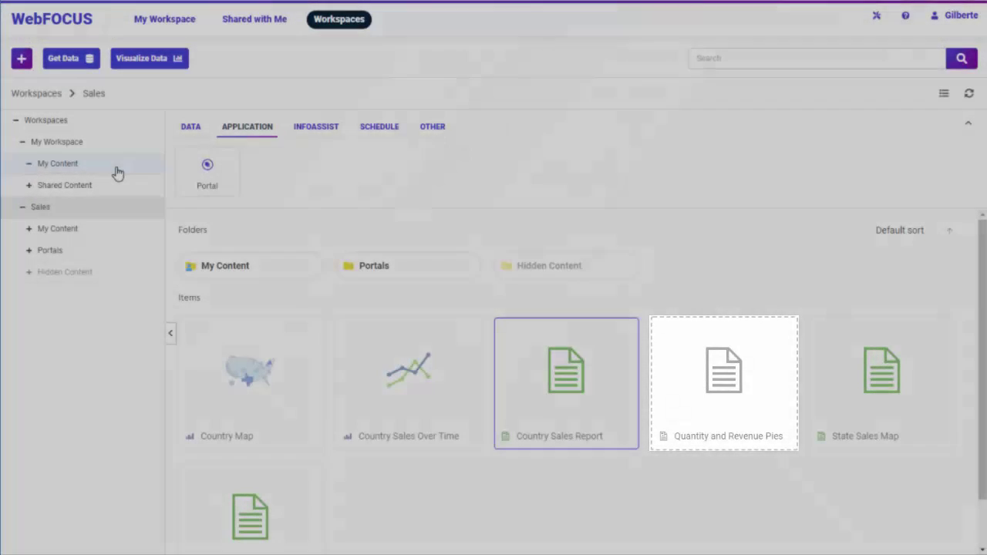
{"action": "left_click", "coordinate": [116, 172]}
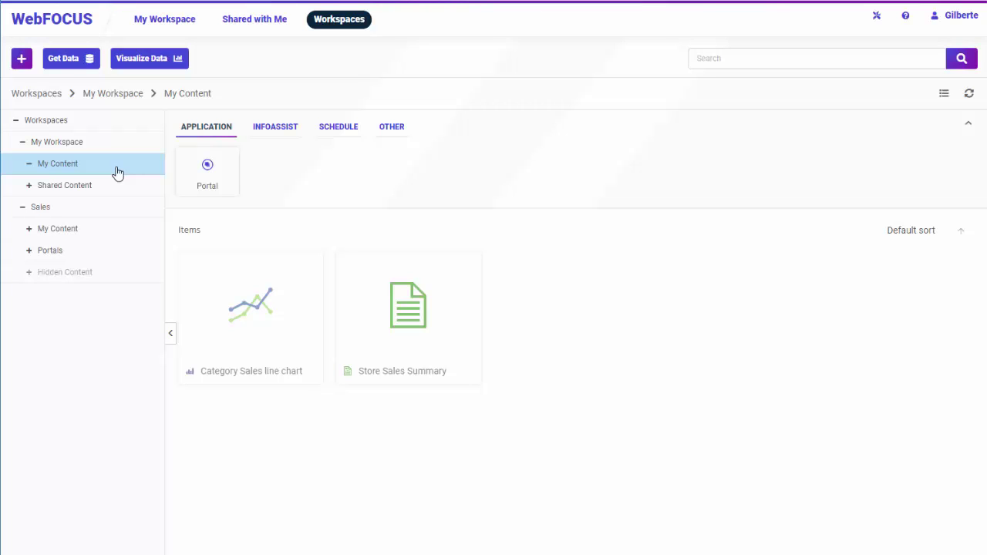
Share the Category Sales line chart with a user found by name search
{"action": "right_click", "coordinate": [241, 316]}
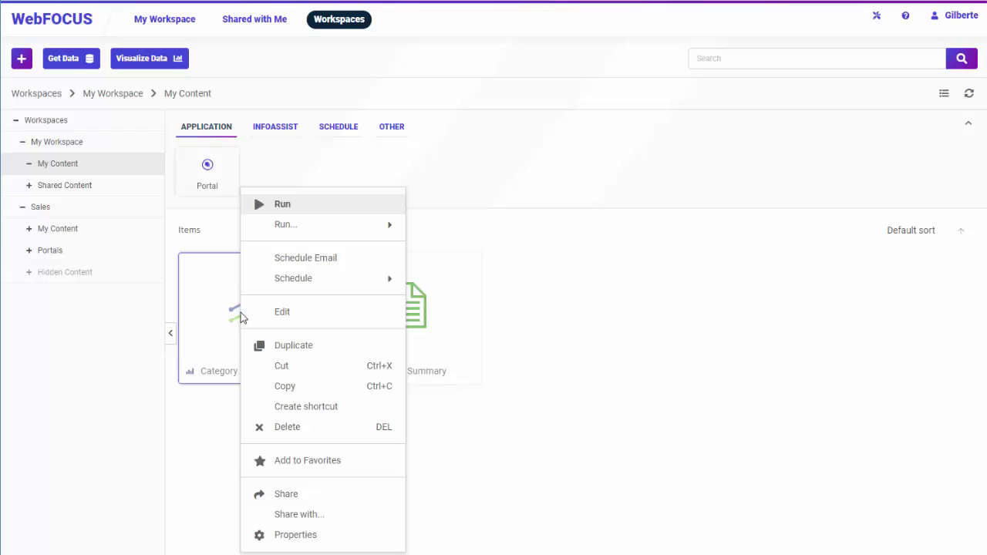
{"action": "left_click", "coordinate": [296, 514]}
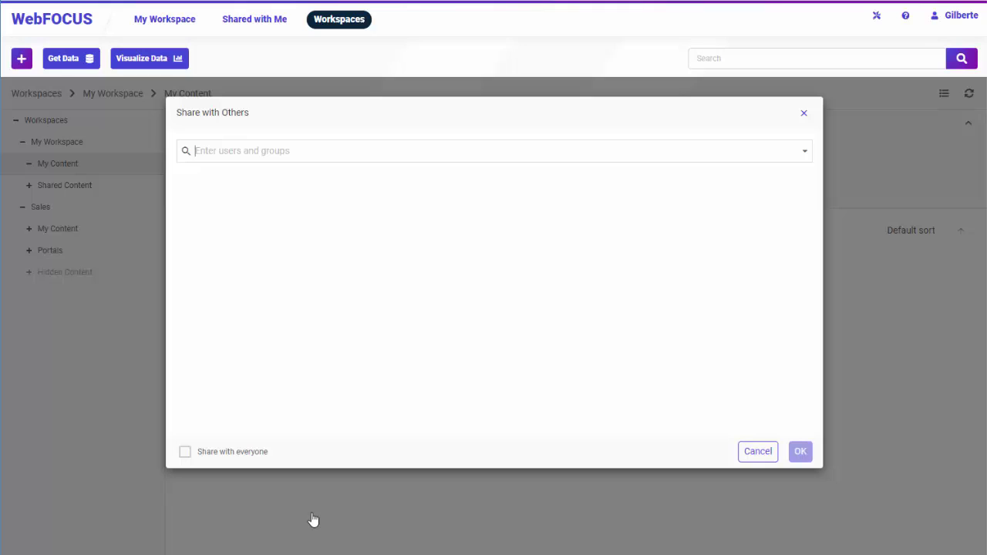
{"action": "type", "text": "alex"}
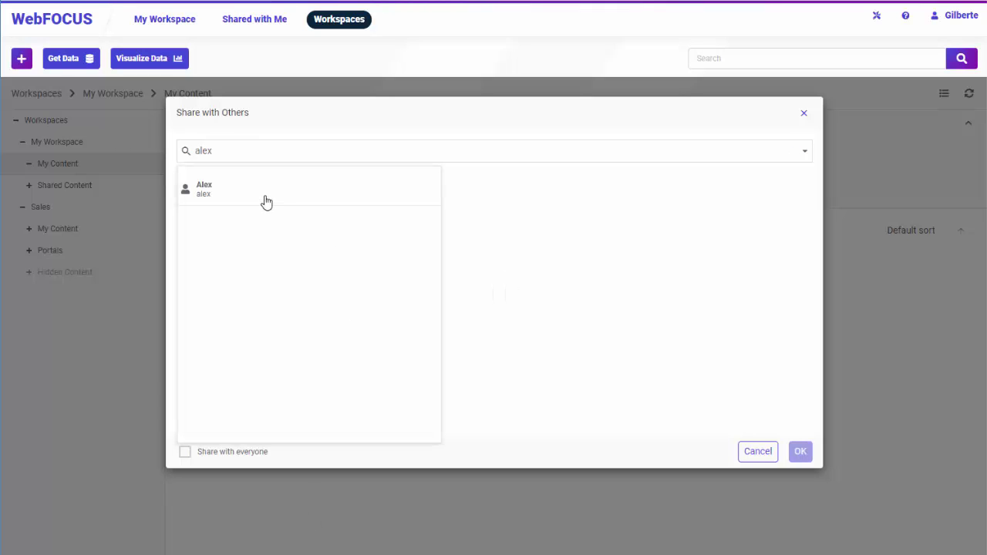
{"action": "left_click", "coordinate": [266, 202]}
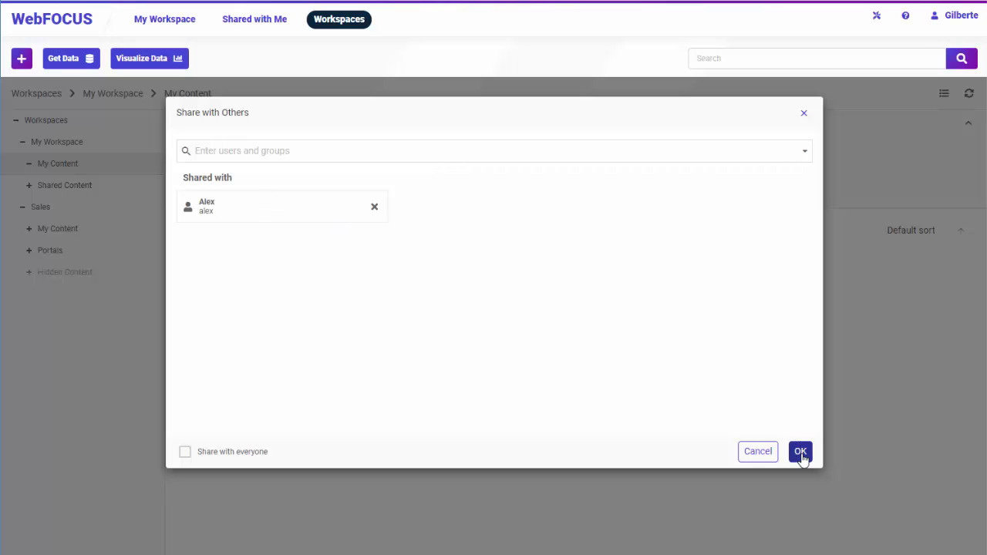
{"action": "left_click", "coordinate": [801, 452]}
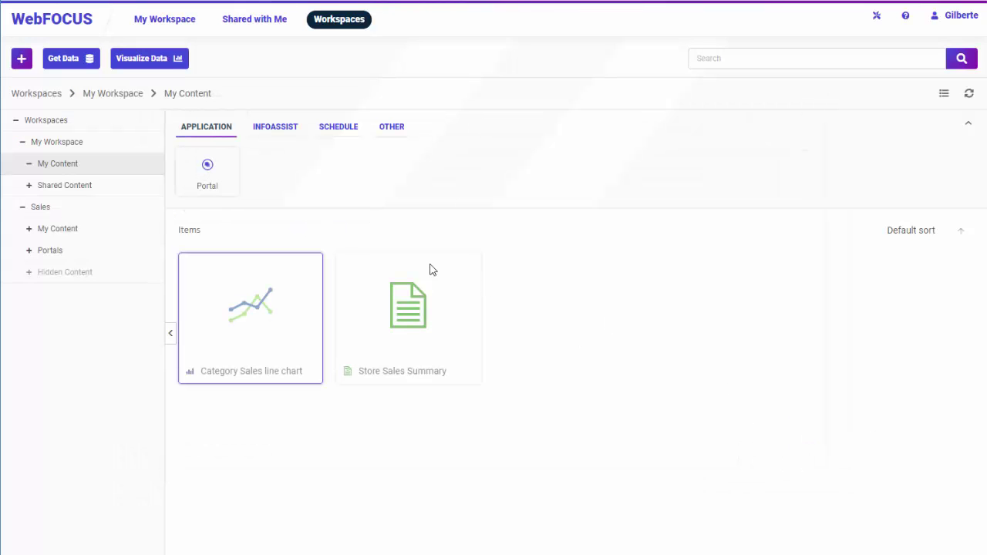
Browse Shared Content into a user's shared folder and open the Sales workspace
{"action": "left_click", "coordinate": [75, 196]}
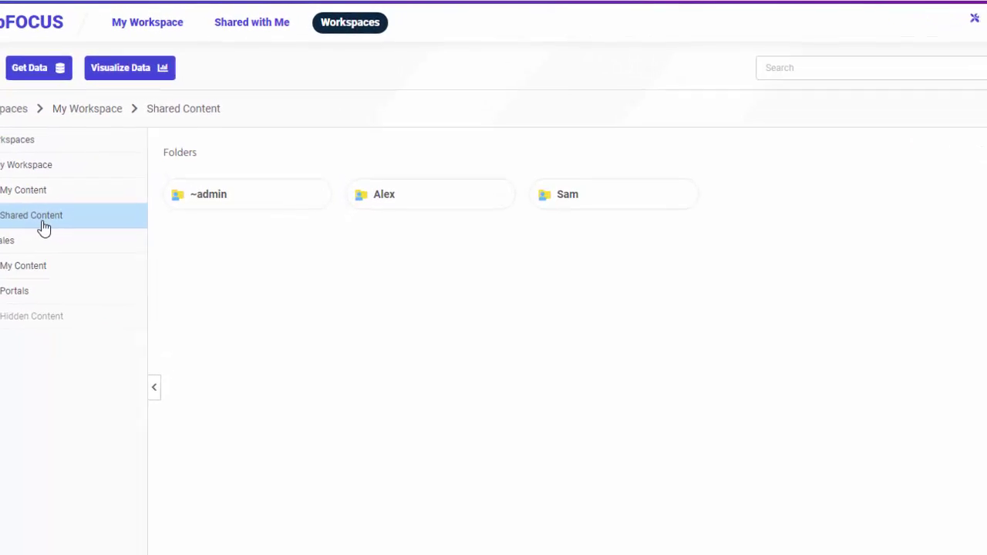
{"action": "left_click", "coordinate": [408, 212]}
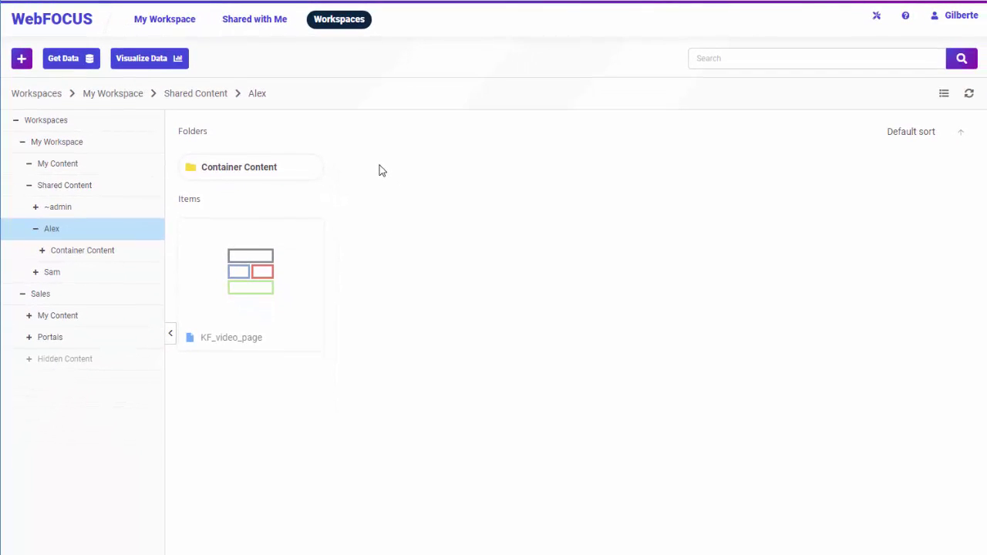
{"action": "left_click", "coordinate": [131, 297]}
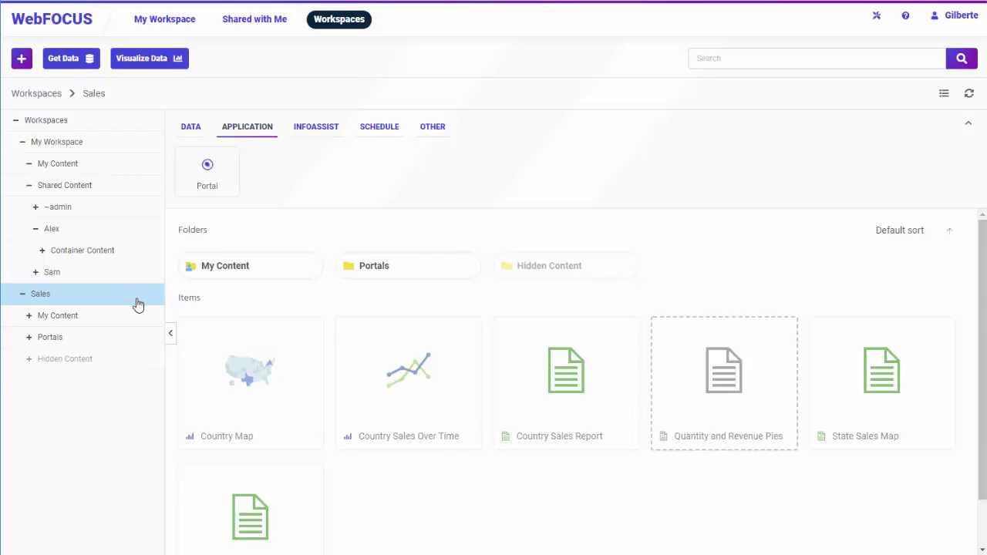
Draft a weekly Friday email schedule at 05 for Country Sales Report, then cancel unsaved
{"action": "right_click", "coordinate": [514, 373]}
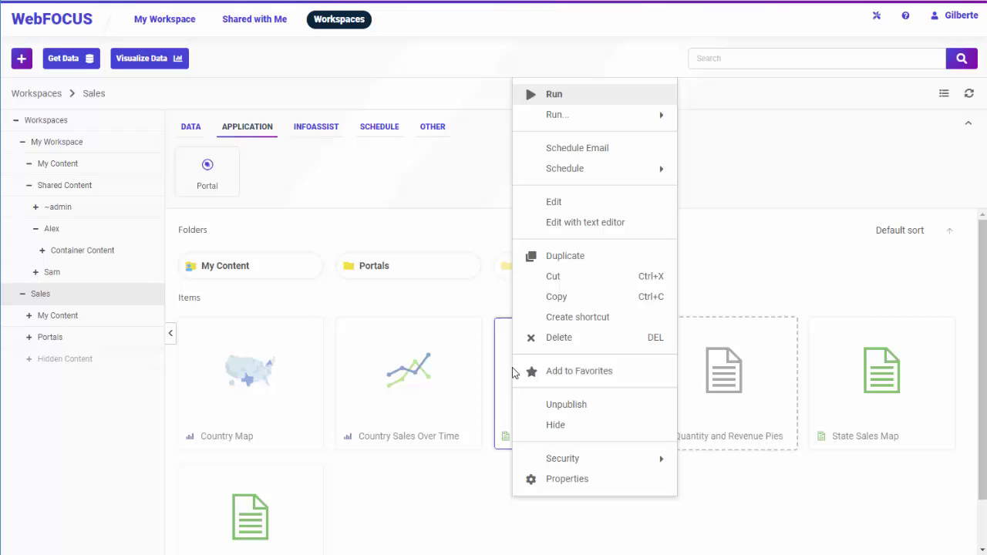
{"action": "left_click", "coordinate": [583, 148]}
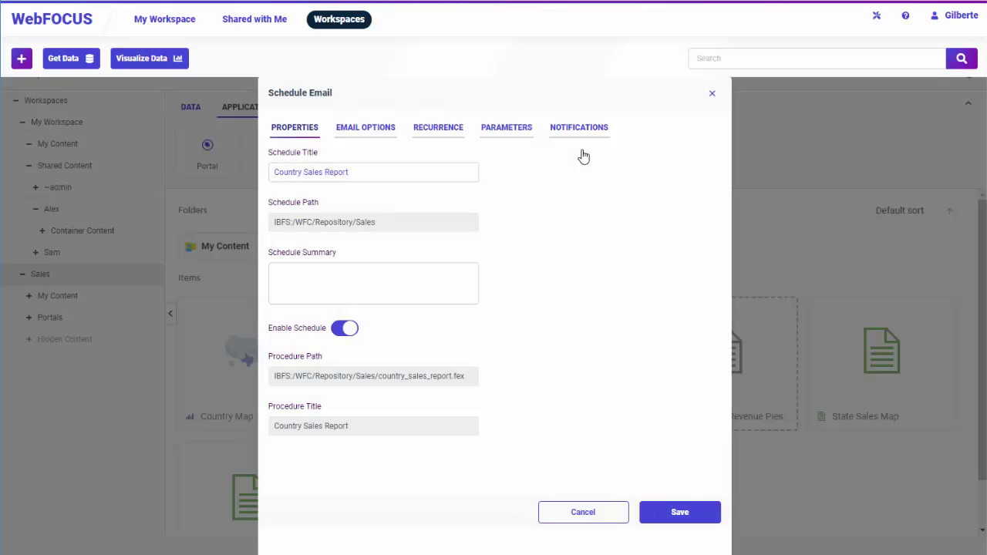
{"action": "left_click", "coordinate": [438, 131]}
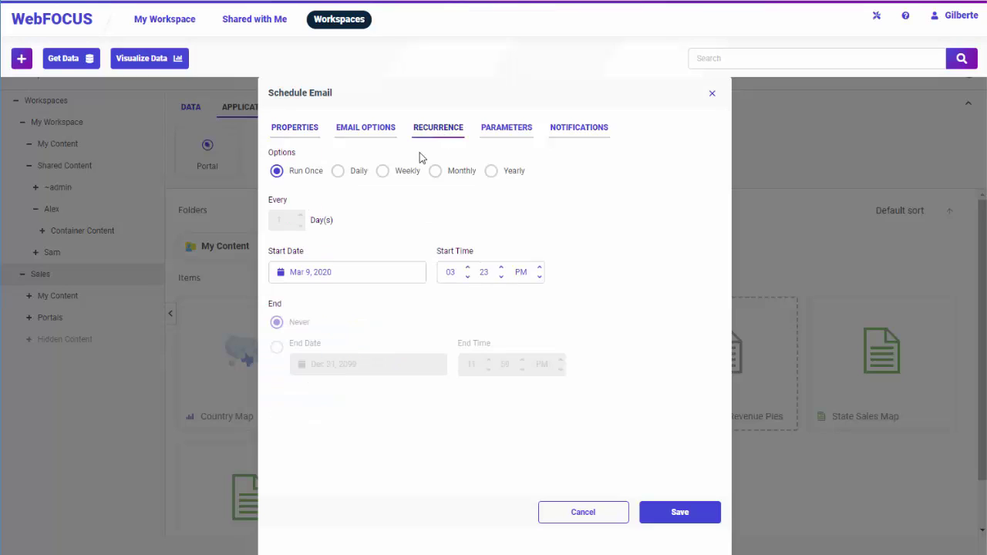
{"action": "left_click", "coordinate": [404, 178]}
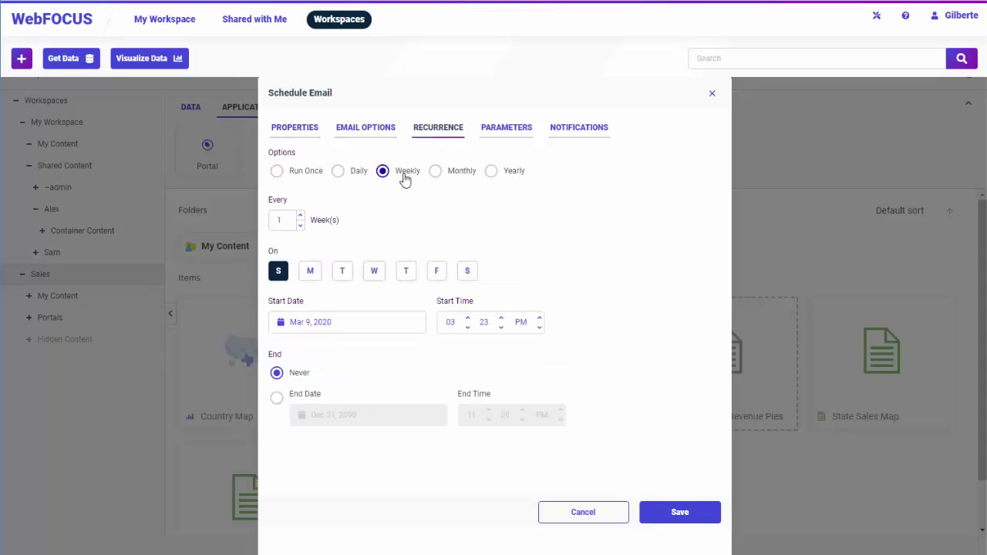
{"action": "left_click", "coordinate": [435, 273]}
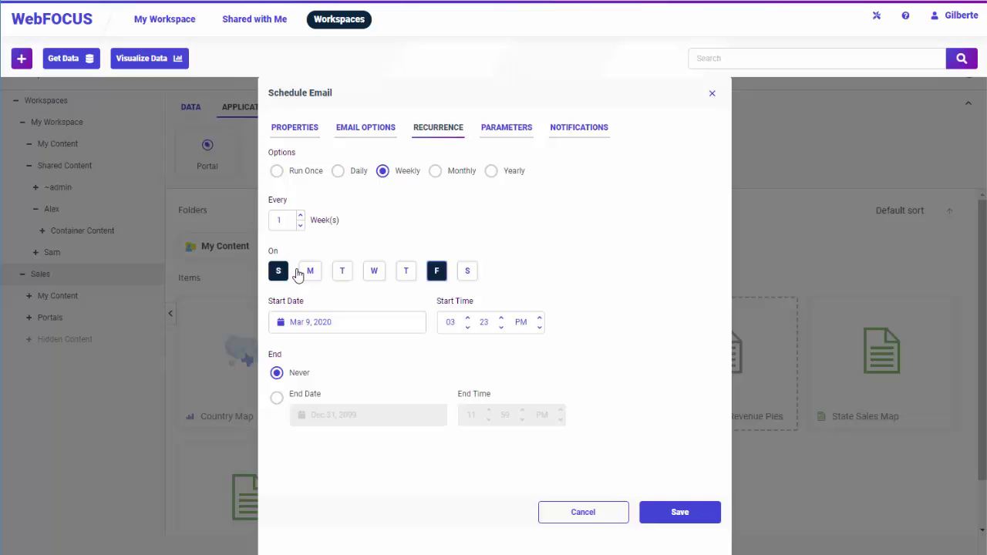
{"action": "left_click", "coordinate": [278, 272]}
{"action": "left_click", "coordinate": [467, 318]}
{"action": "left_click", "coordinate": [467, 319]}
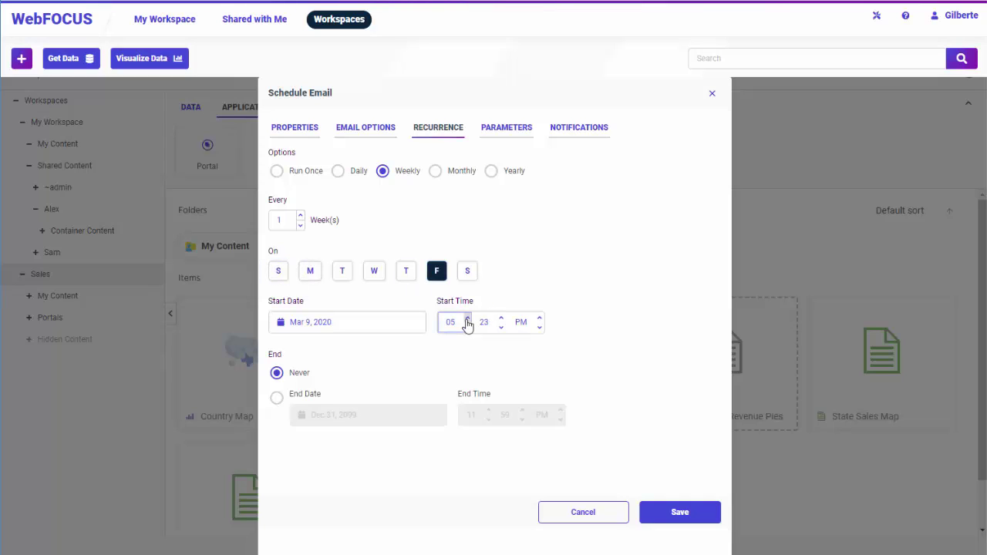
{"action": "left_click", "coordinate": [583, 512]}
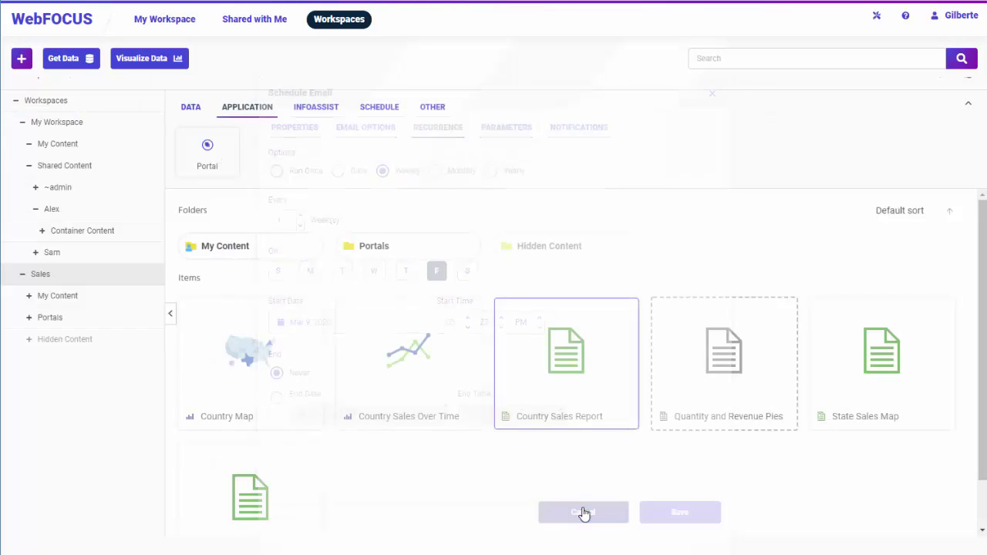
Reopen the Country Sales Report actions, check the Schedule submenu, and dismiss without choosing
{"action": "right_click", "coordinate": [583, 397]}
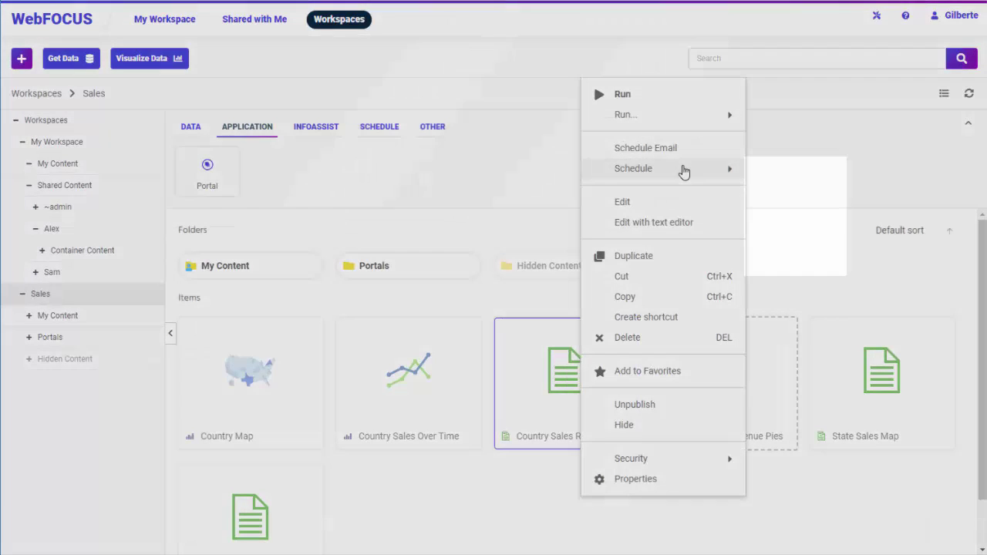
{"action": "mouse_move", "coordinate": [683, 173]}
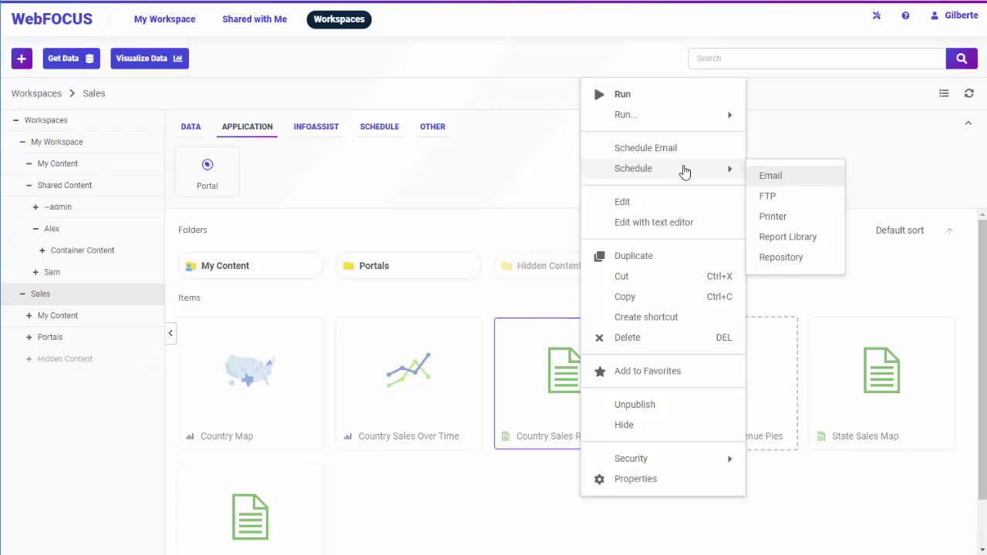
{"action": "left_click", "coordinate": [782, 127]}
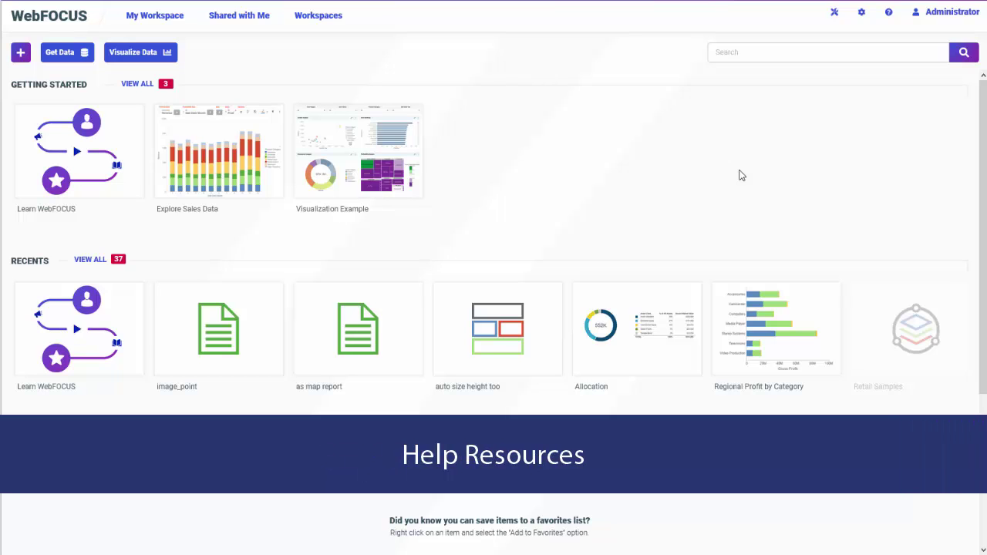
Open Learn WebFOCUS in the KnowledgeBase and read the WebFOCUS 8207 Key Features page
{"action": "left_click", "coordinate": [97, 192]}
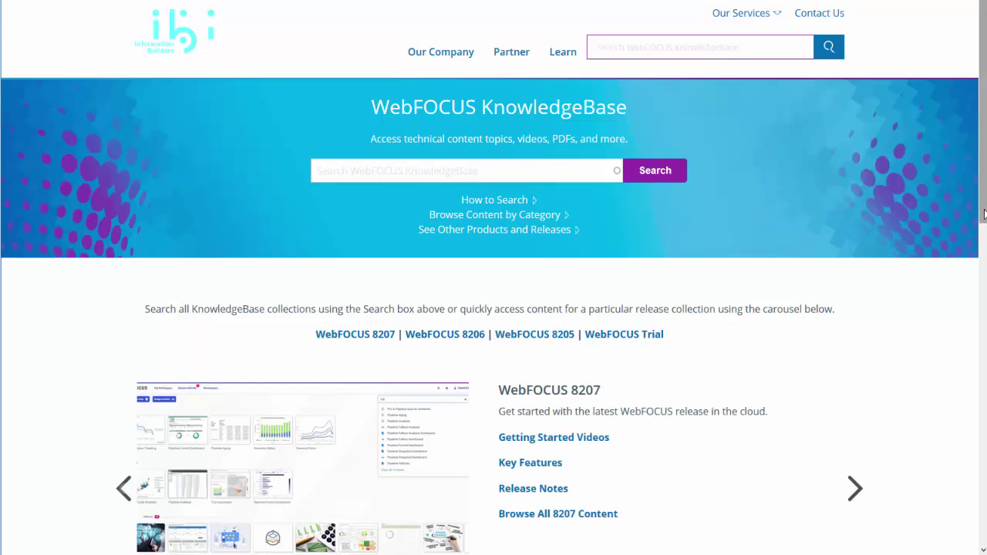
{"action": "left_click_drag", "start_coordinate": [984, 214], "coordinate": [977, 248]}
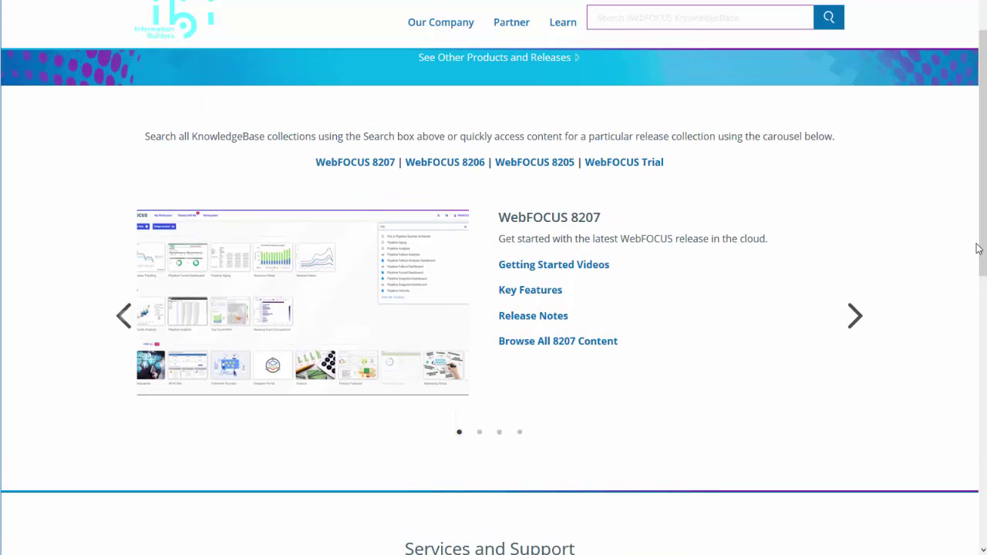
{"action": "left_click", "coordinate": [530, 291]}
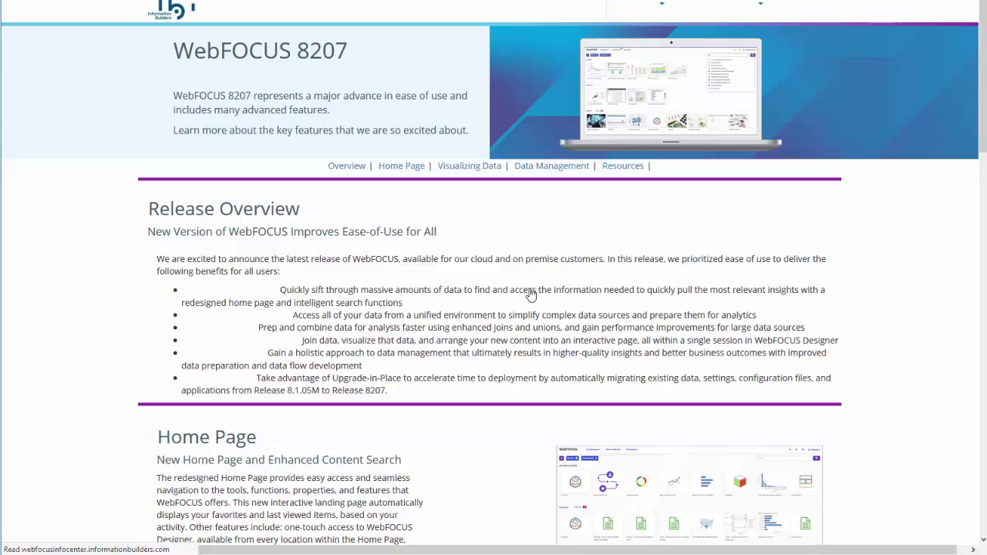
{"action": "left_click_drag", "start_coordinate": [980, 142], "coordinate": [961, 201]}
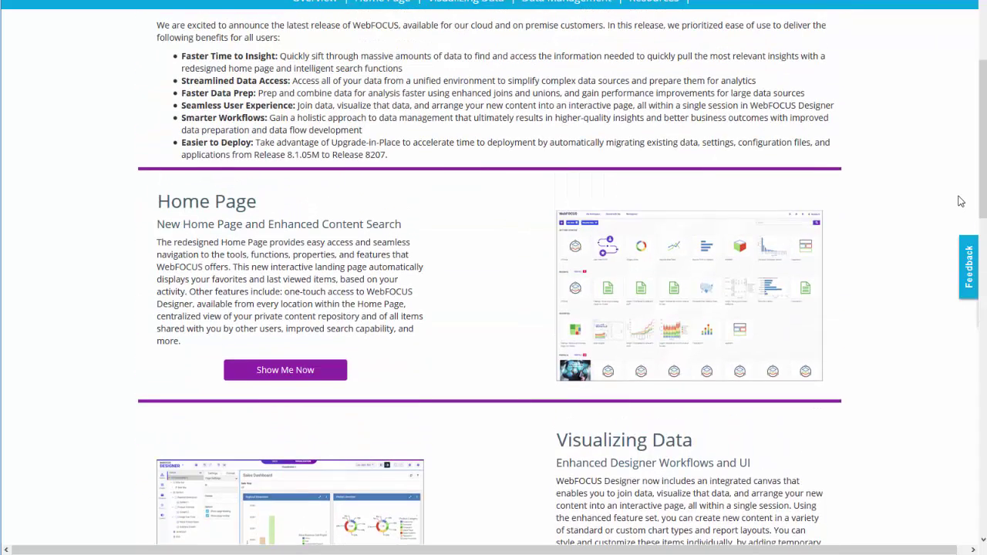
{"action": "mouse_move", "coordinate": [710, 296]}
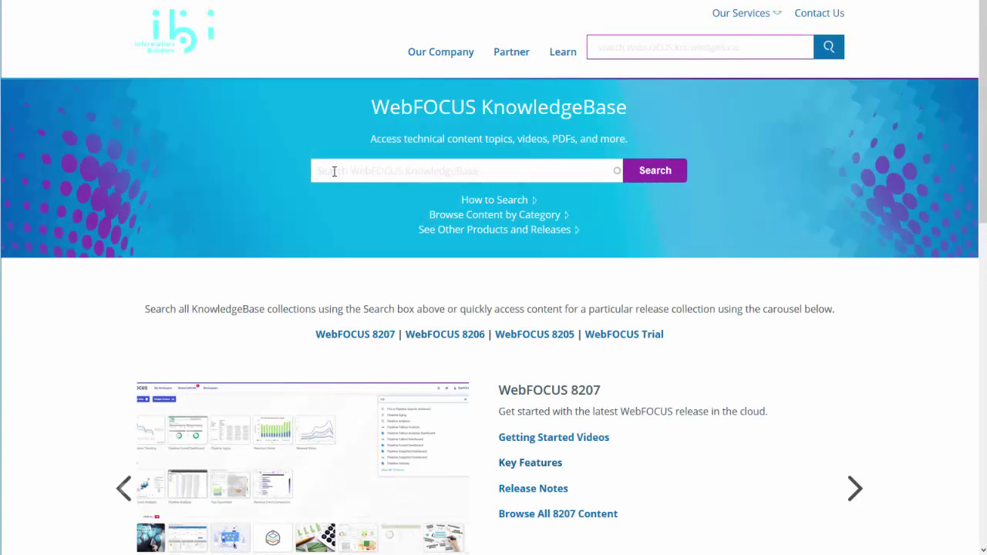
Search the KnowledgeBase for 'filters' and narrow the results to Video content type
{"action": "left_click", "coordinate": [334, 172]}
{"action": "type", "text": "filters"}
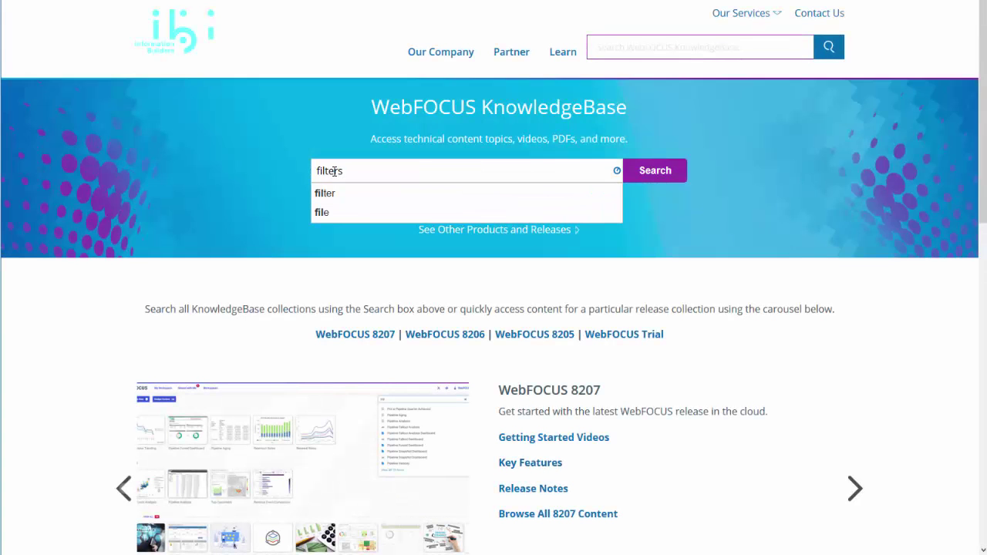
{"action": "key", "text": "Return"}
{"action": "scroll", "coordinate": [526, 300], "scroll_direction": "down", "scroll_amount": 5}
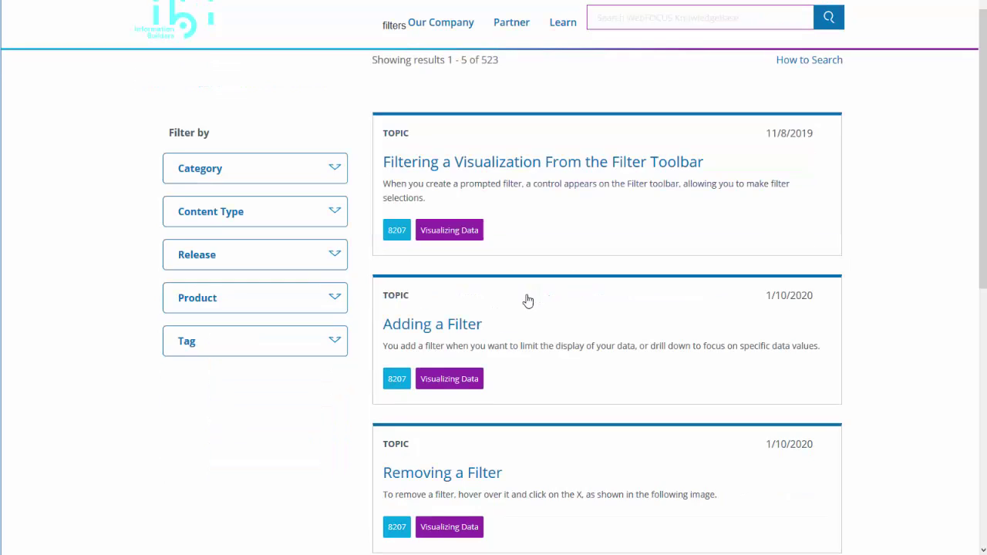
{"action": "scroll", "coordinate": [529, 324], "scroll_direction": "up", "scroll_amount": 3}
{"action": "scroll", "coordinate": [529, 323], "scroll_direction": "up", "scroll_amount": 2}
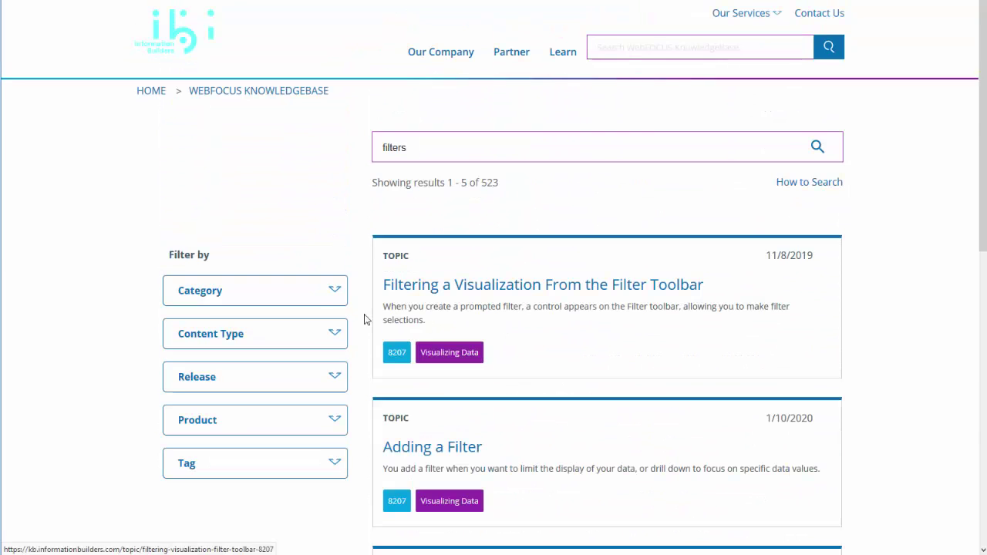
{"action": "left_click", "coordinate": [326, 292]}
{"action": "scroll", "coordinate": [326, 326], "scroll_direction": "down", "scroll_amount": 4}
{"action": "scroll", "coordinate": [326, 327], "scroll_direction": "down", "scroll_amount": 2}
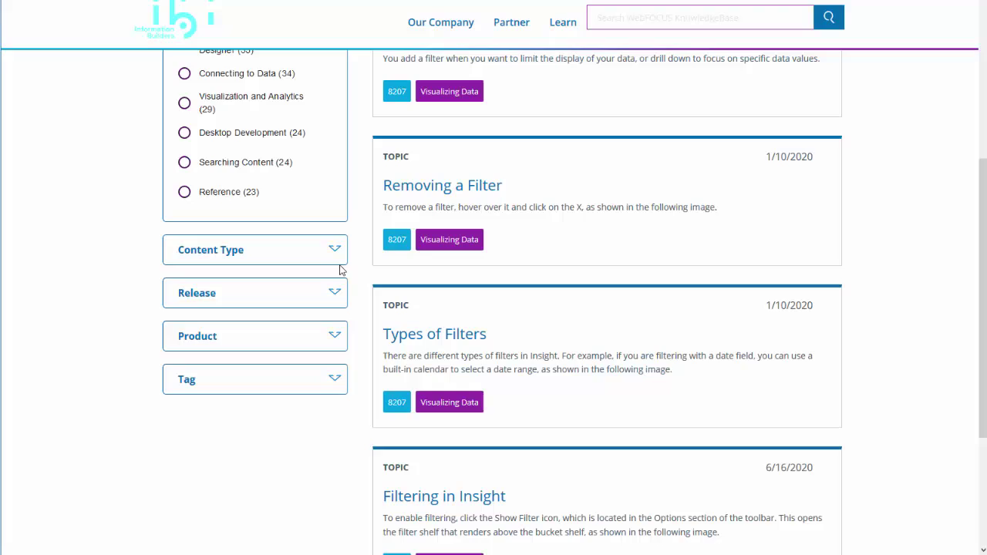
{"action": "left_click", "coordinate": [336, 253]}
{"action": "left_click", "coordinate": [184, 331]}
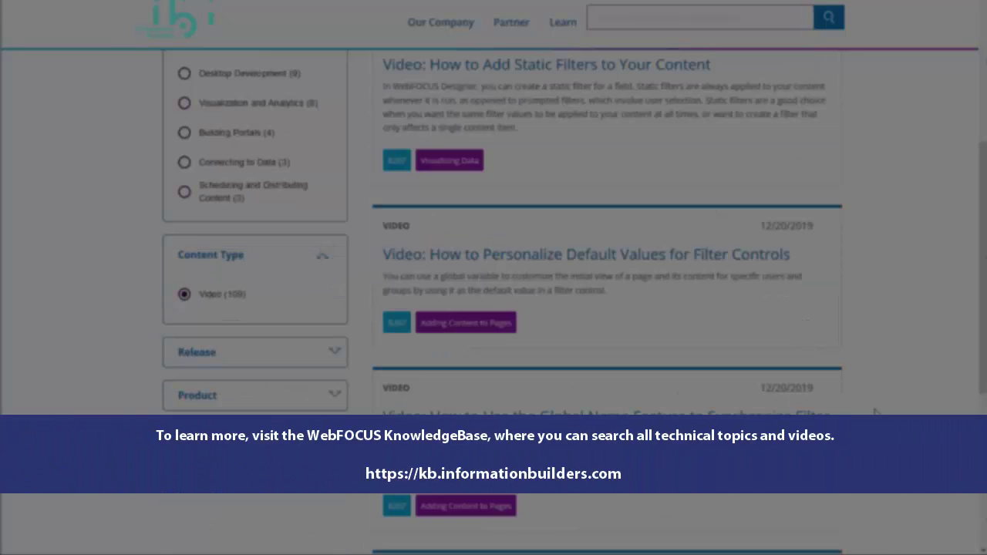
{"action": "scroll", "coordinate": [875, 413], "scroll_direction": "down", "scroll_amount": 2}
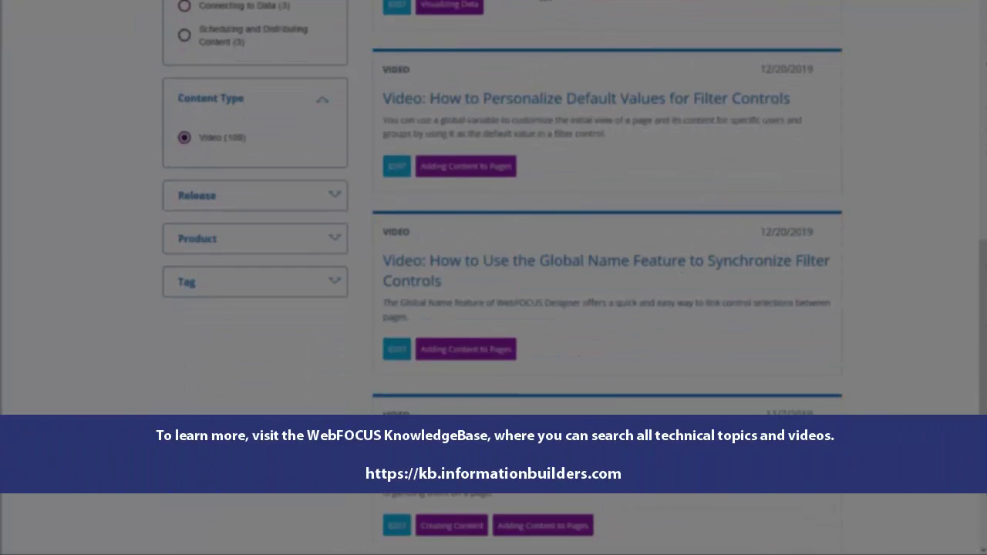